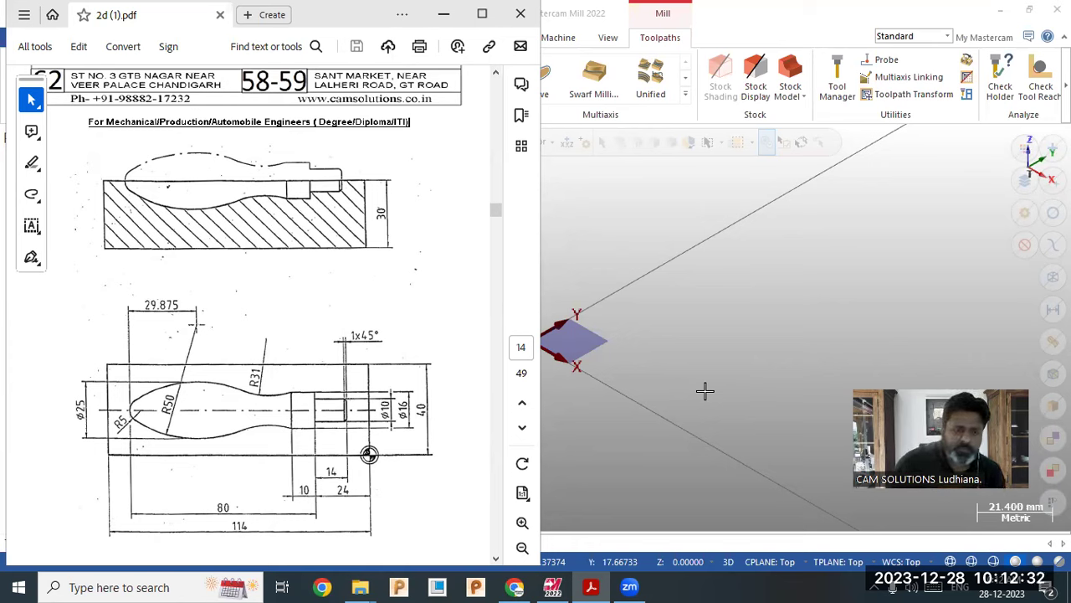
Step: Review the block outline on the PDF drawing, switch to Mastercam and set the graphics view to Top
drag(370, 454, 107, 362)
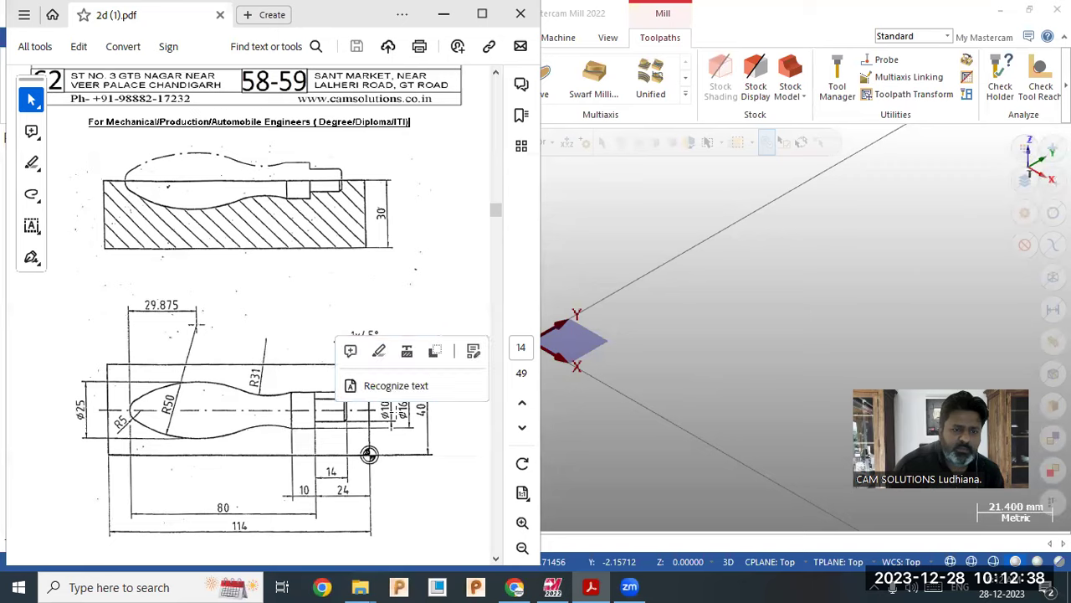
click(398, 416)
click(364, 447)
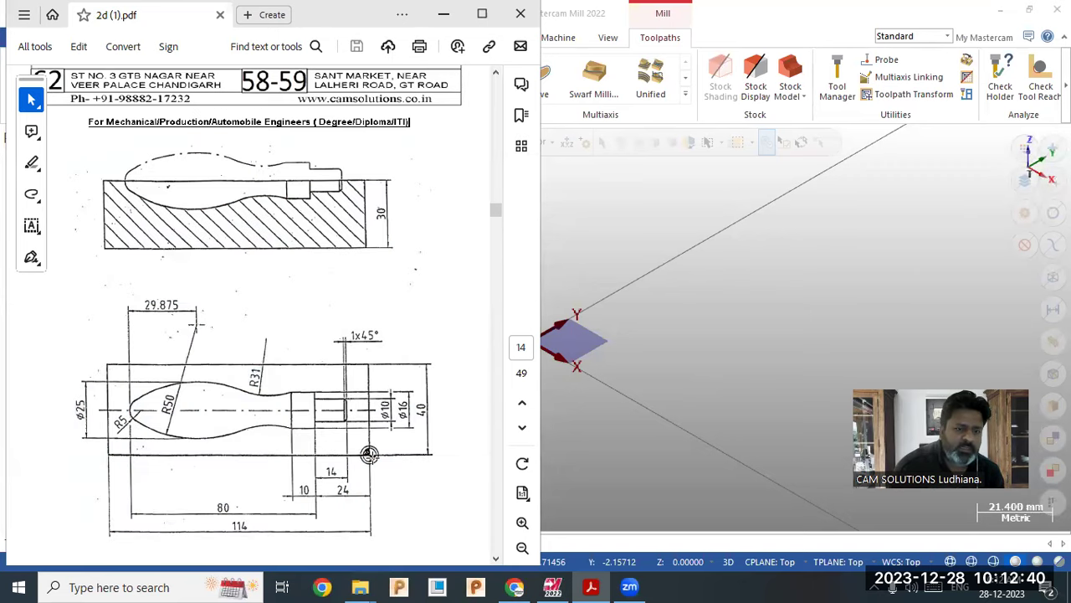
mouse_move(369, 455)
mouse_down()
mouse_move(123, 394)
mouse_move(107, 363)
mouse_up()
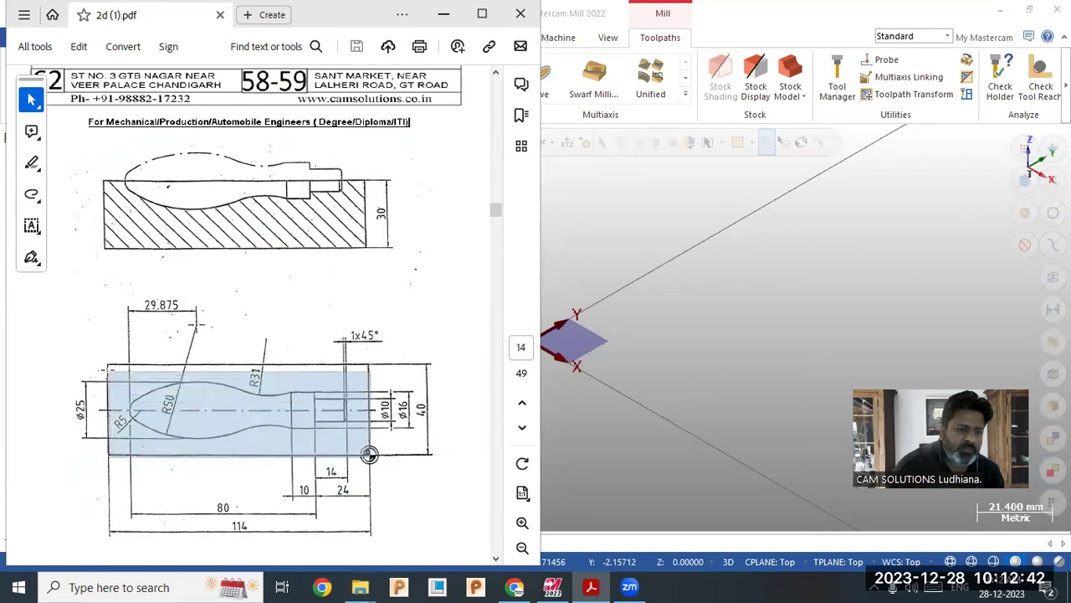
click(603, 325)
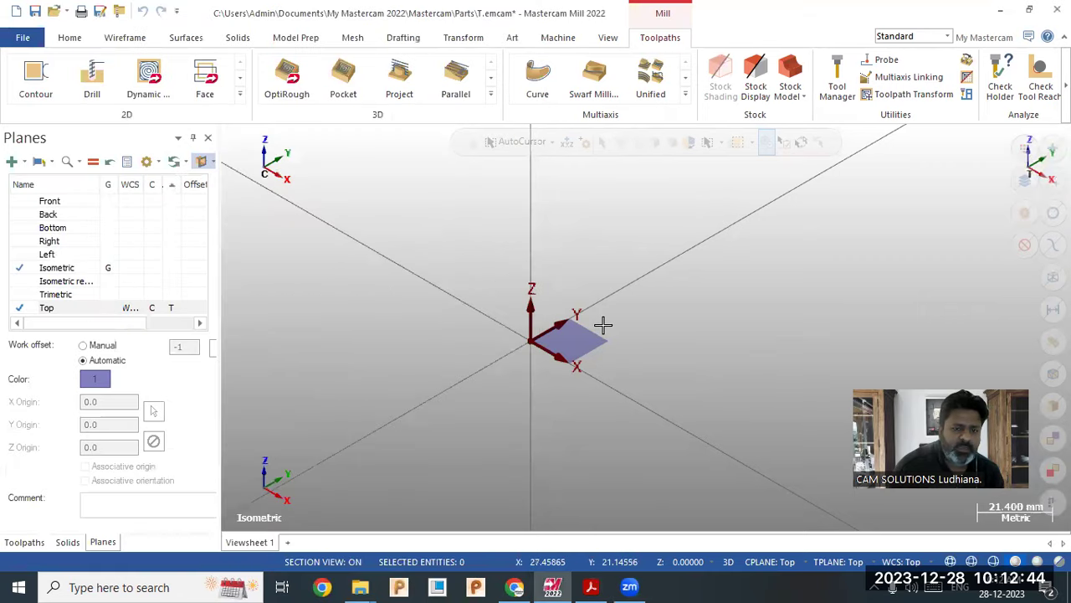
right_click(549, 268)
middle_drag(569, 352, 429, 333)
key(alt+1)
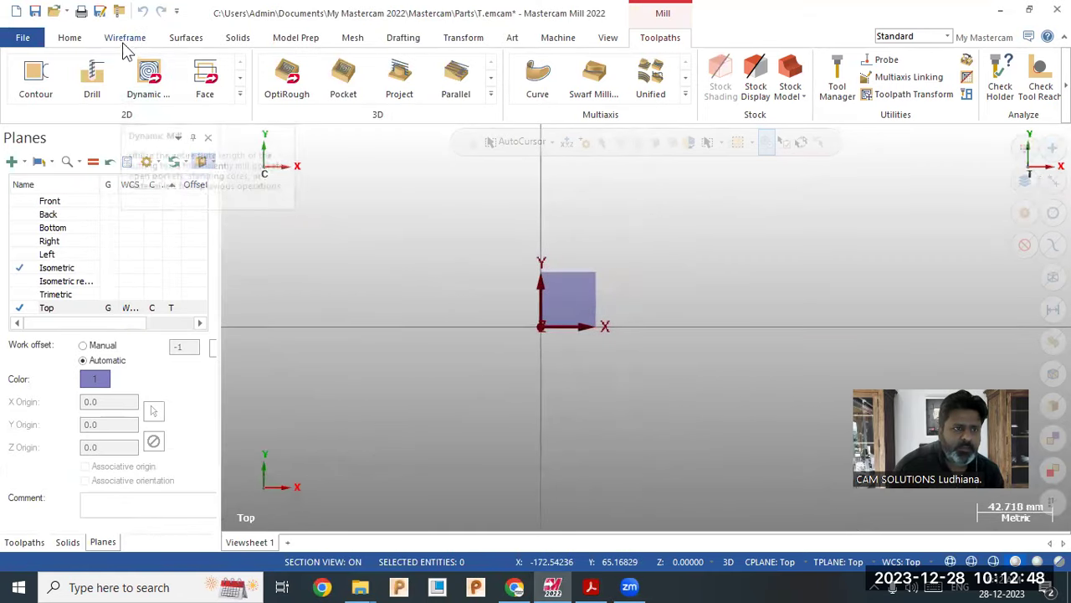
Step: Create a rectangle starting at the origin with a width of 114 mm and a height of 40 mm
click(121, 41)
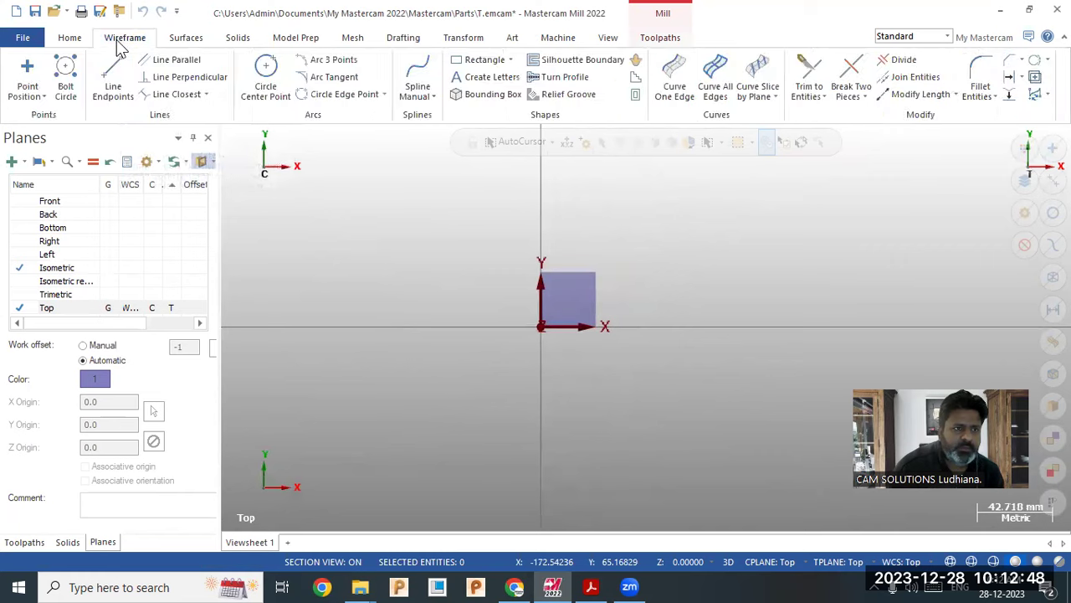
click(485, 60)
click(541, 323)
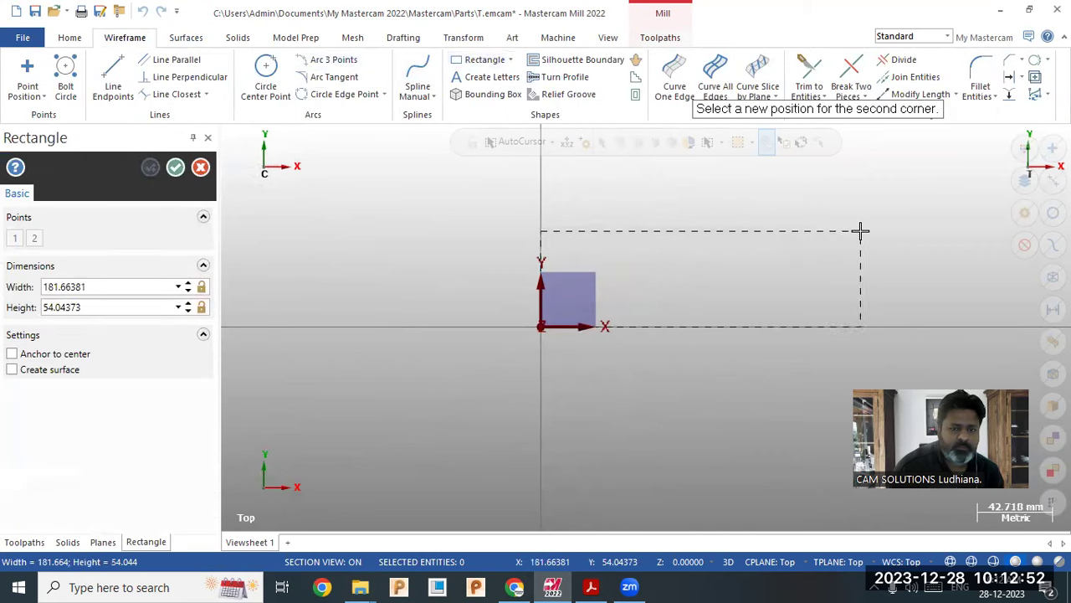
click(861, 232)
click(100, 309)
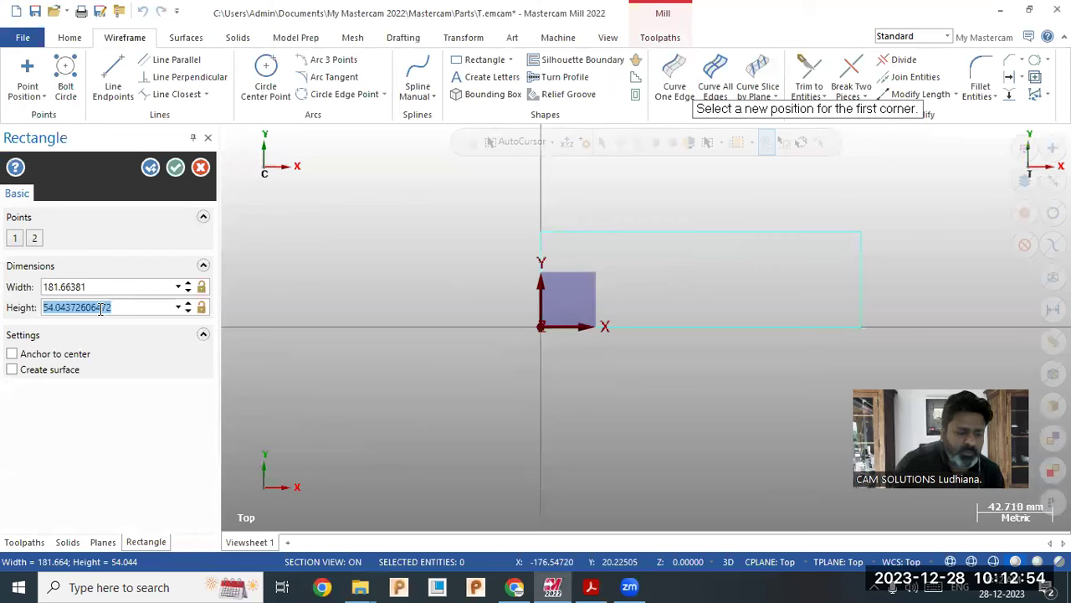
text(40)
key(Return)
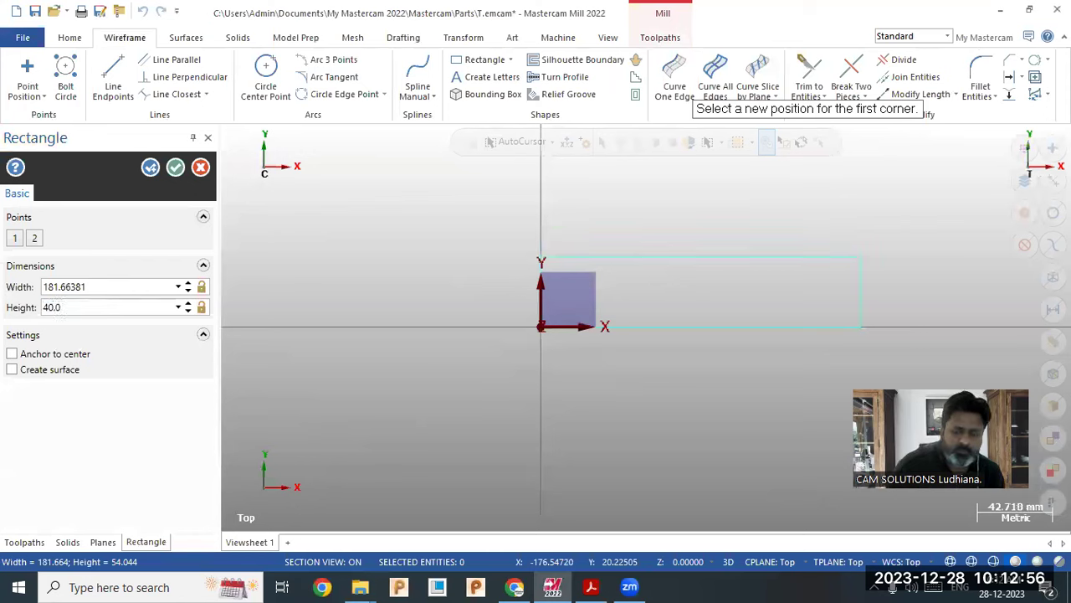
click(99, 287)
text(114)
key(Return)
click(175, 167)
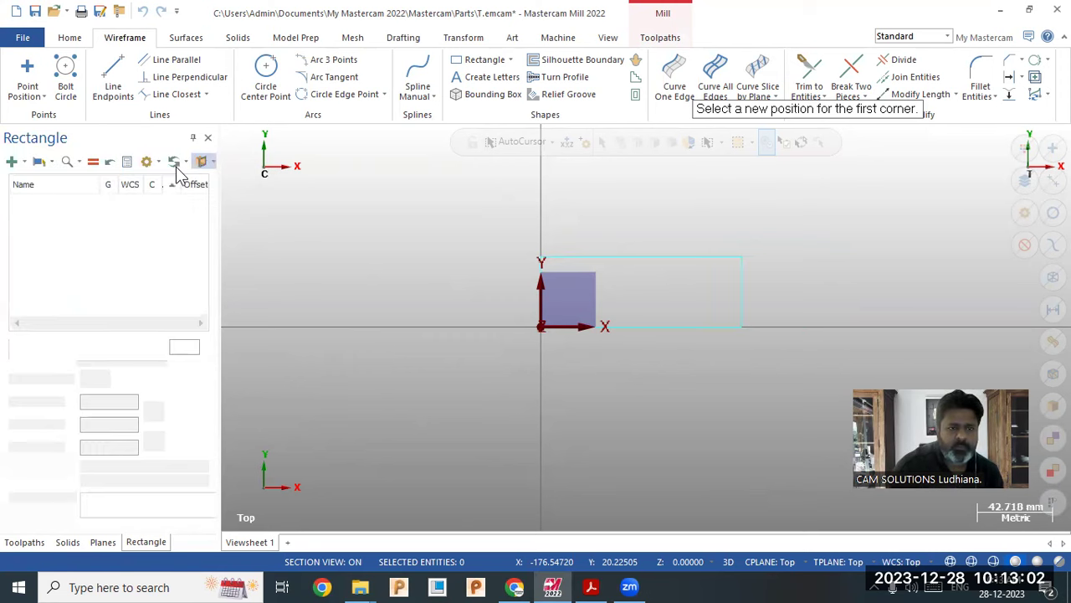
Step: Move the rectangle so the midpoint of its right edge lies on the origin, and clear the transform result colors
scroll(882, 276, up, 3)
click(591, 586)
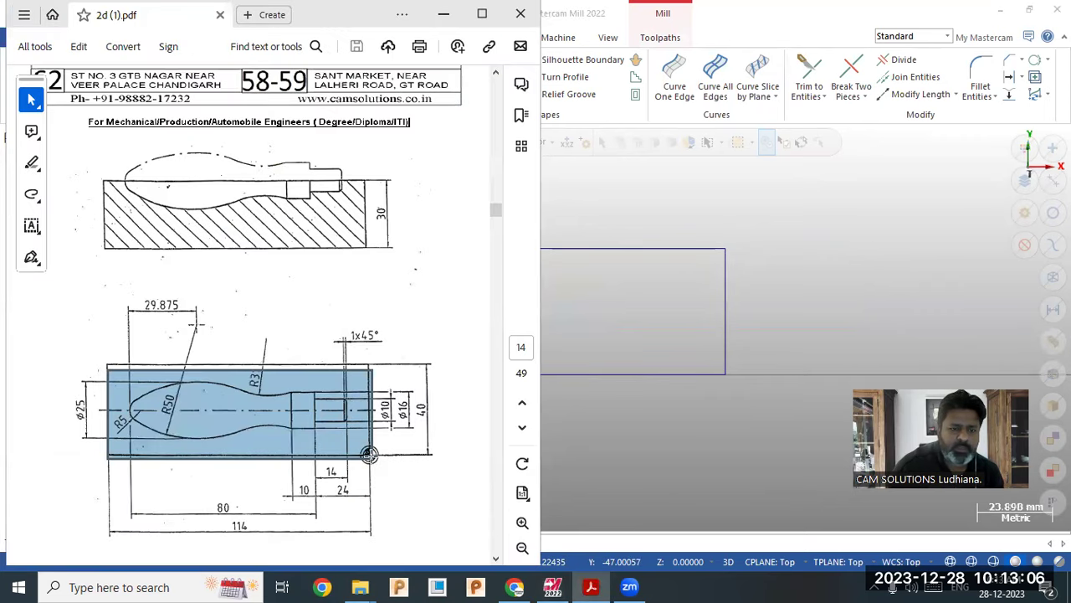
drag(370, 455, 370, 456)
click(369, 454)
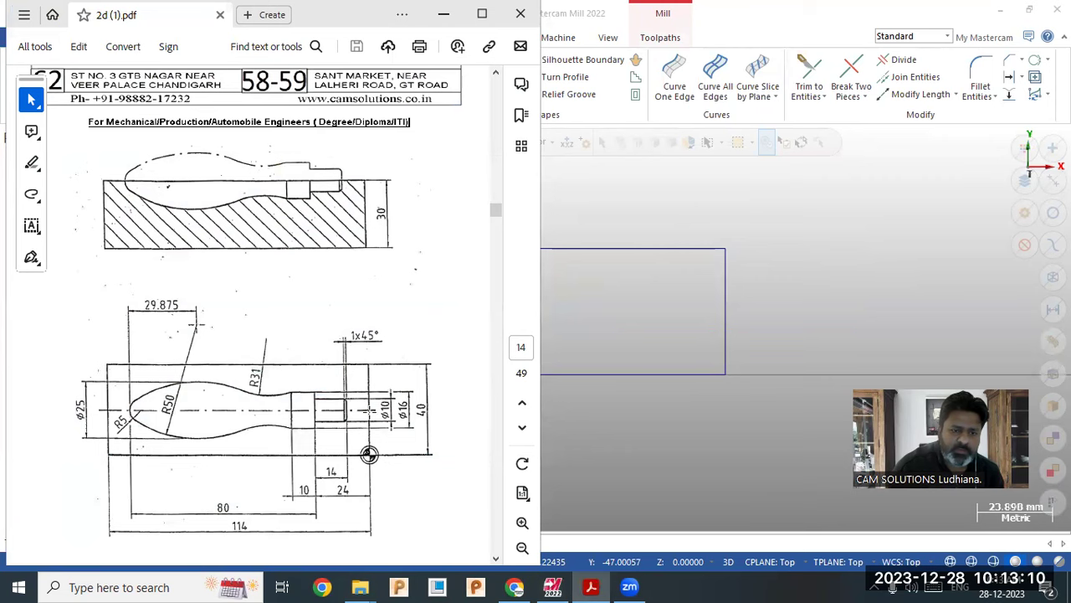
click(602, 346)
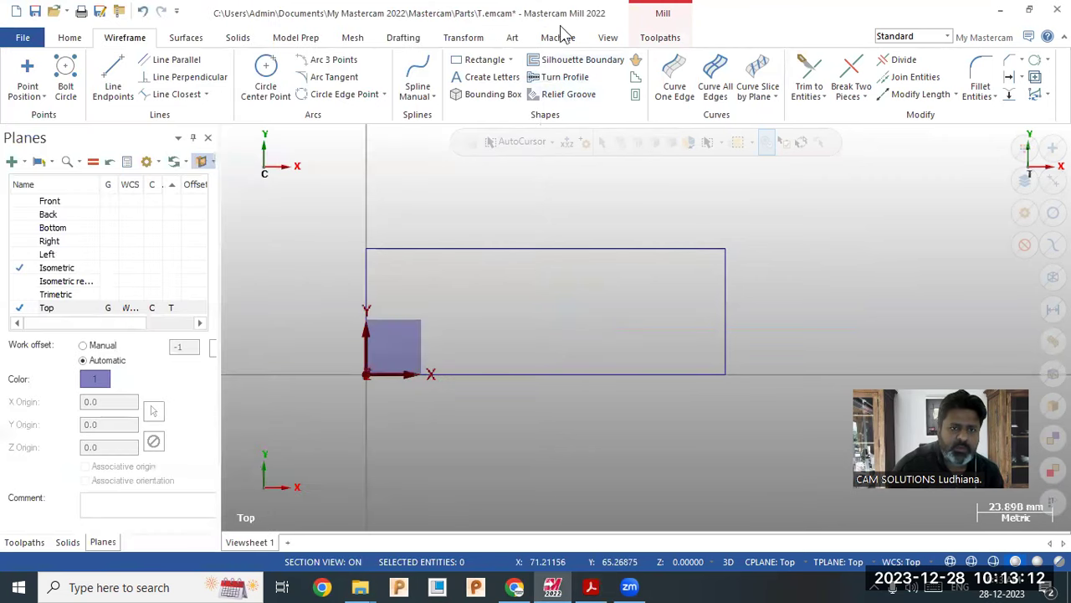
click(471, 42)
click(207, 74)
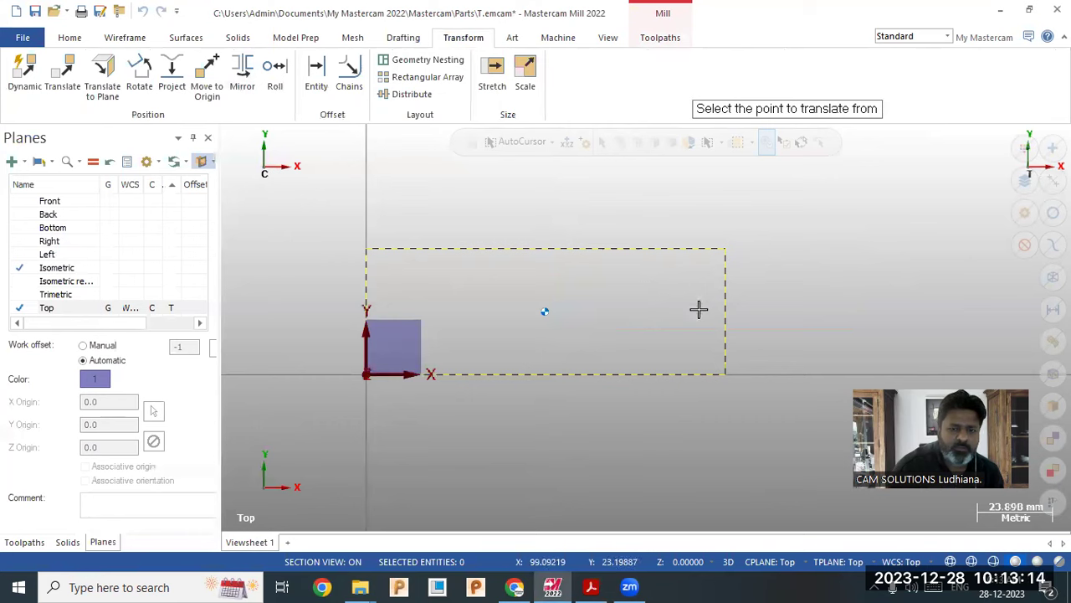
click(724, 313)
scroll(833, 351, down, 3)
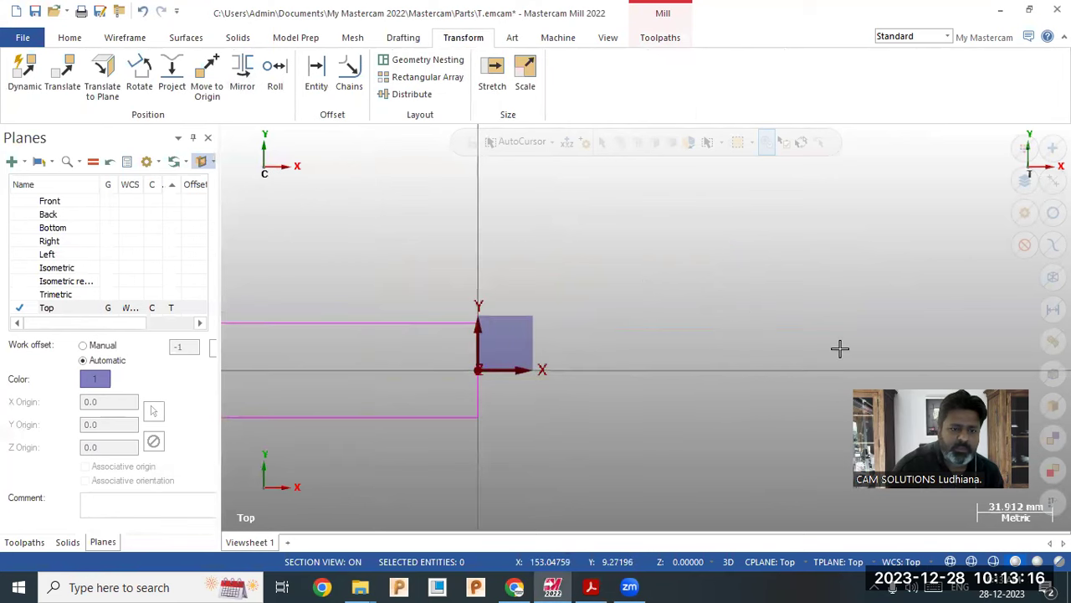
scroll(481, 401, up, 4)
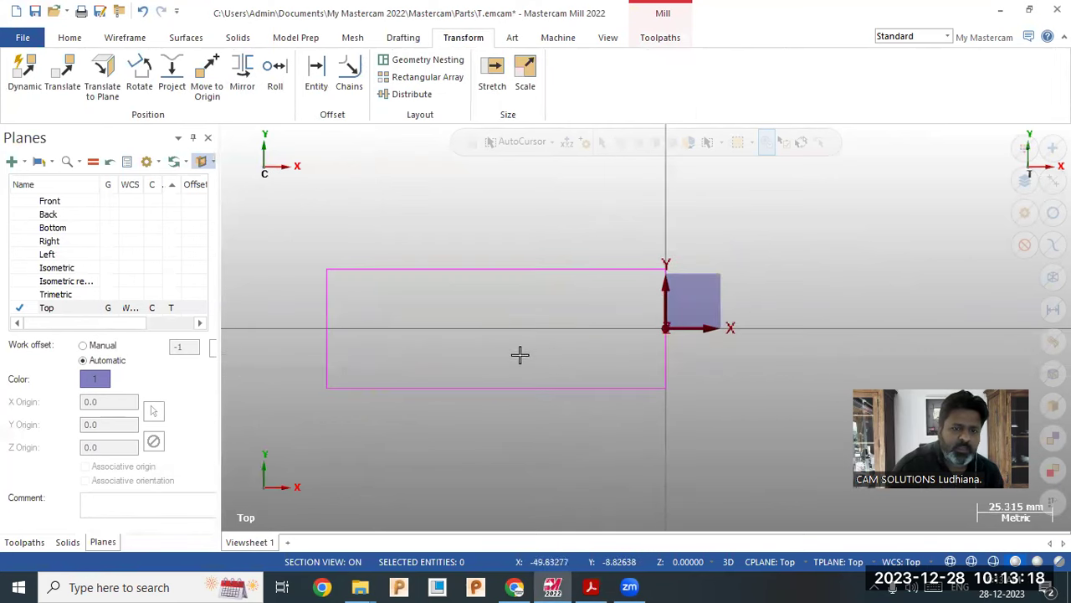
right_click(374, 221)
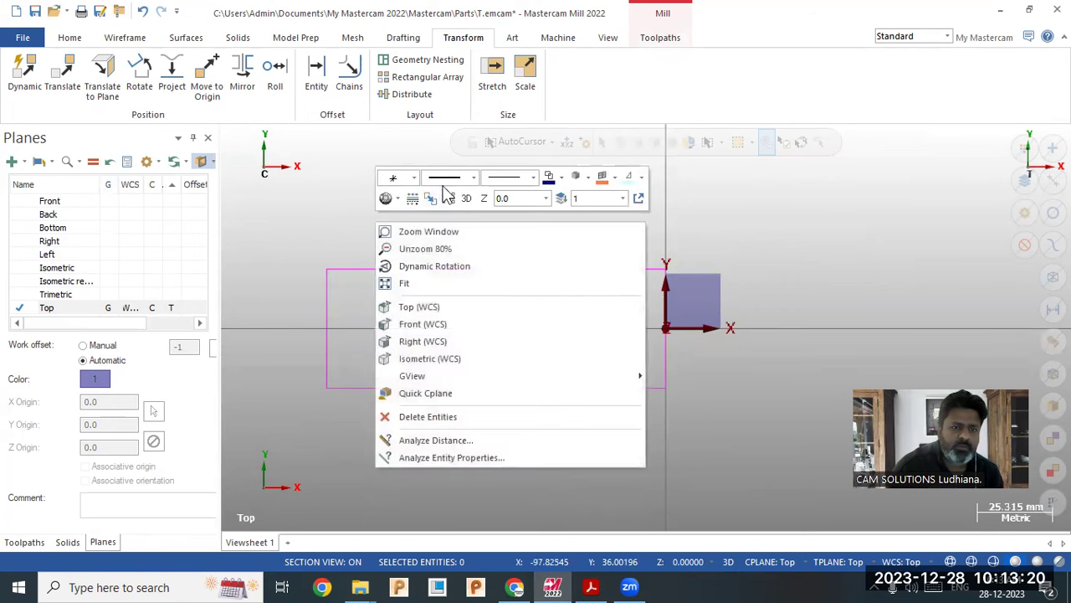
click(448, 199)
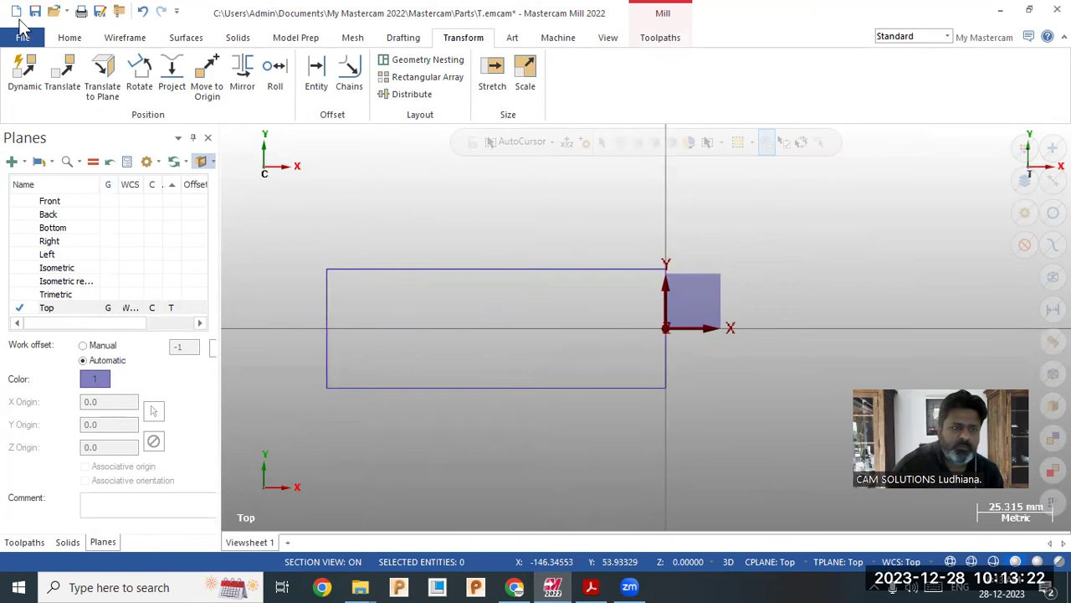
Step: Draw a horizontal centerline from the origin to the midpoint of the rectangle's left edge
click(125, 37)
click(107, 69)
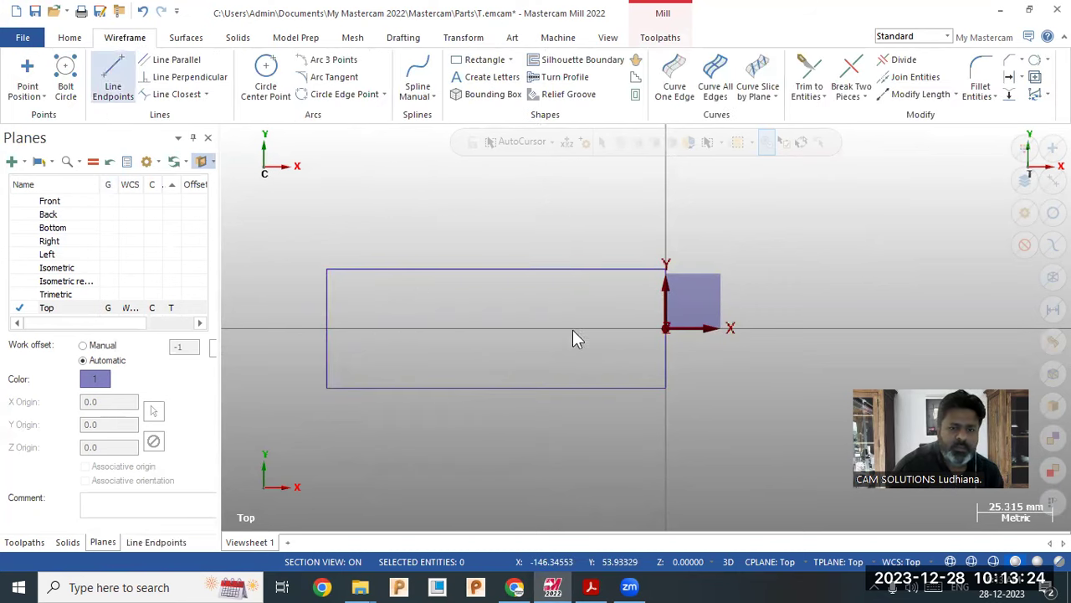
click(672, 336)
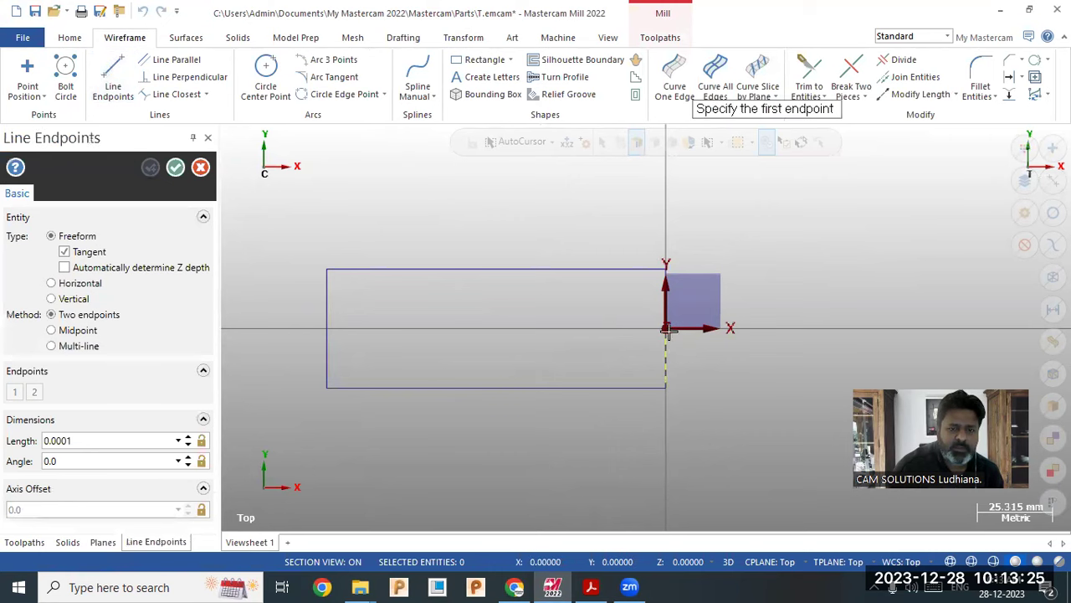
click(329, 336)
click(175, 168)
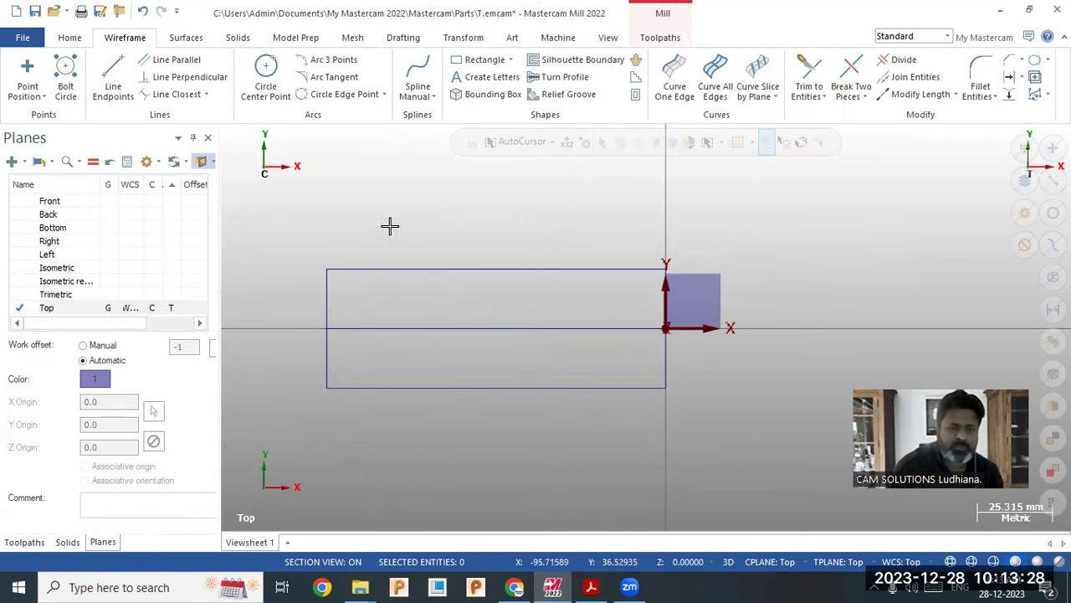
Step: Check the step lengths on the PDF drawing and offset a copy of the rectangle's right edge 24 mm inward
click(591, 587)
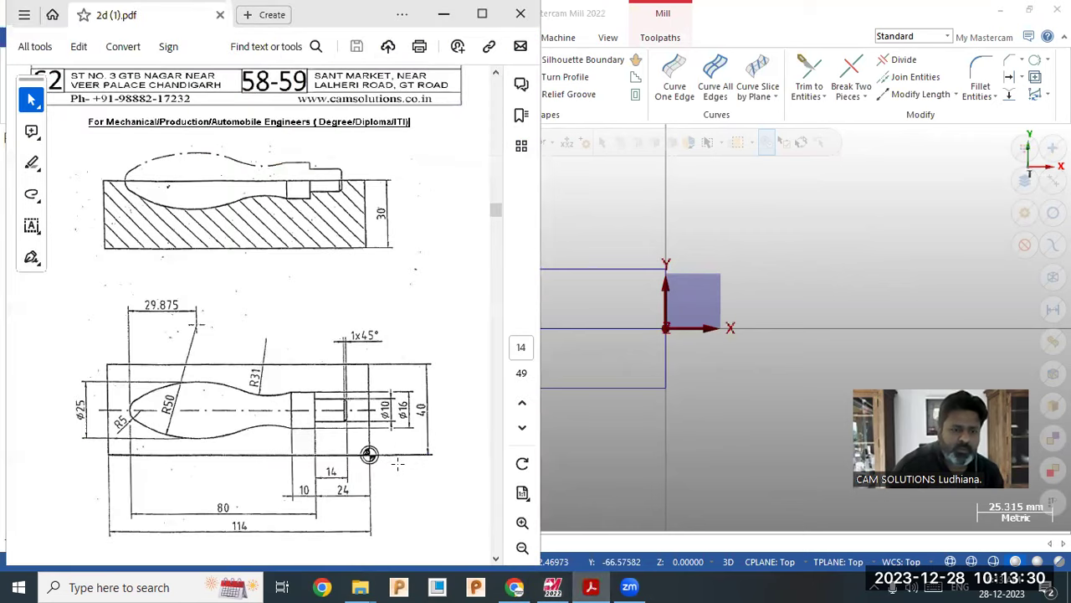
scroll(387, 462, down, 1)
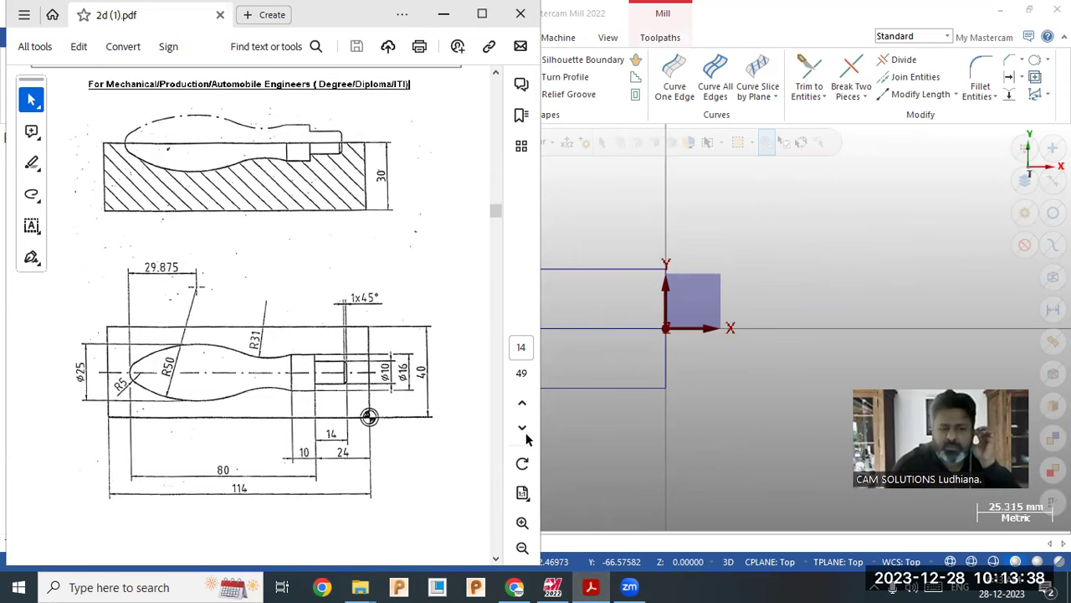
click(600, 426)
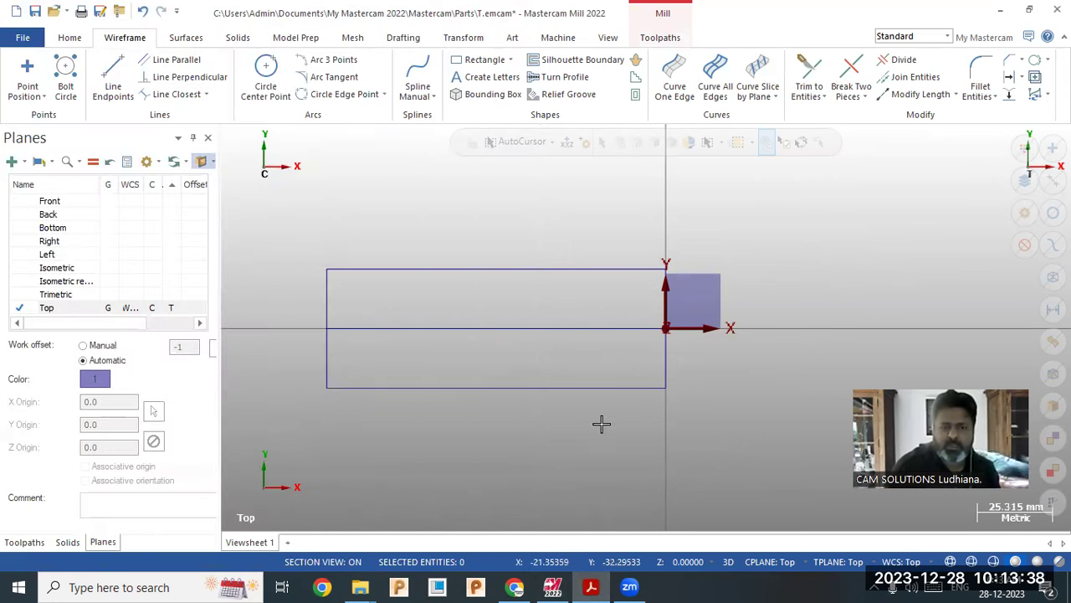
click(1008, 78)
text(24)
key(Return)
click(667, 366)
click(577, 354)
click(150, 168)
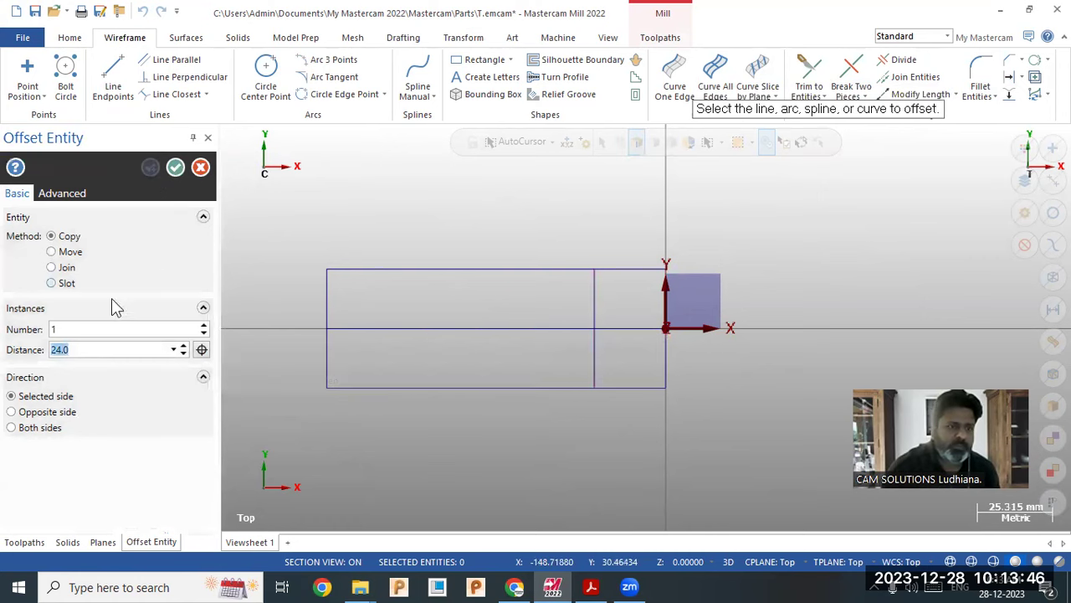
Step: Offset a copy of the new vertical line 10 mm to the left for the collar's edge
text(10)
key(Return)
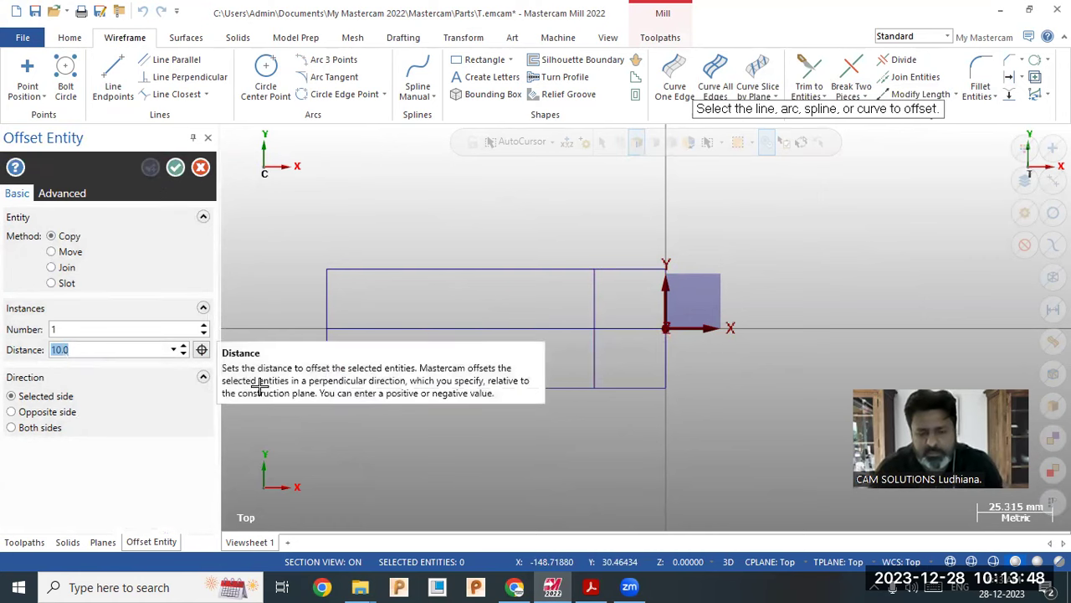
click(595, 363)
click(394, 299)
click(150, 168)
Step: Offset a copy of the line 24 mm from the origin by 14 mm to the right
text(14)
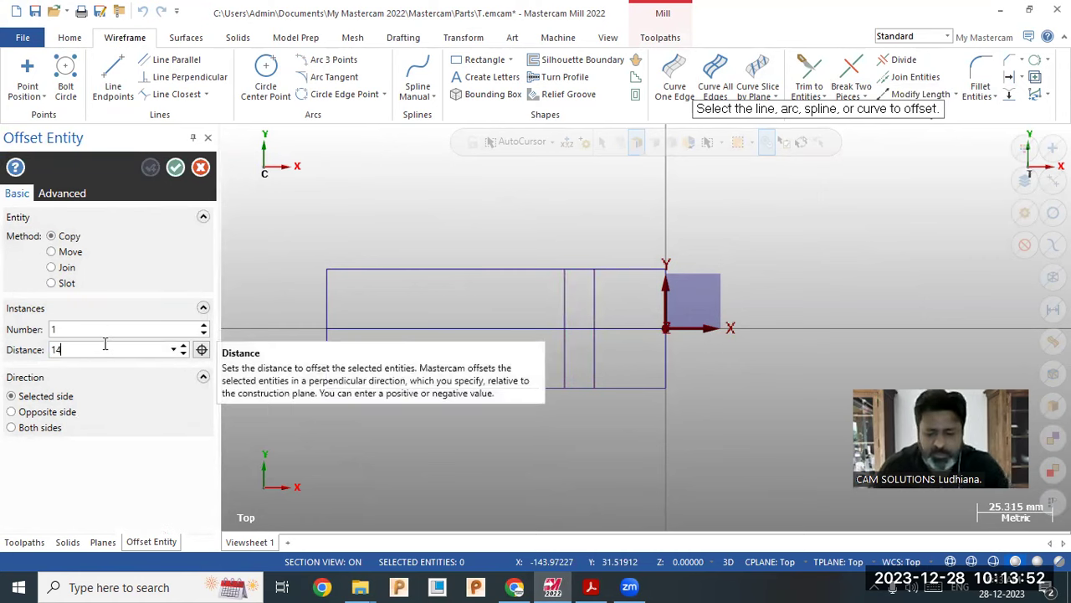
key(Return)
click(600, 365)
click(634, 359)
click(151, 168)
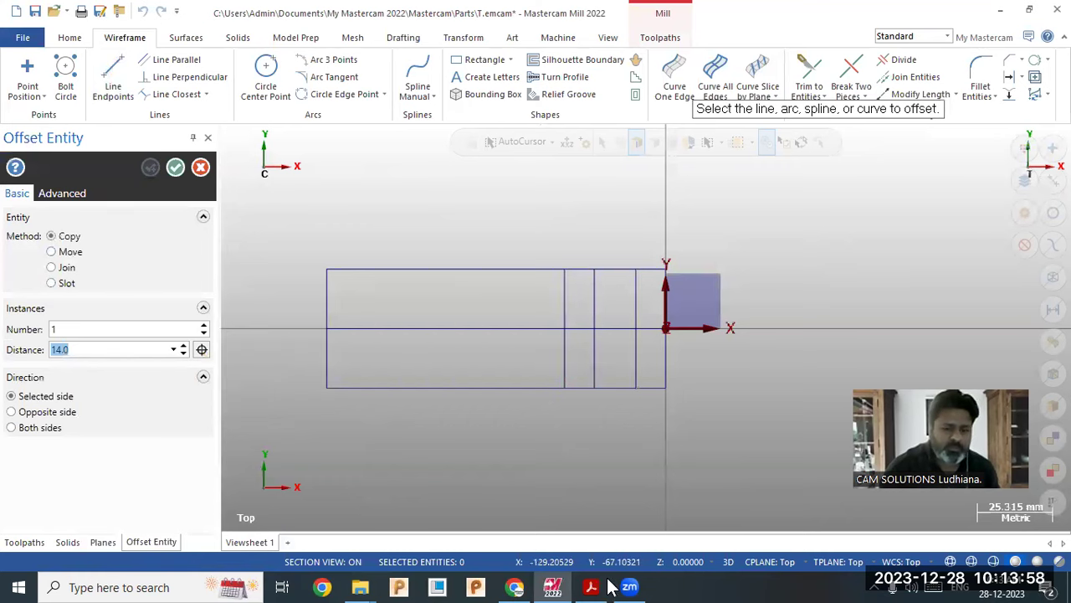
Step: Check the PDF drawing and offset a copy of the line 24 mm from the origin by 80 mm to the left
key(alt+Tab)
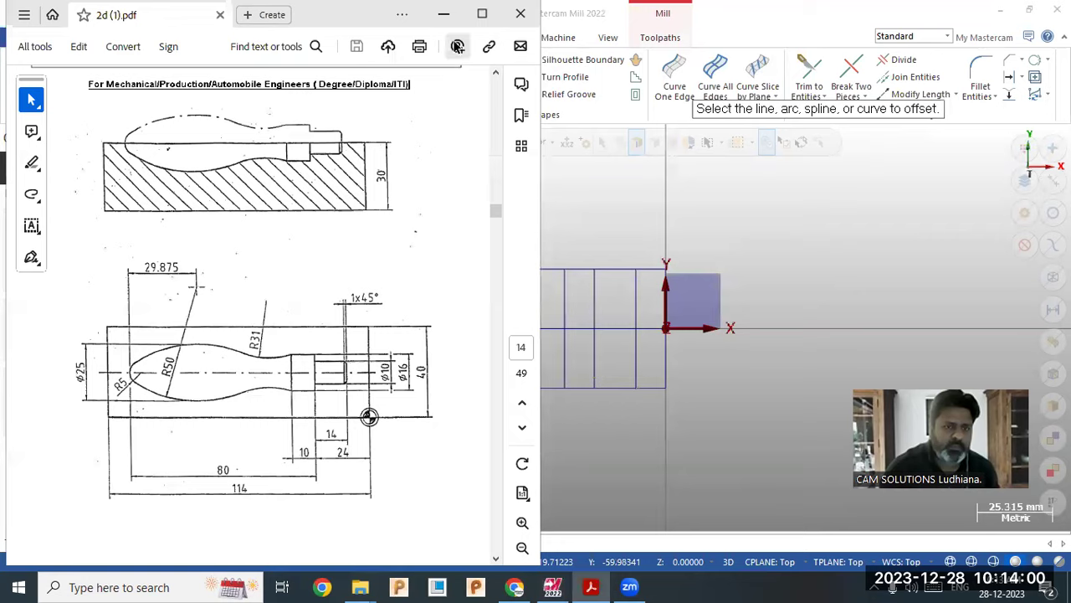
click(444, 13)
text(80)
key(Return)
click(591, 359)
click(342, 359)
click(175, 167)
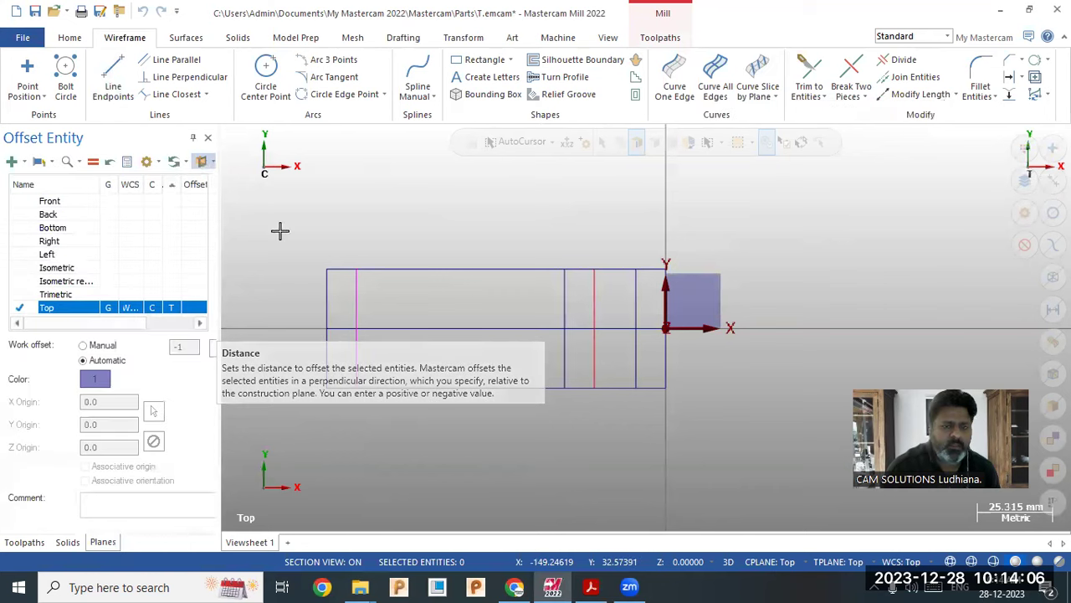
Step: Check the diameters on the PDF drawing and offset a copy of the horizontal centerline 5 mm upward
scroll(776, 320, up, 2)
click(591, 587)
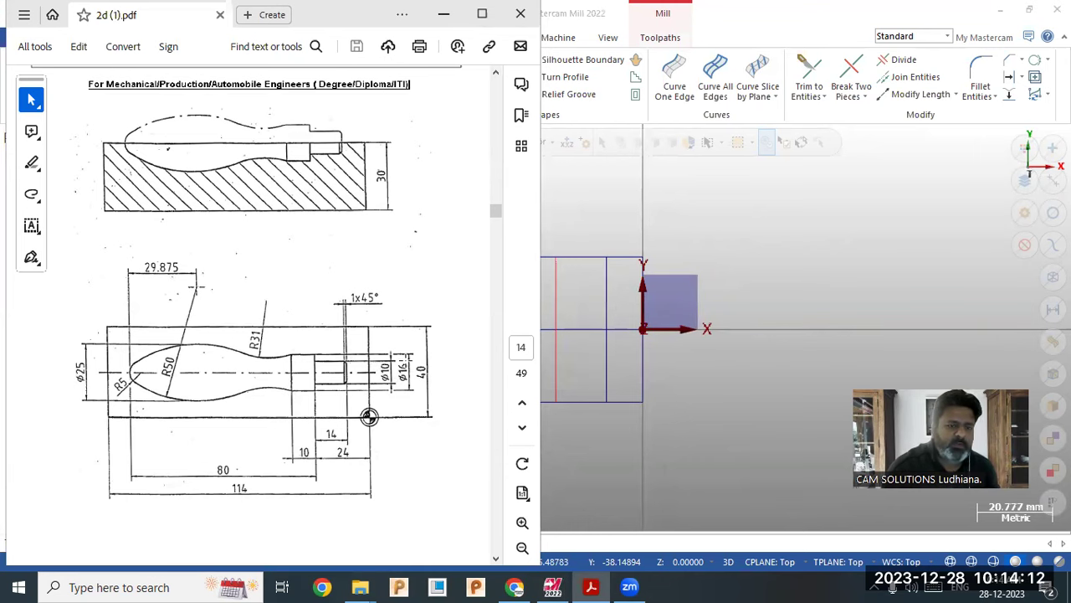
click(765, 376)
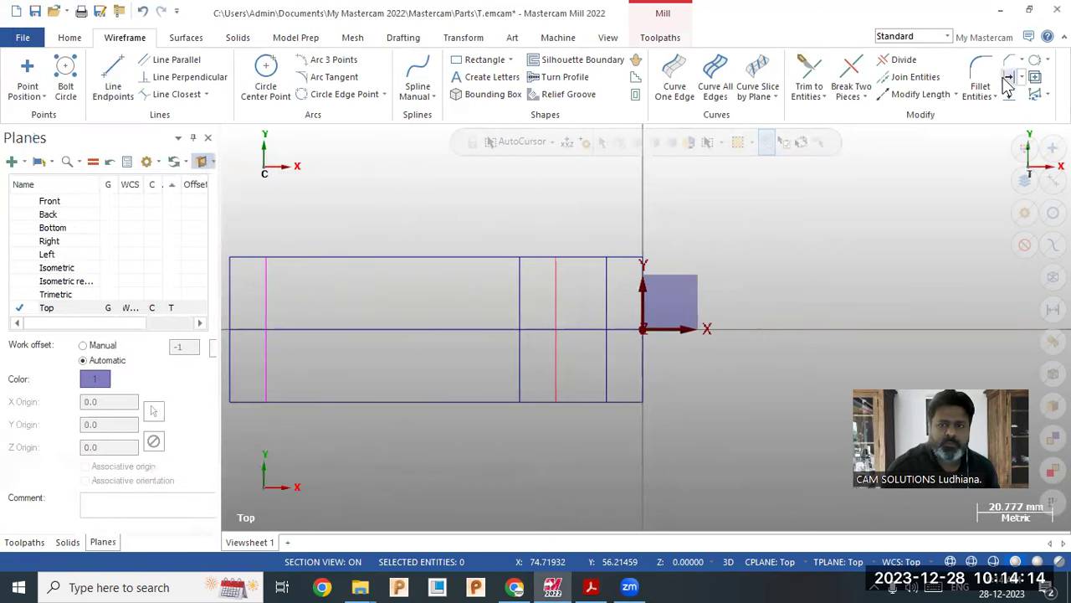
click(156, 346)
text(5)
key(Return)
click(482, 329)
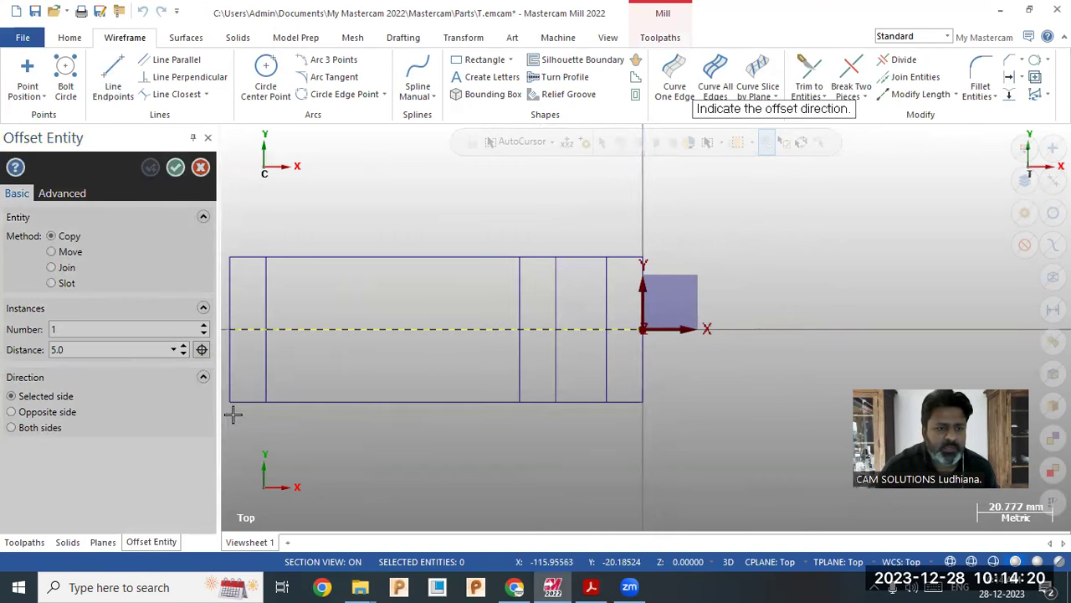
click(500, 289)
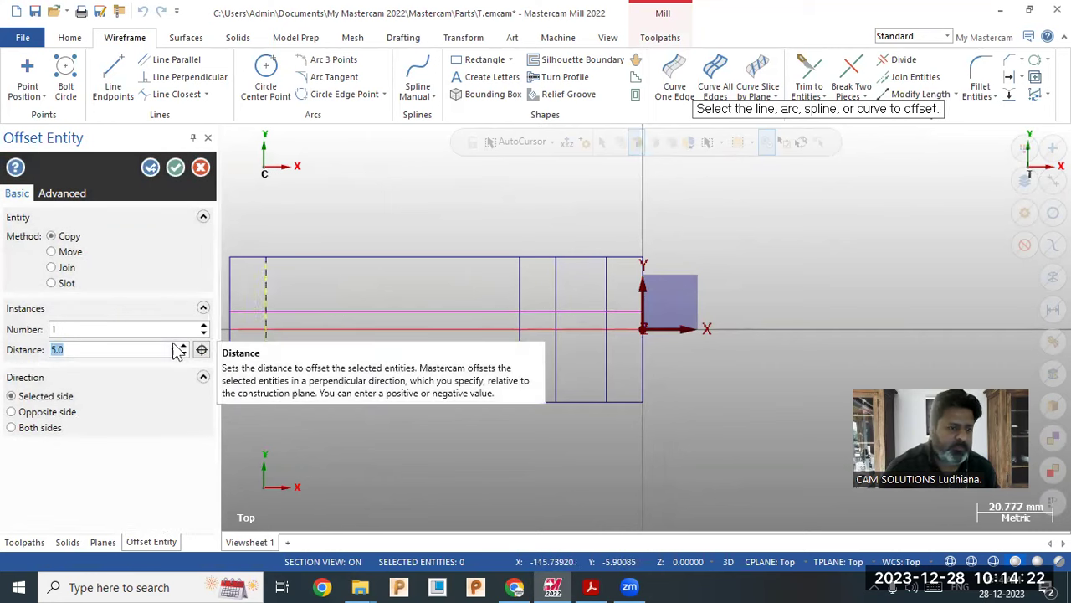
Step: Offset a copy of the horizontal centerline 8 mm upward
text(8)
key(Return)
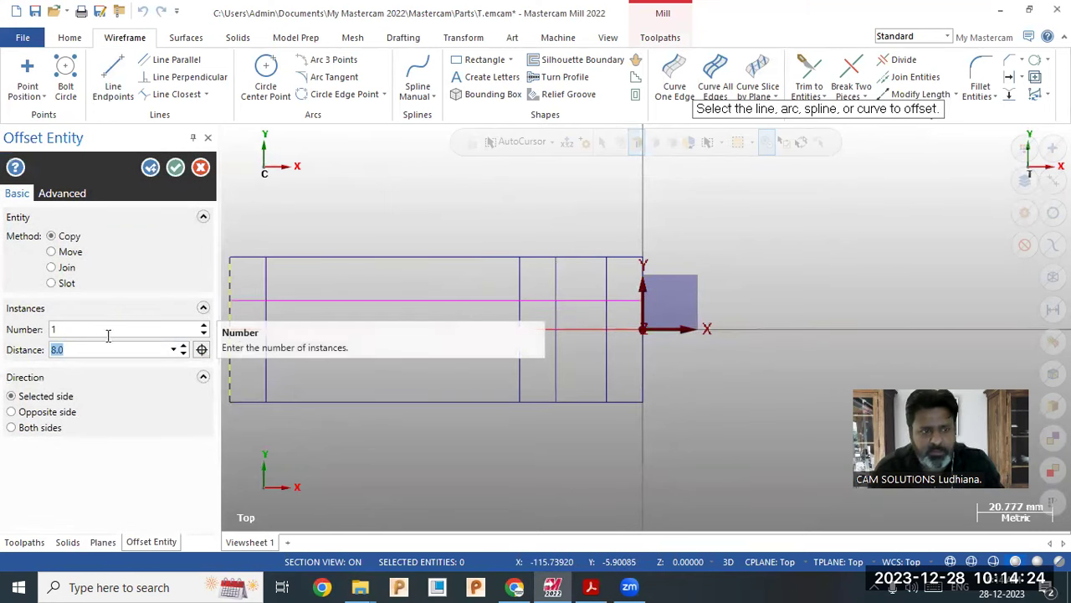
click(479, 329)
click(443, 277)
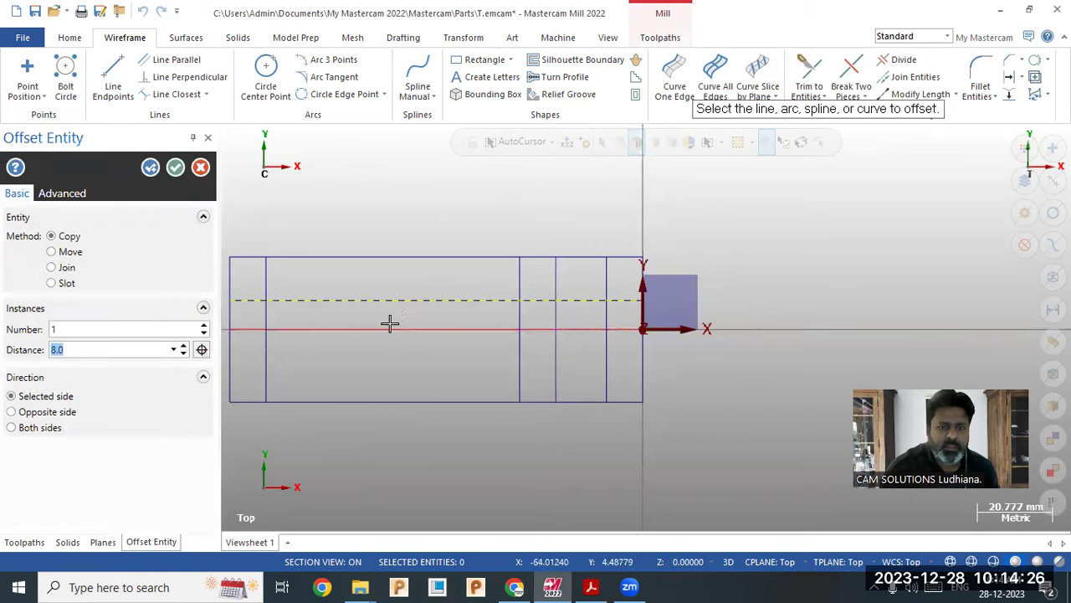
click(397, 326)
click(404, 289)
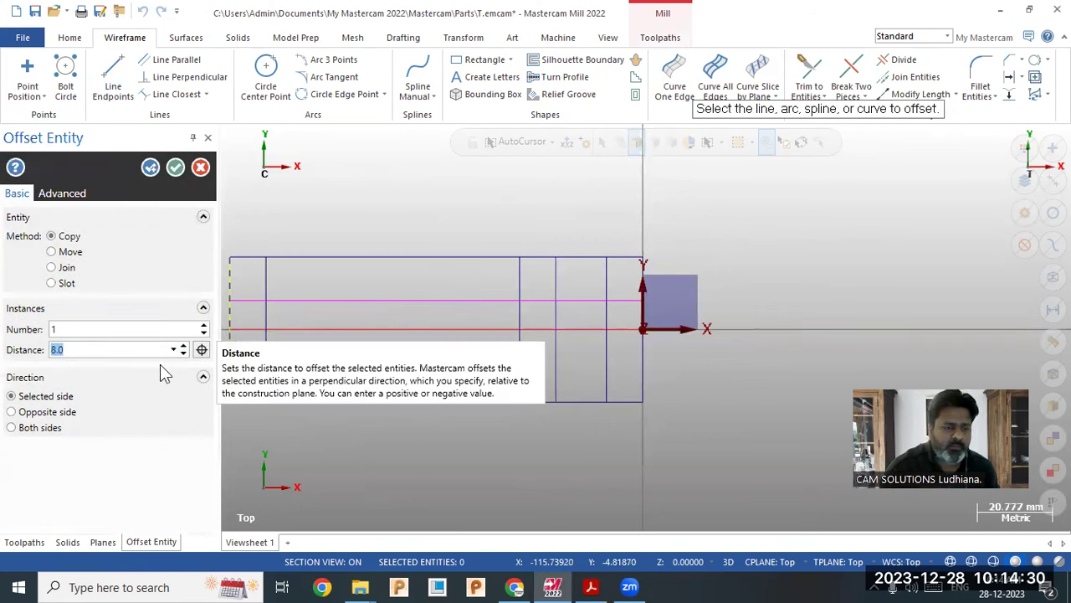
click(151, 169)
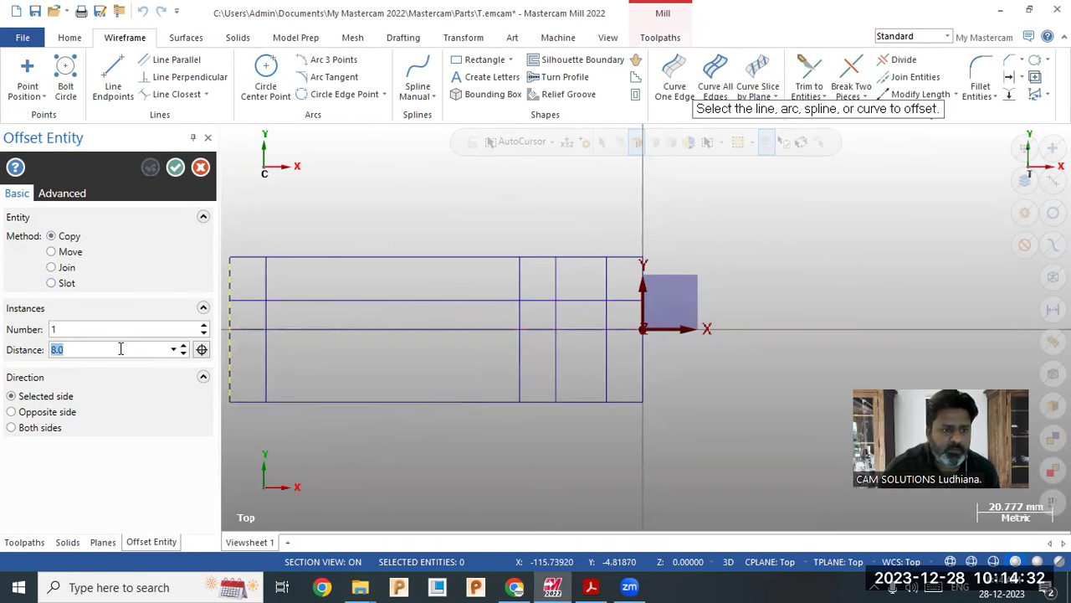
Step: Offset a copy of the horizontal centerline 5 mm upward and clear the result colors from the wireframe
text(5)
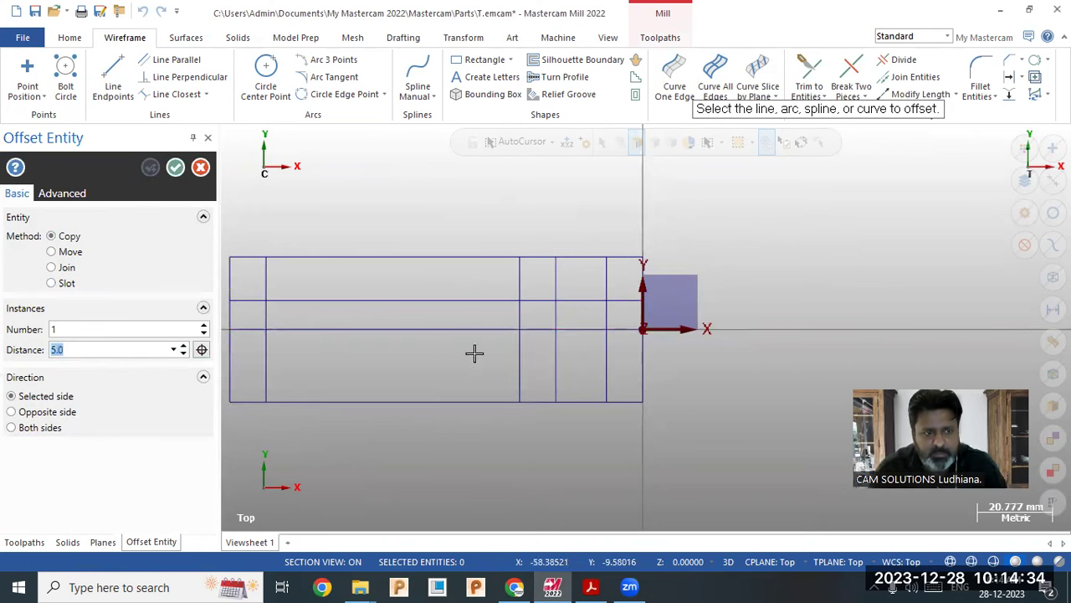
click(448, 311)
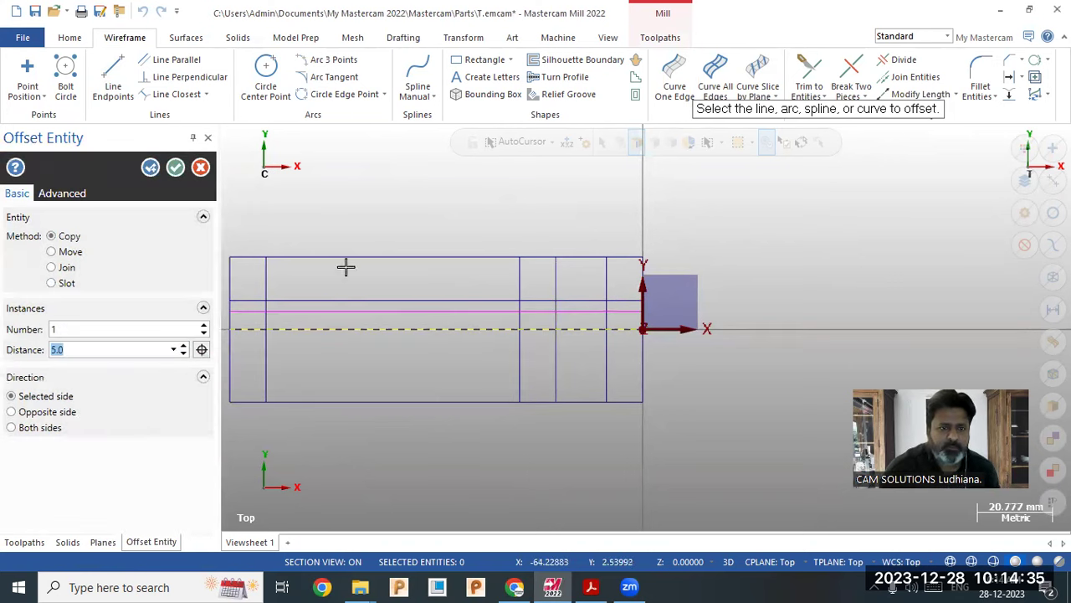
click(175, 167)
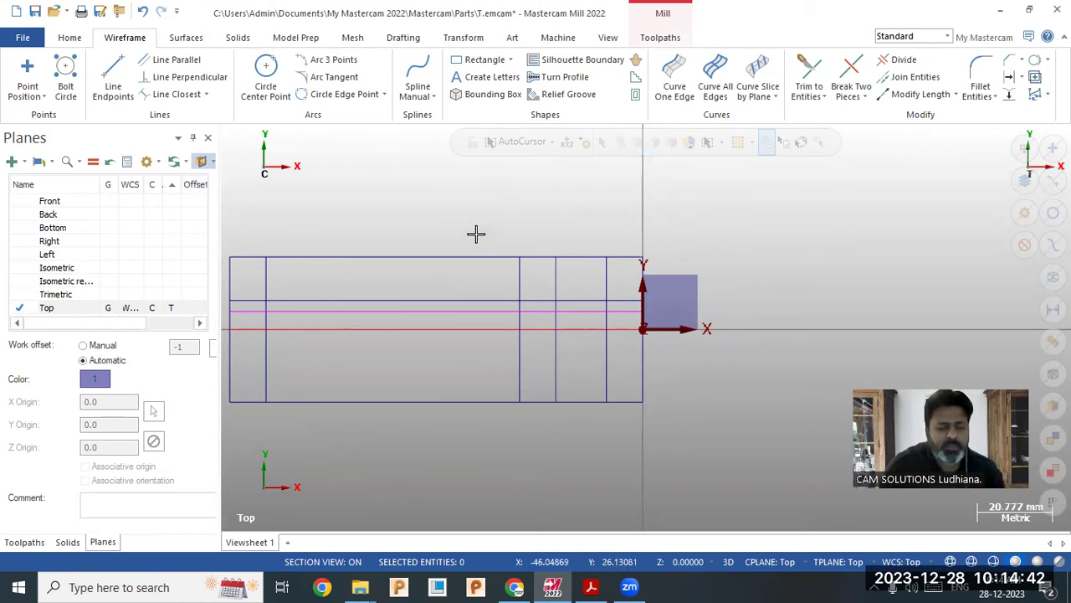
scroll(689, 254, down, 1)
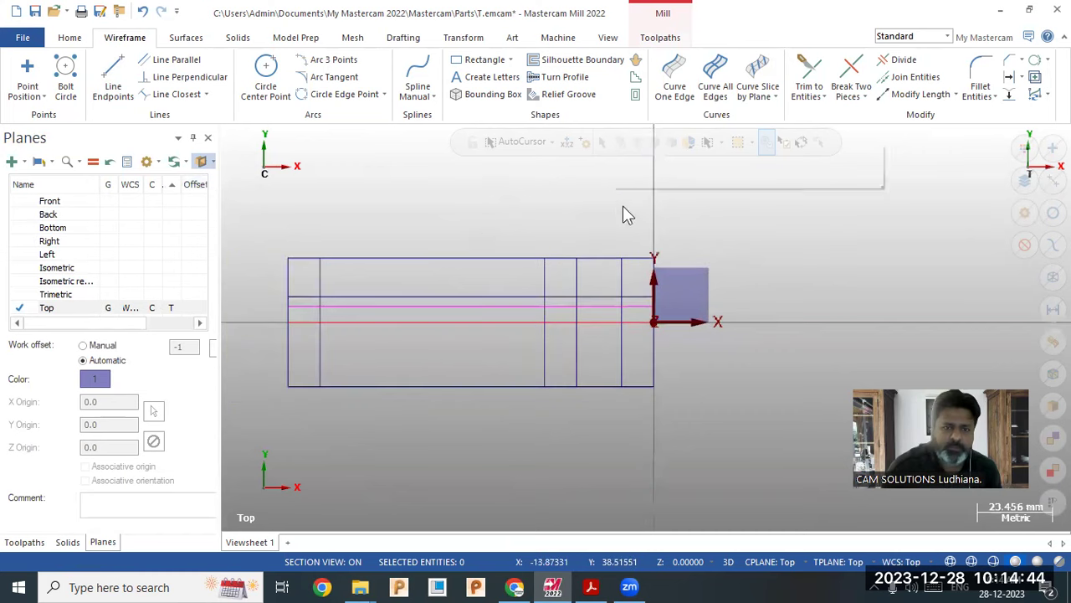
right_click(621, 205)
click(701, 209)
scroll(364, 260, up, 3)
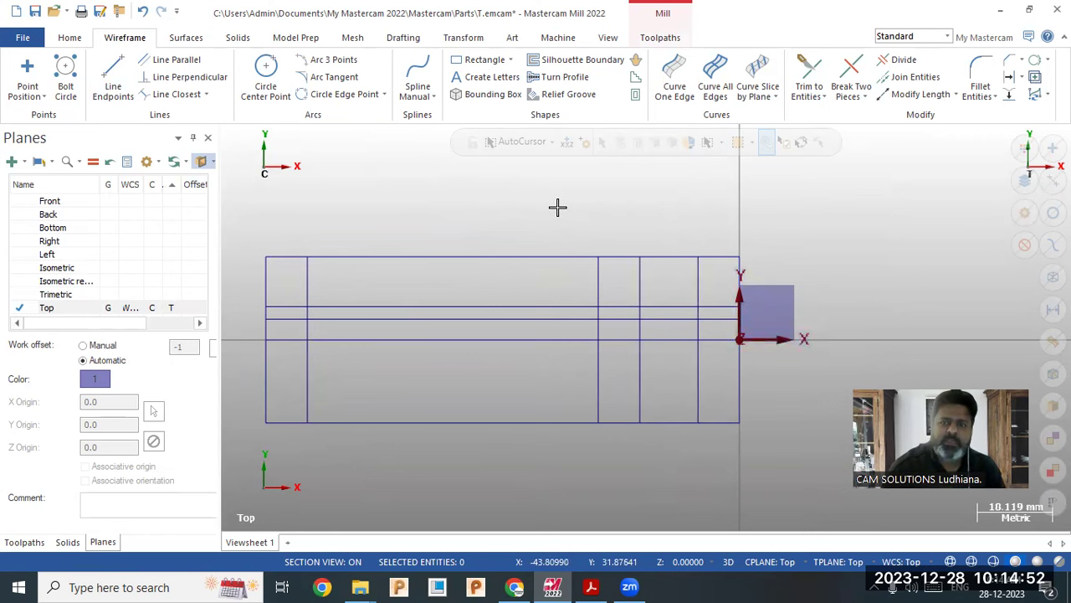
Step: Run the FindOverlap.dll add-in on all entities and clean up the overlapping ones
click(70, 37)
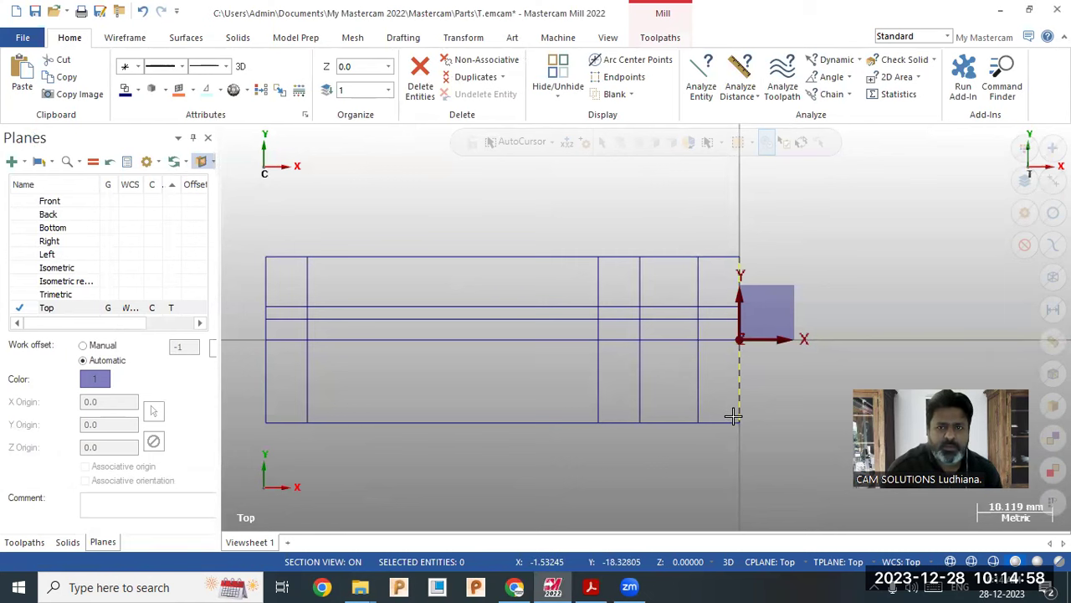
click(967, 91)
scroll(194, 456, down, 1)
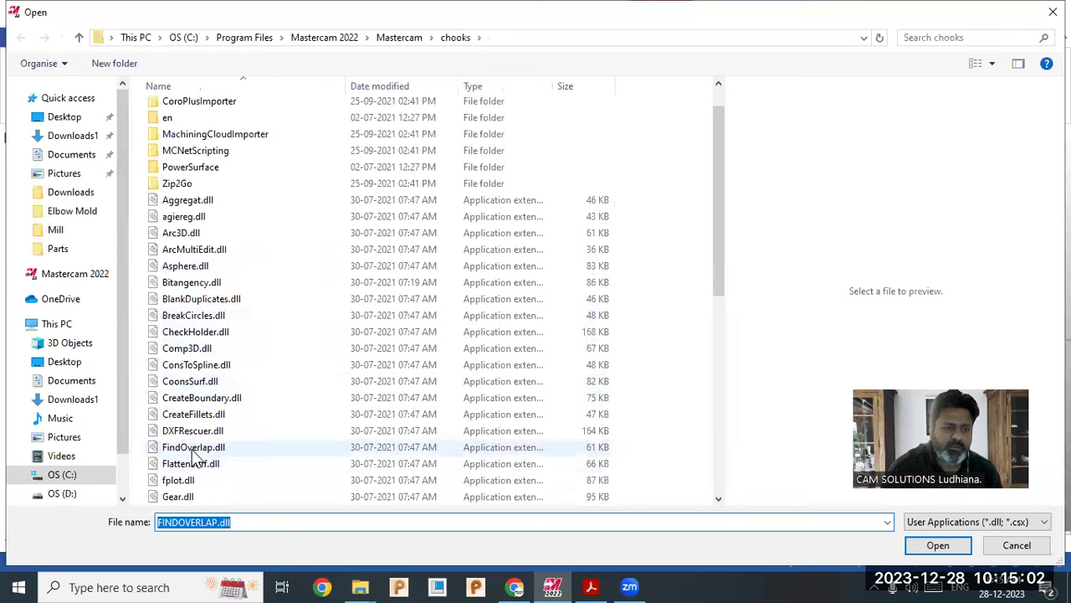
click(194, 450)
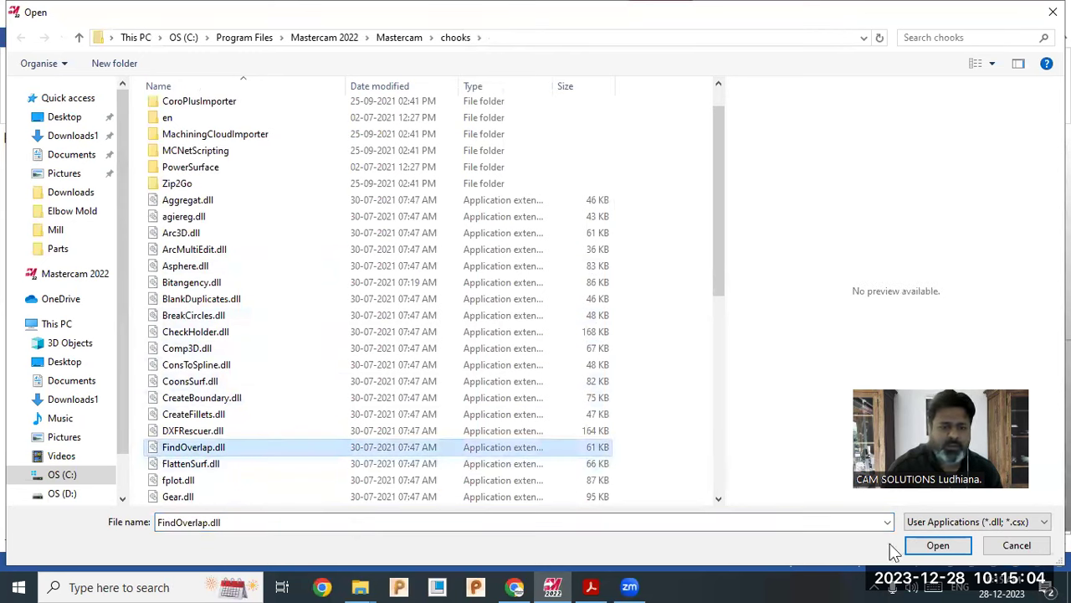
click(929, 545)
key(ctrl+a)
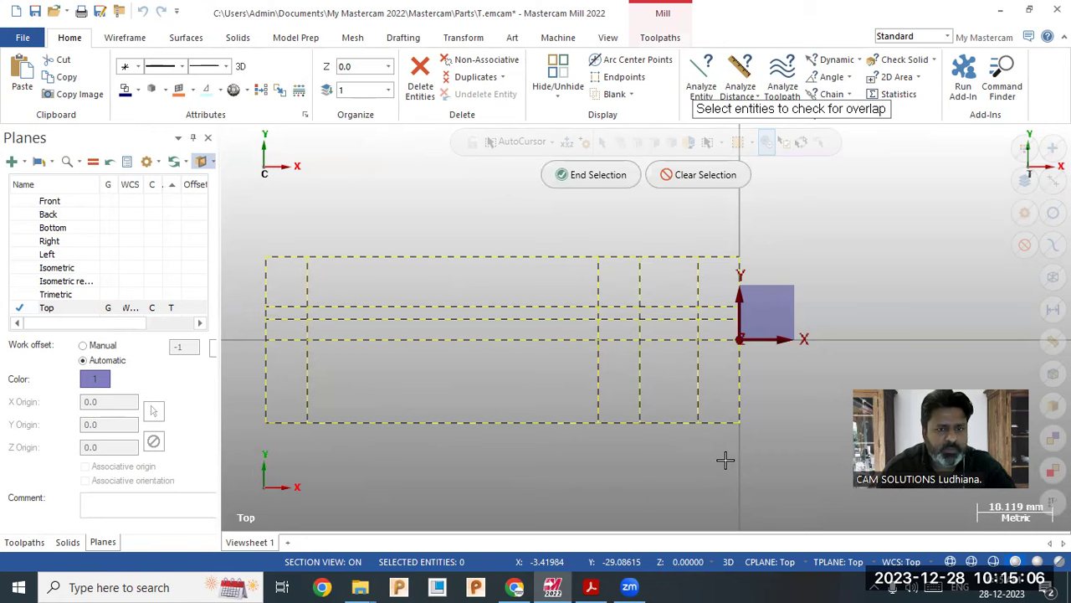
click(594, 174)
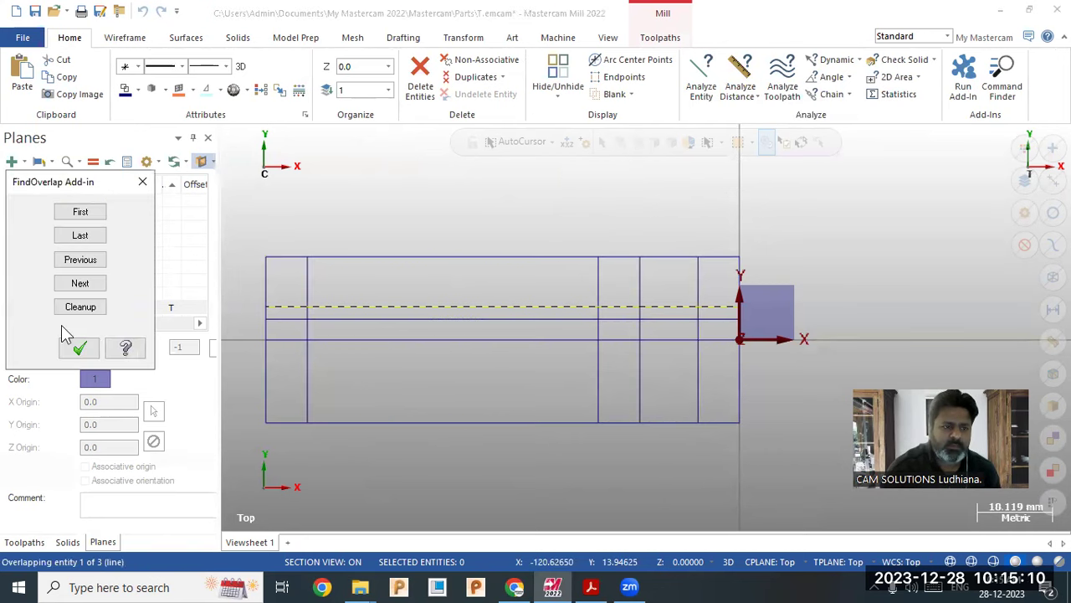
click(81, 308)
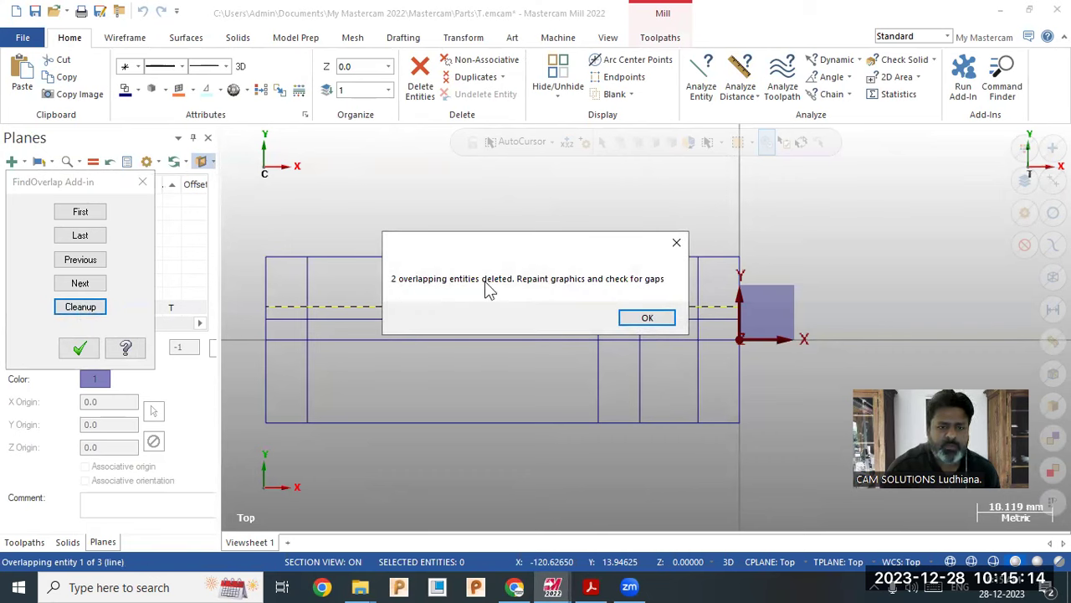
click(654, 318)
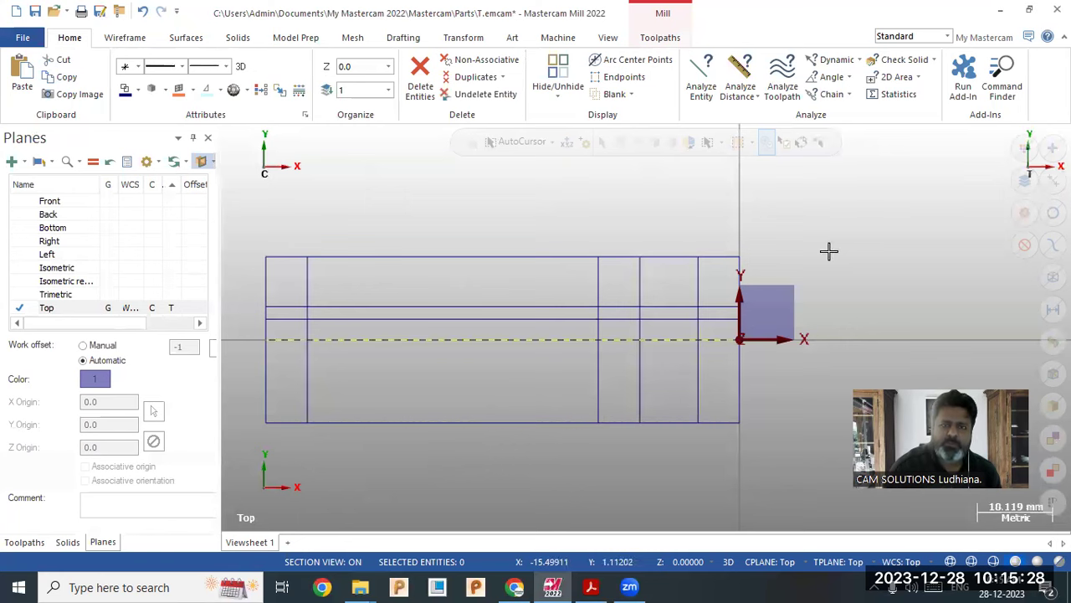
Step: Divide and trim away the offset line portions above, right of and left of the stepped collar and shank outline
click(125, 39)
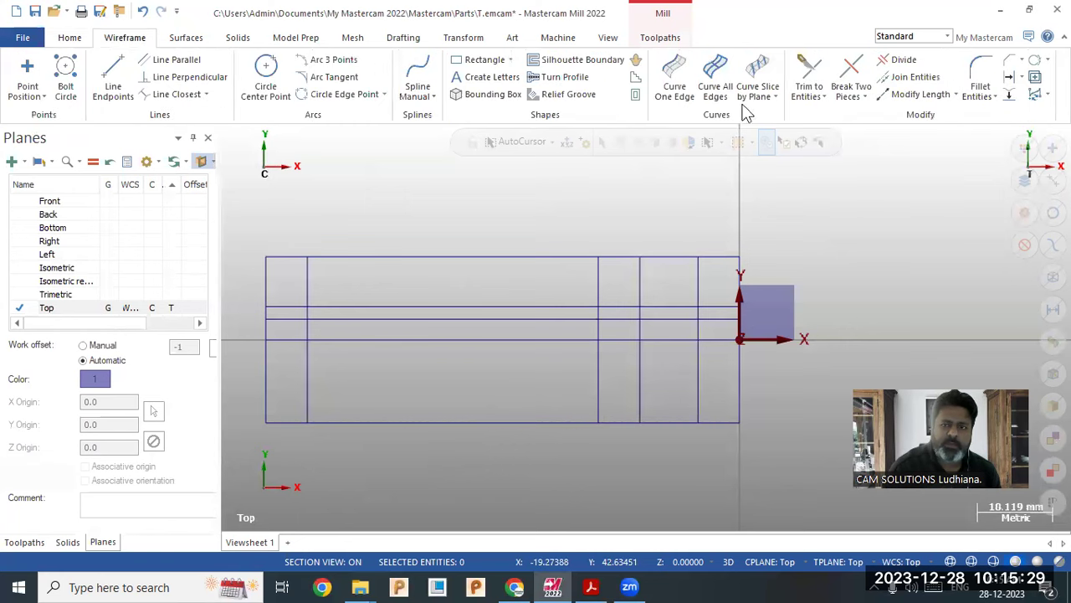
click(900, 60)
click(716, 309)
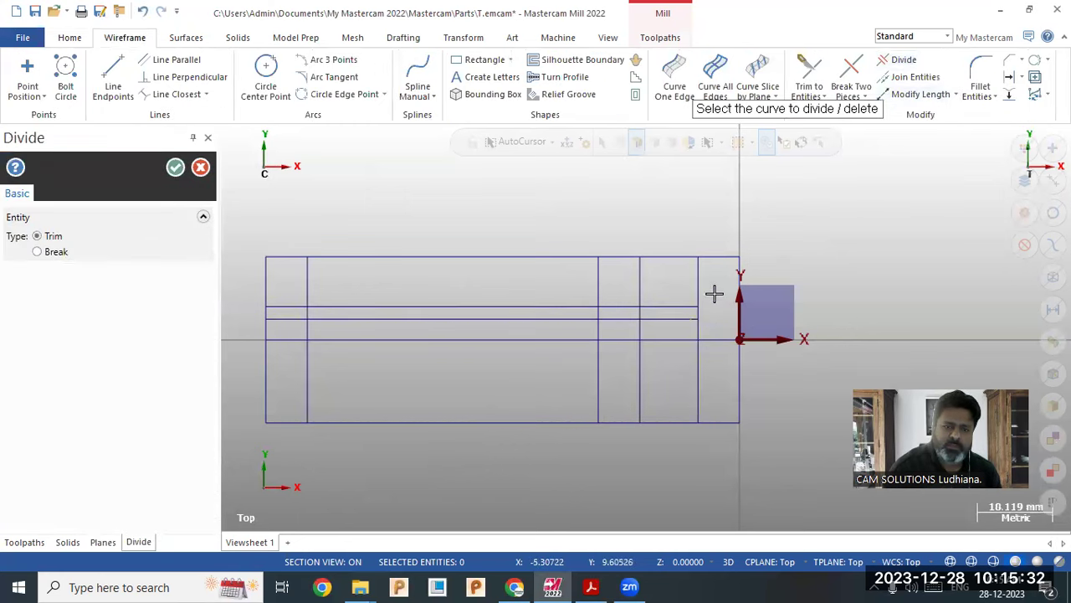
click(705, 285)
click(691, 308)
click(638, 277)
click(600, 277)
click(560, 306)
click(506, 321)
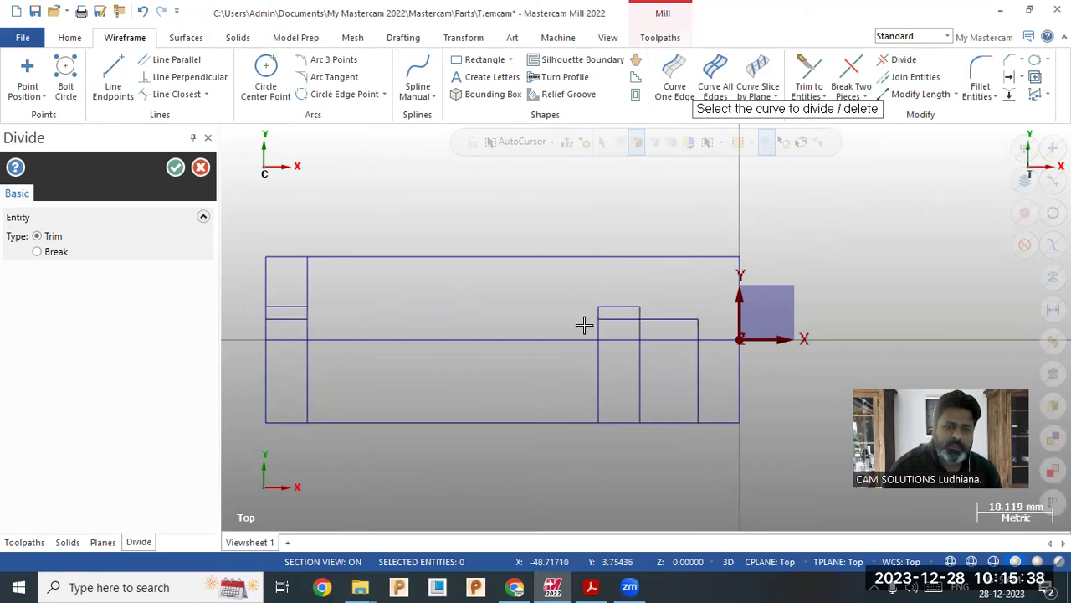
Step: Trim the outline's inner segments, its verticals below the centerline and the leftover short horizontals near the block's left end
click(617, 319)
click(698, 390)
click(641, 387)
click(599, 389)
click(298, 320)
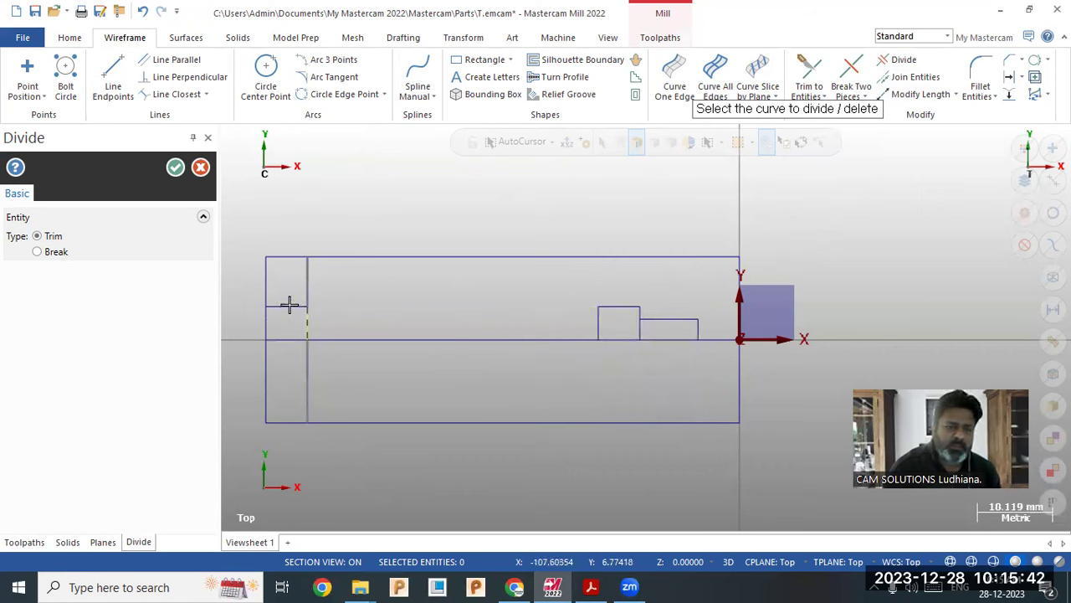
scroll(594, 370, up, 1)
scroll(664, 347, up, 1)
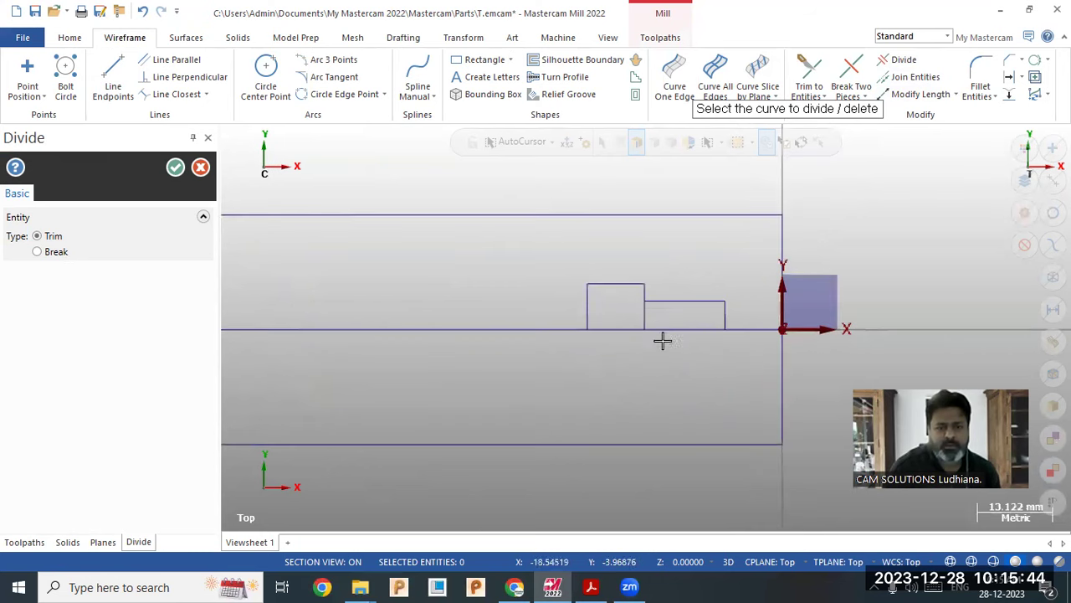
click(639, 317)
scroll(581, 358, down, 1)
scroll(581, 358, down, 1)
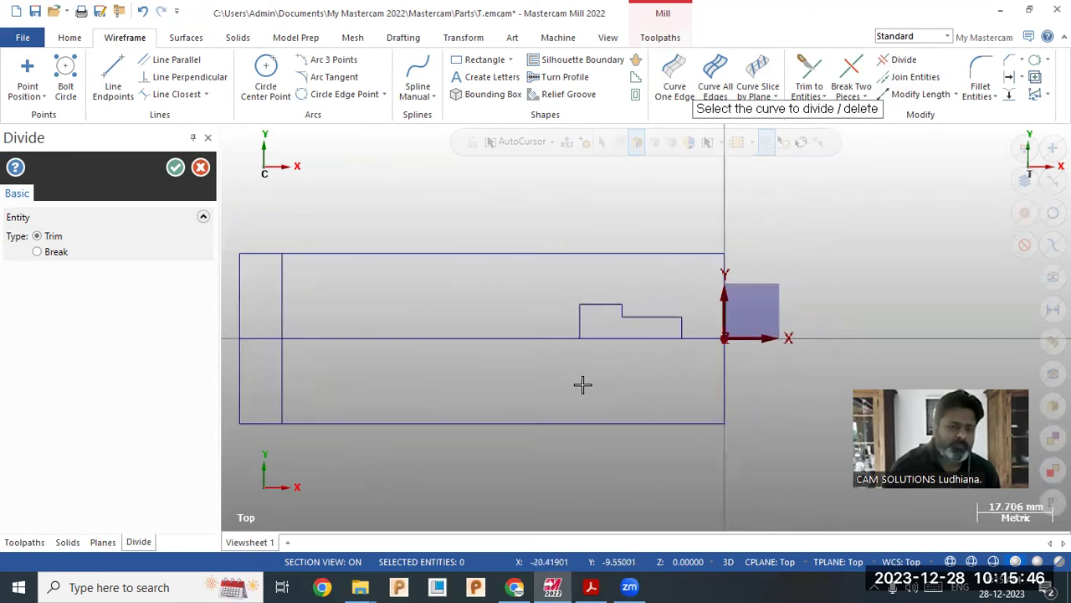
click(175, 168)
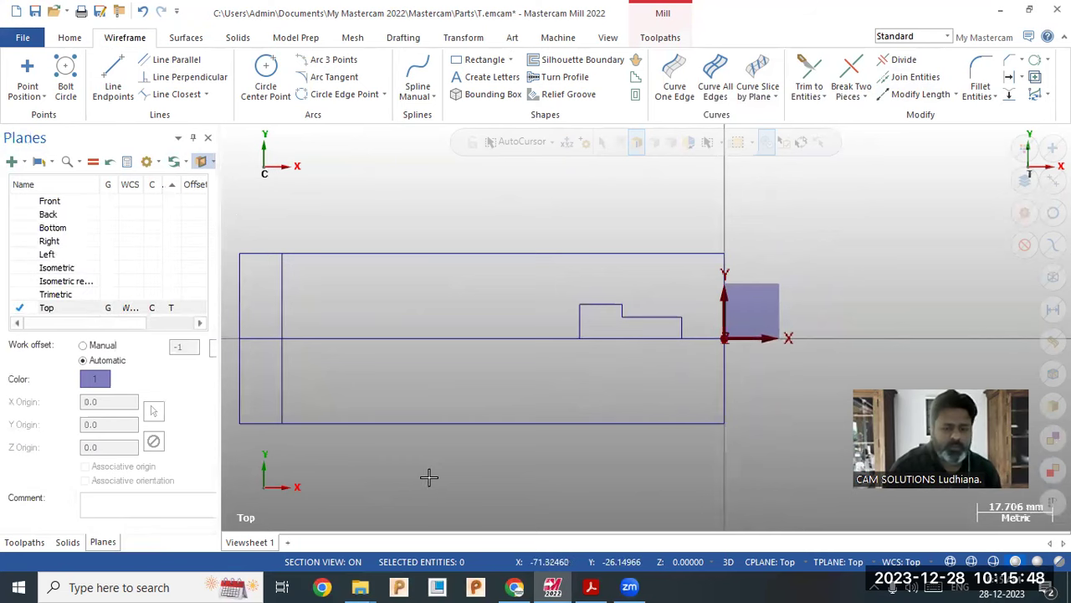
Step: Check the PDF drawing and chamfer the shank's upper right corner by distance and angle, 1 mm at 45 degrees
click(593, 586)
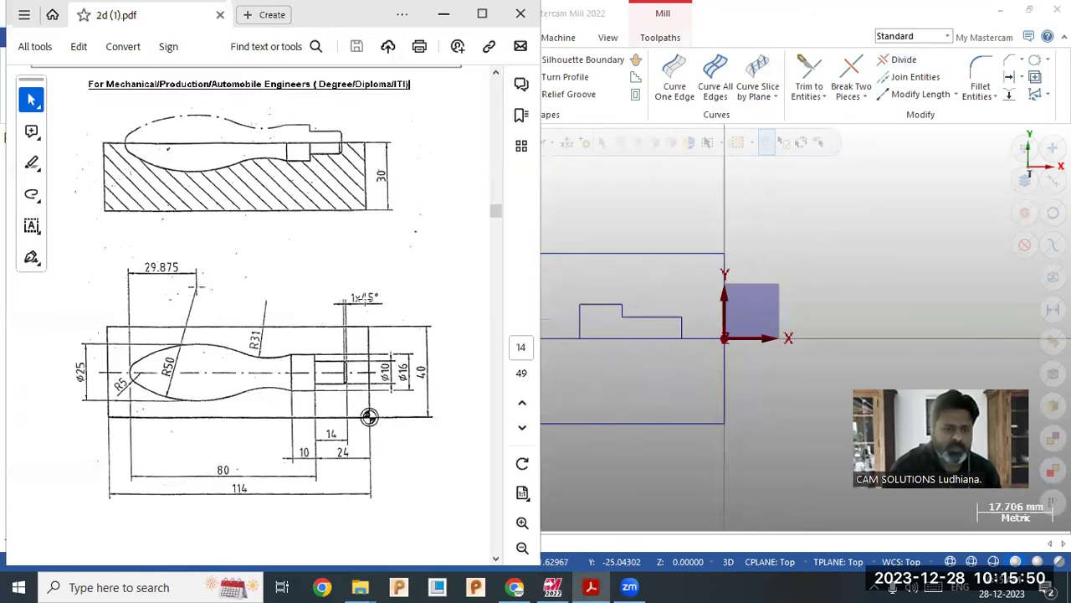
click(444, 14)
click(1009, 76)
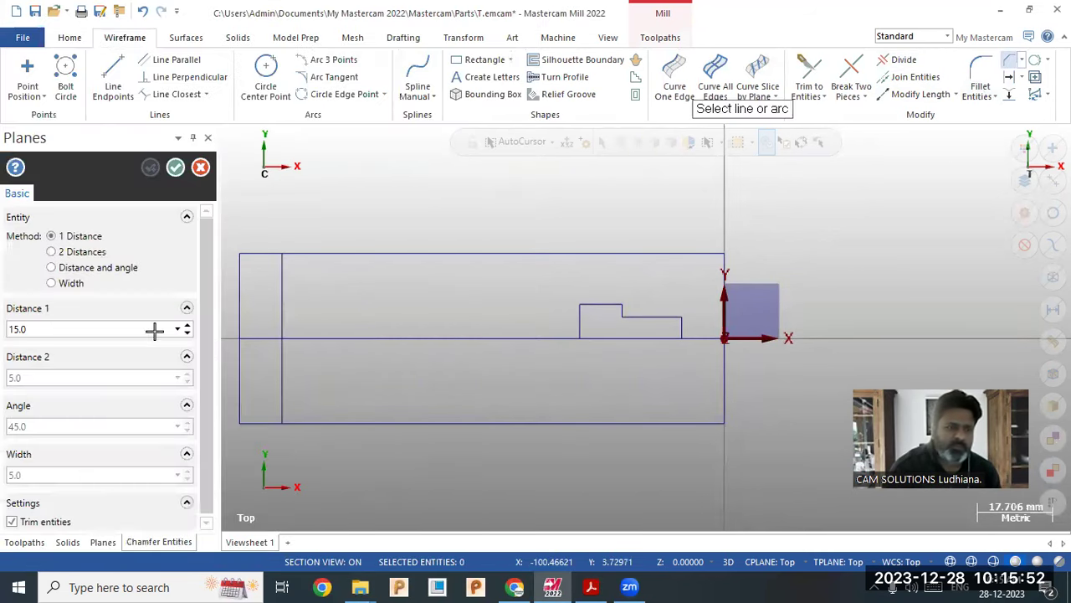
click(96, 268)
double_click(59, 330)
text(1)
key(Return)
click(680, 321)
click(683, 334)
click(175, 168)
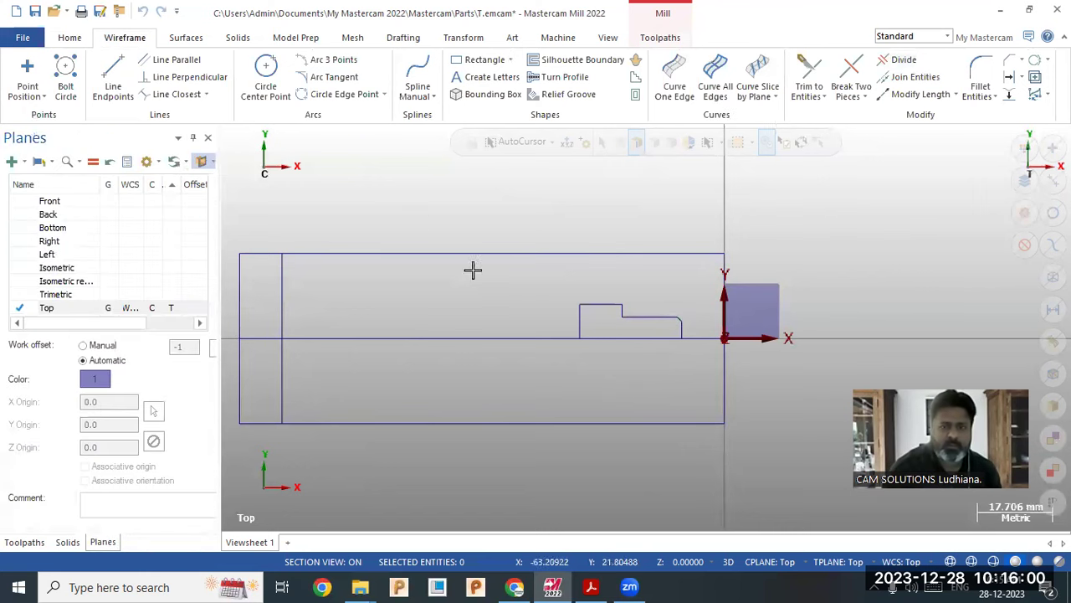
Step: Check the tip radius on the PDF drawing and offset a copy of the handle-end vertical line 5 mm to the right
scroll(823, 411, up, 2)
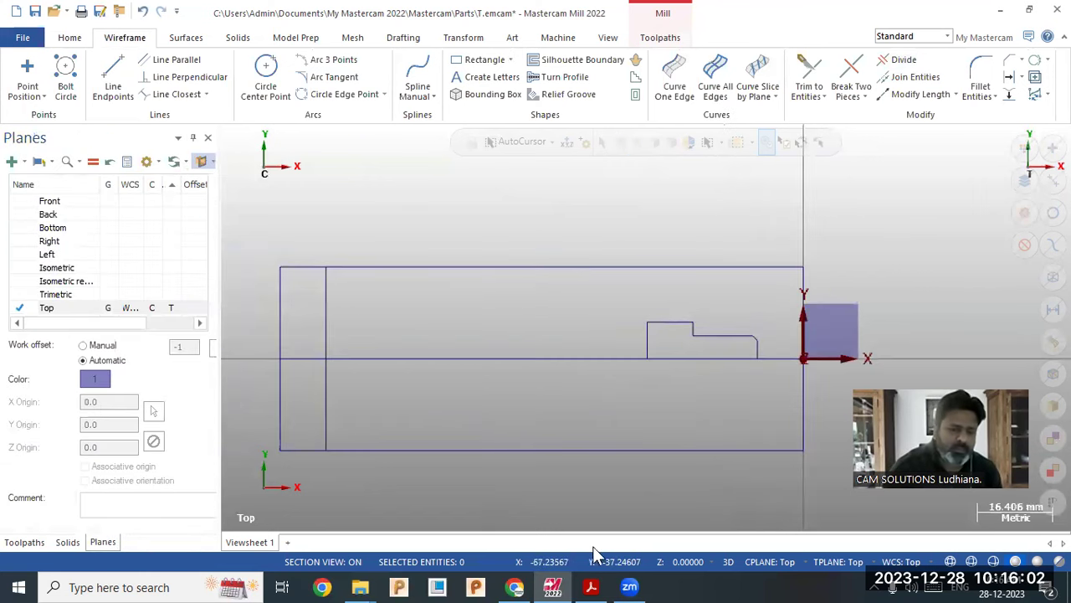
click(591, 587)
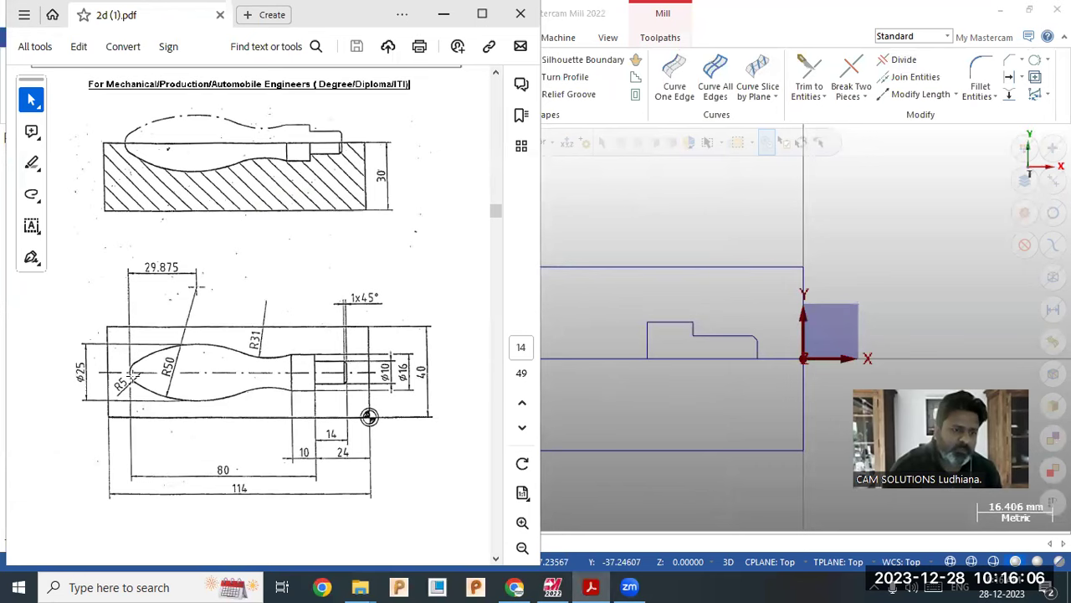
click(612, 294)
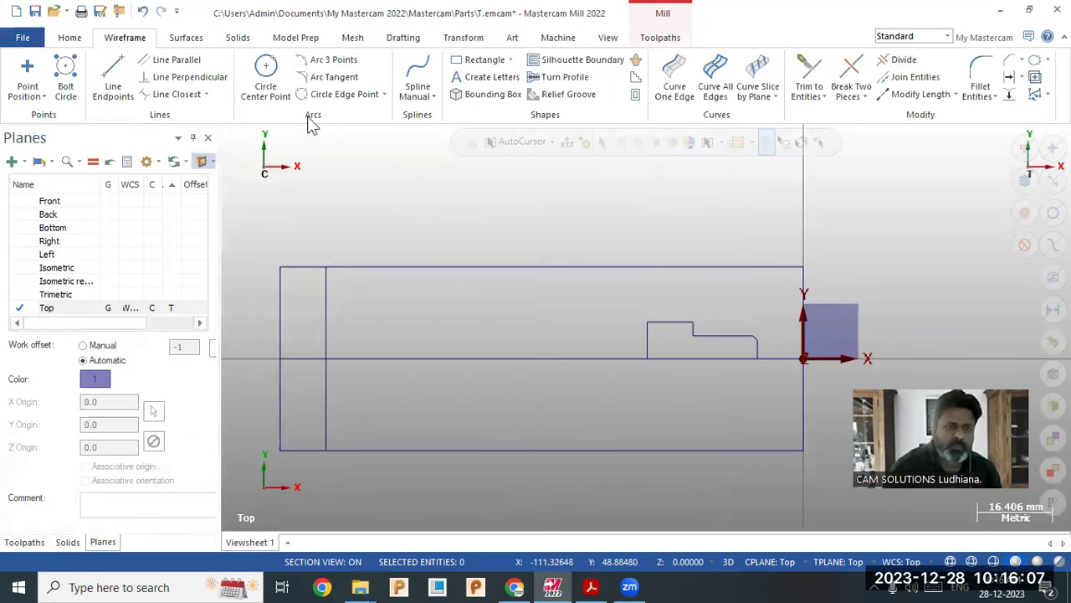
click(1010, 77)
text(5)
click(328, 390)
click(366, 390)
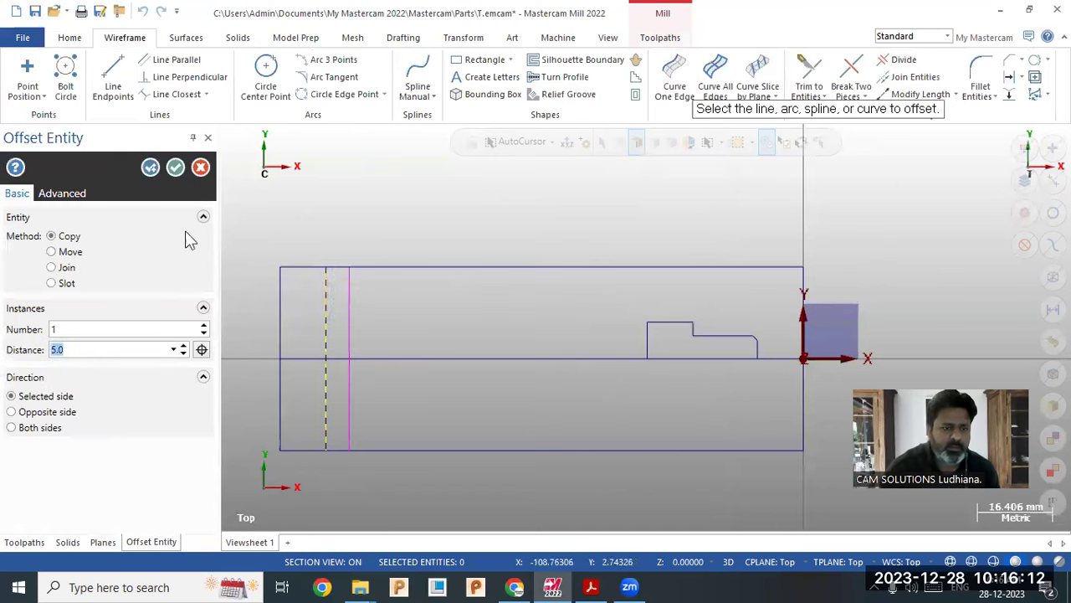
click(175, 168)
Step: Draw a 5 mm radius circle centered where the new offset line crosses the centerline, and delete that offset line
click(266, 70)
click(349, 359)
click(327, 359)
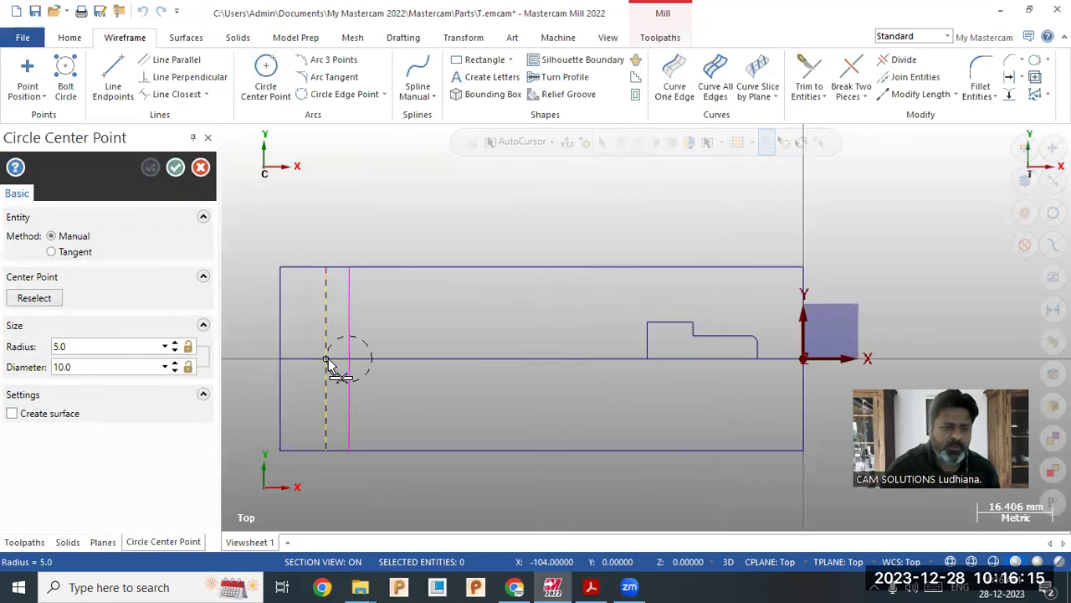
click(175, 167)
click(347, 416)
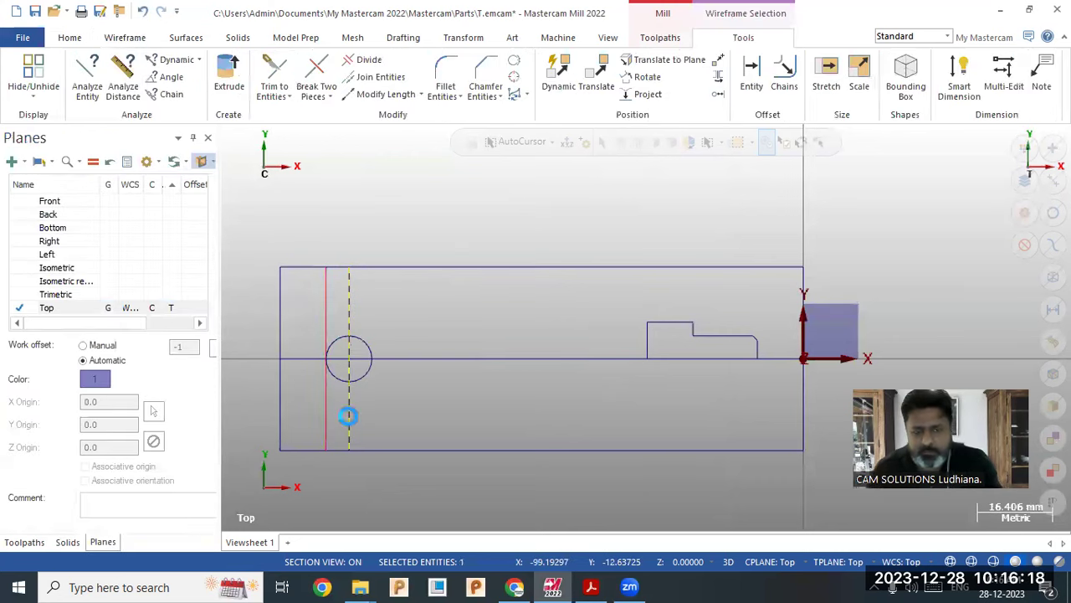
key(Delete)
Step: Trim away the circle's lower half and the part of the handle-end vertical line below the centerline
click(902, 59)
click(338, 396)
click(326, 419)
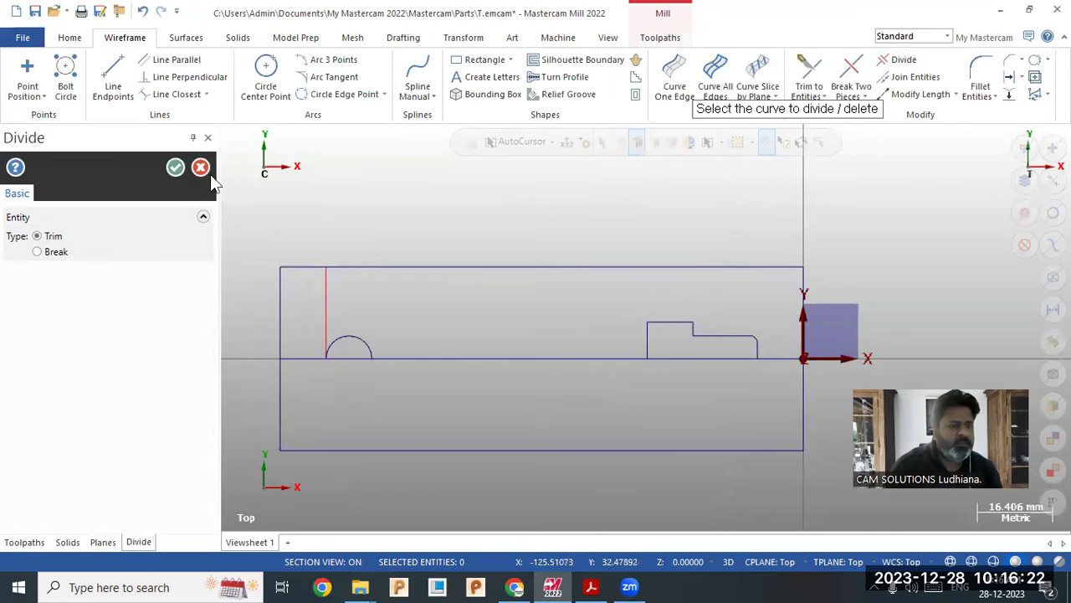
click(175, 168)
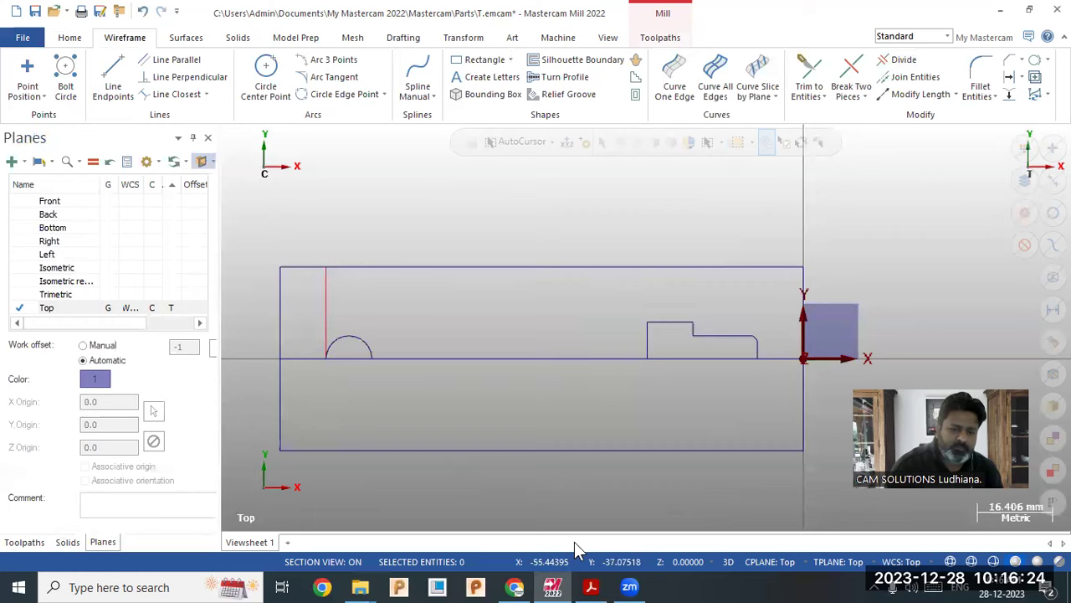
Step: Check the 25 mm handle diameter on the PDF drawing and offset a copy of the horizontal centerline 12.5 mm upward
click(591, 587)
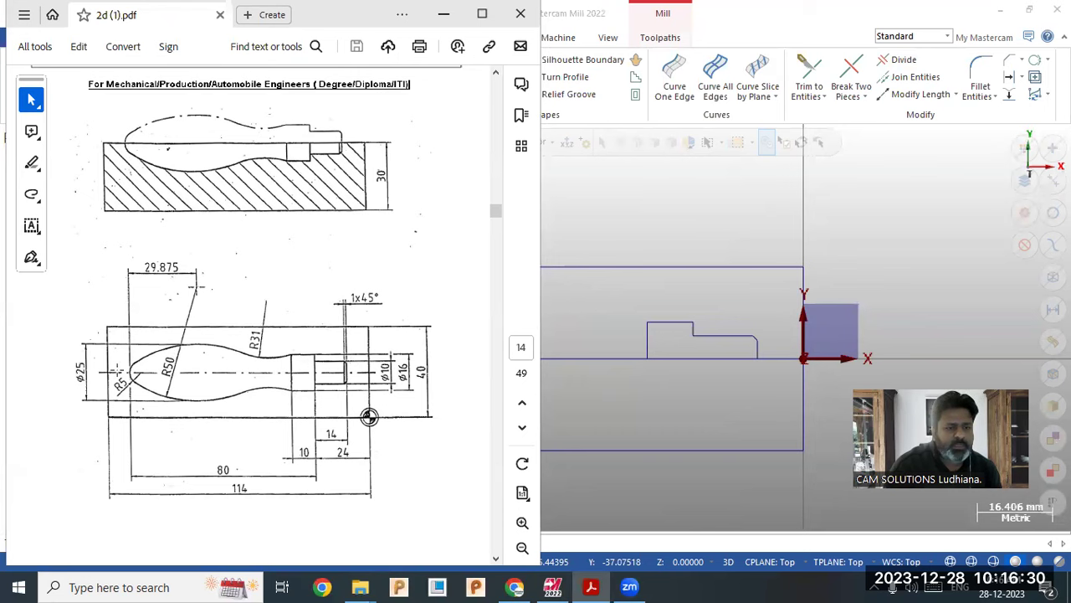
click(918, 134)
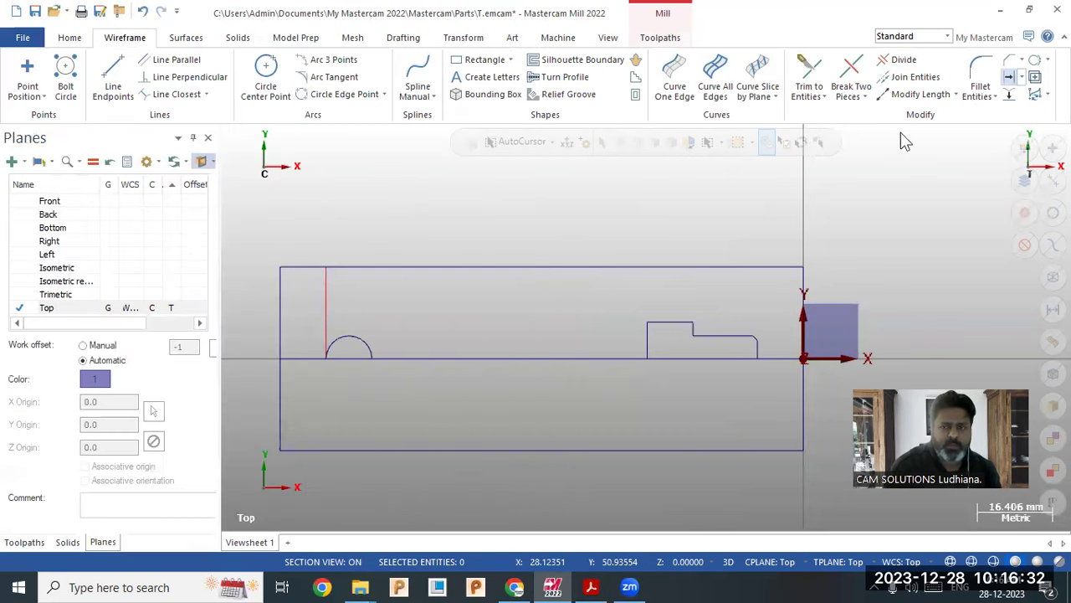
text(12)
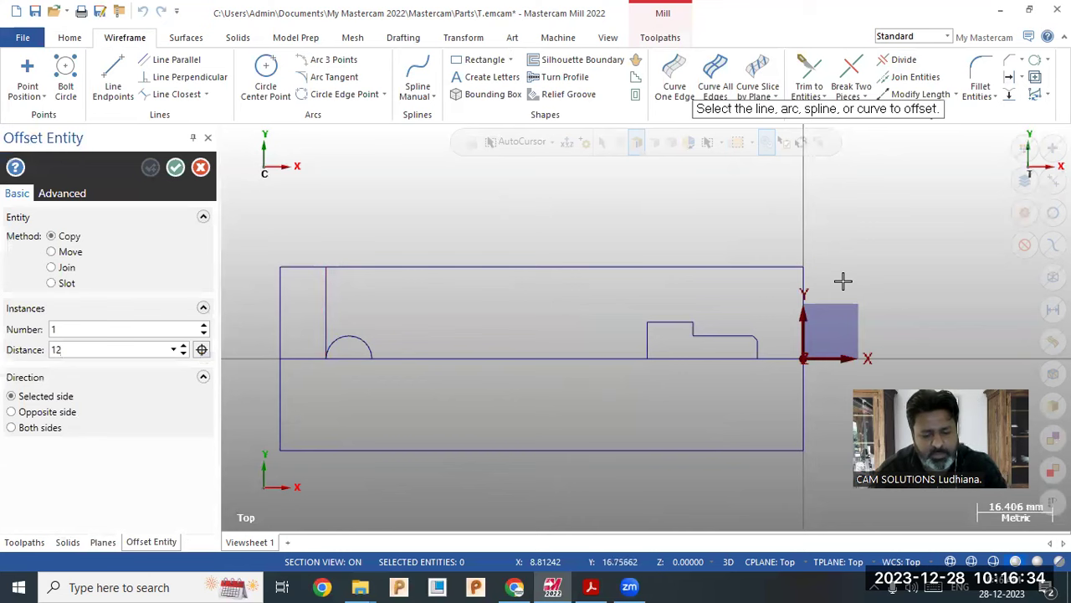
text(.5)
key(Return)
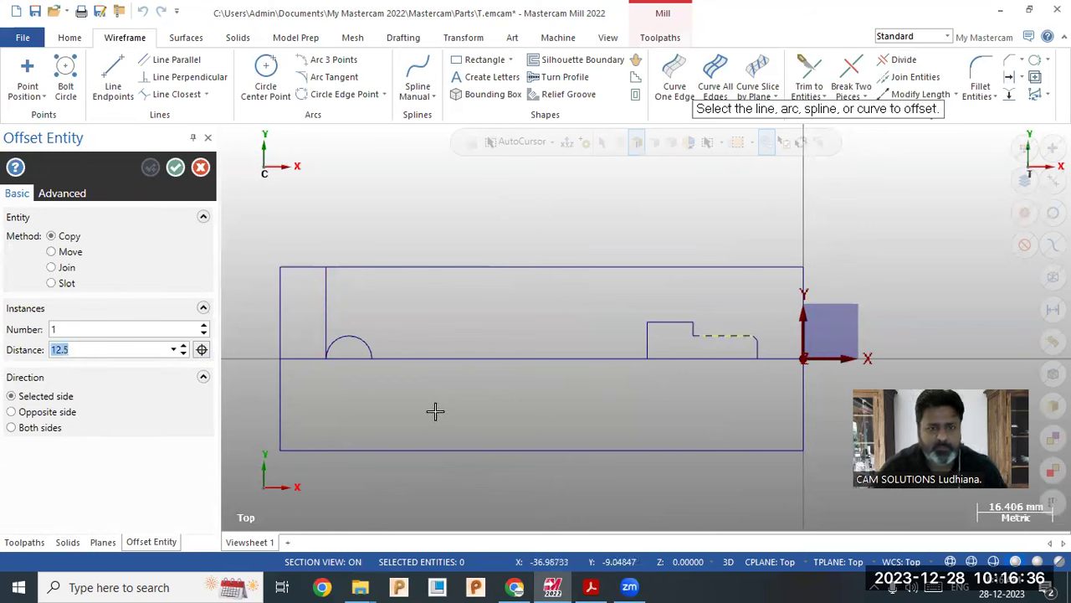
click(605, 362)
click(583, 304)
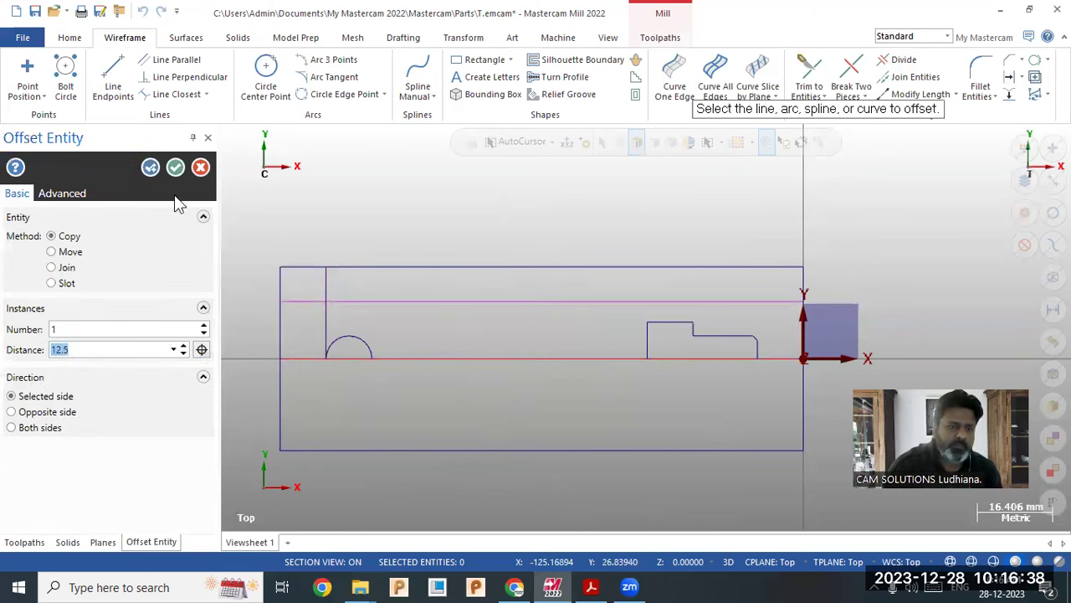
click(174, 168)
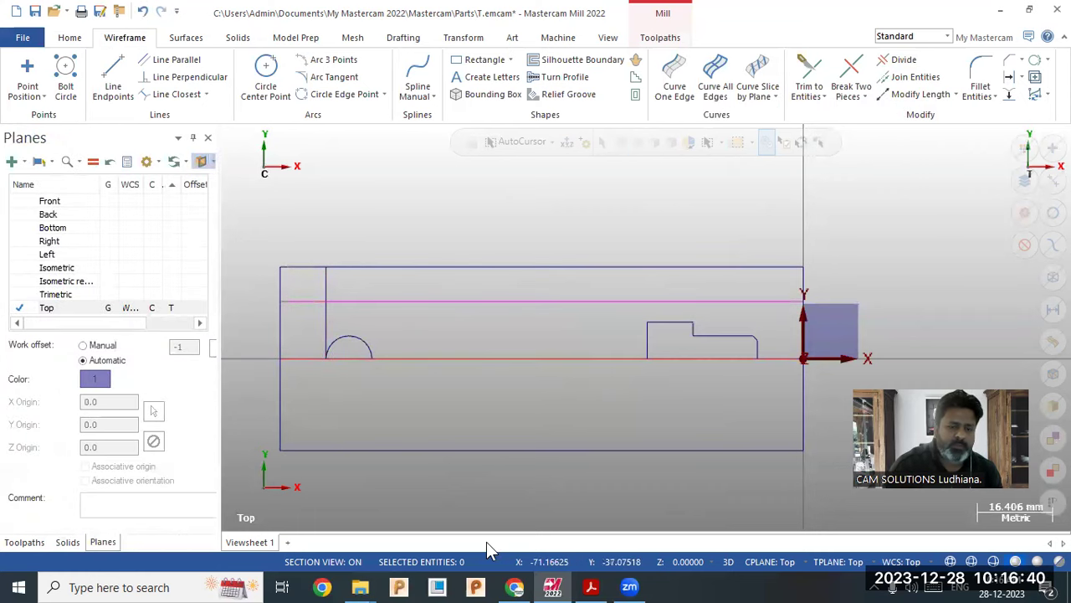
Step: Check the handle radius on the PDF drawing and draw a 50 mm radius arc tangent to the tip arc and the 12.5 mm offset line
click(335, 78)
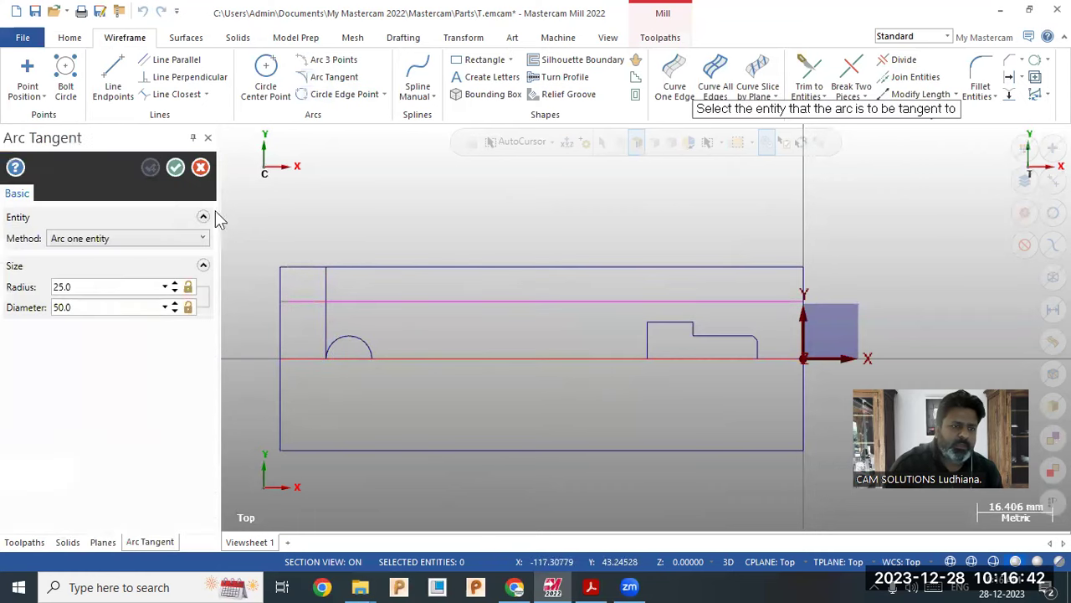
click(145, 239)
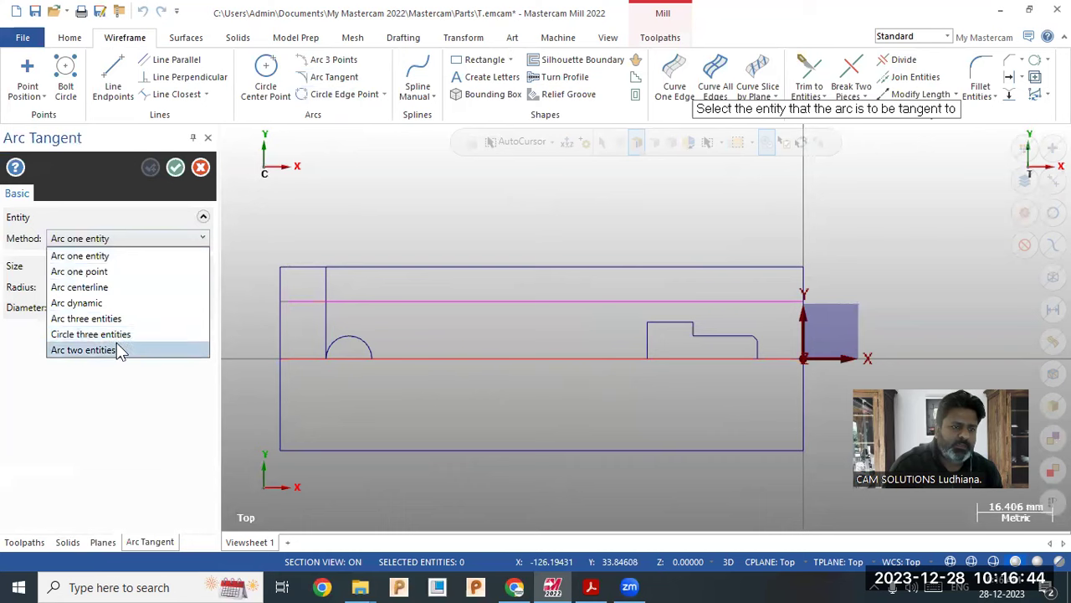
click(116, 345)
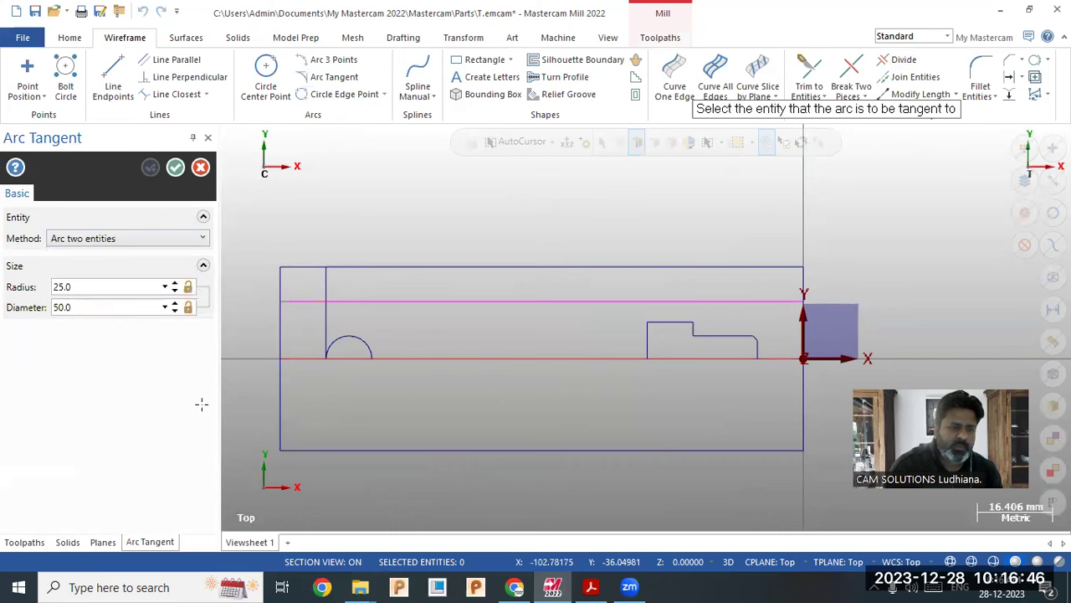
key(alt+Tab)
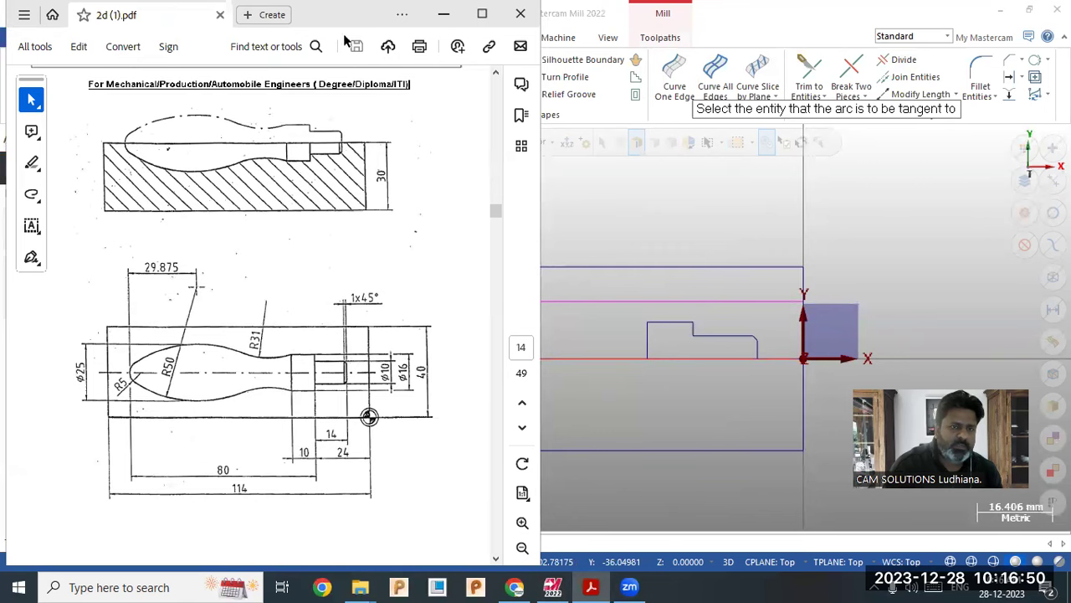
click(444, 15)
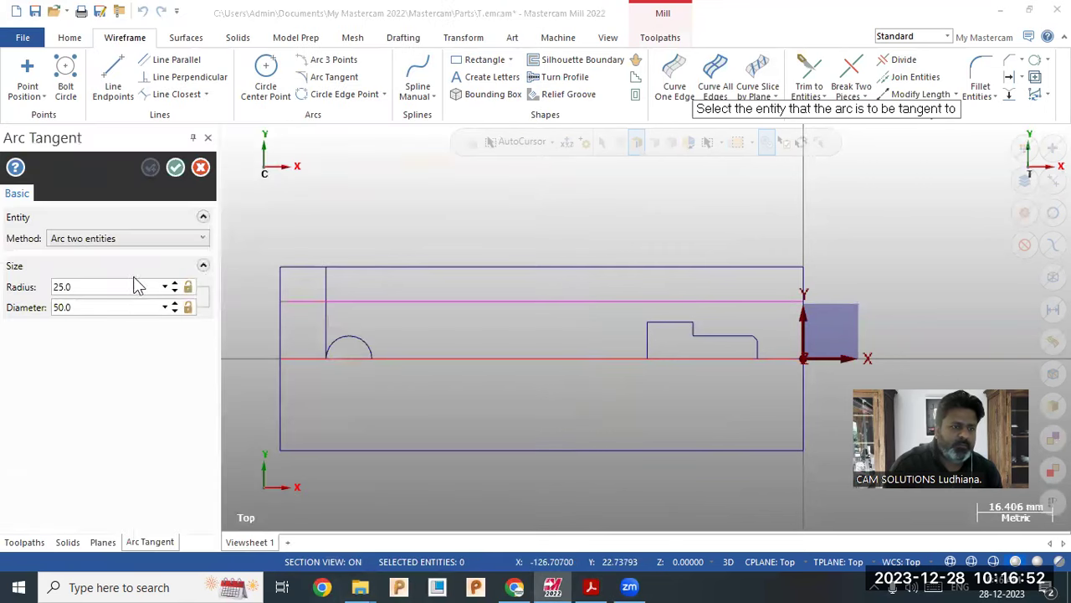
click(100, 285)
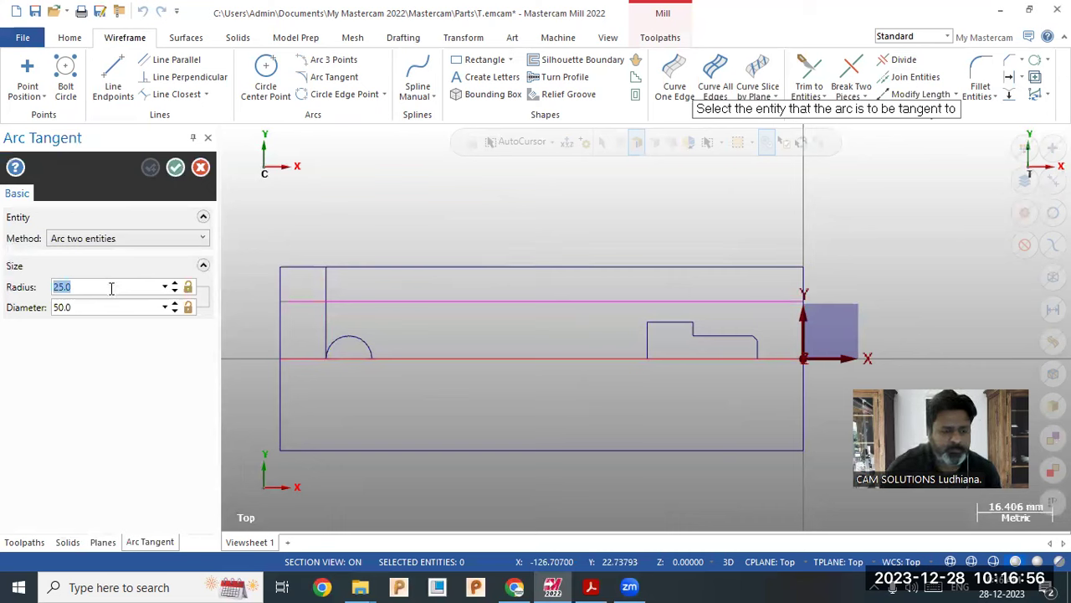
text(50)
key(Return)
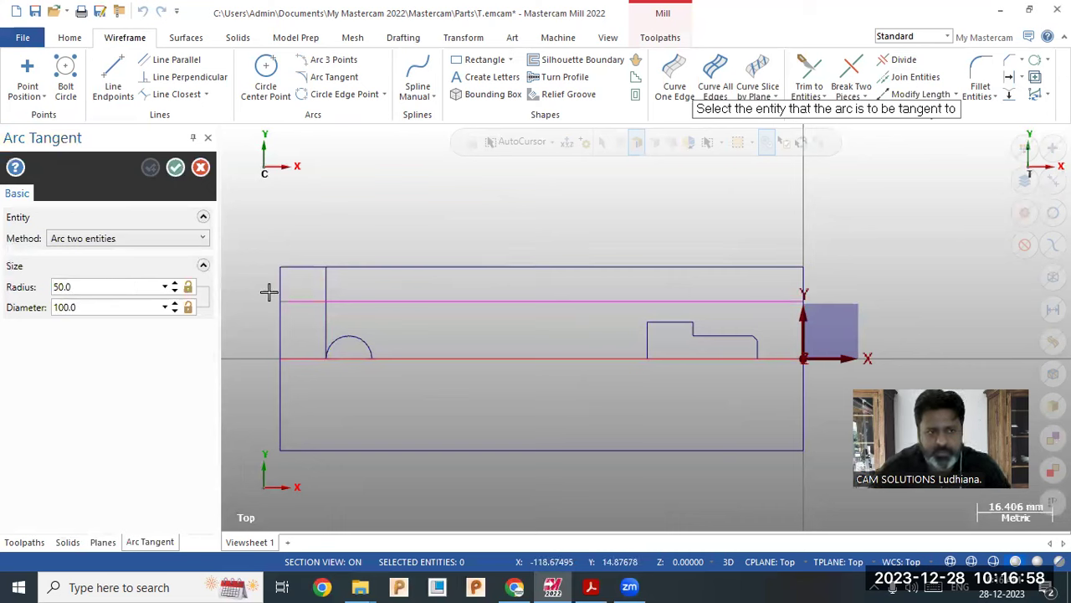
click(337, 331)
click(475, 298)
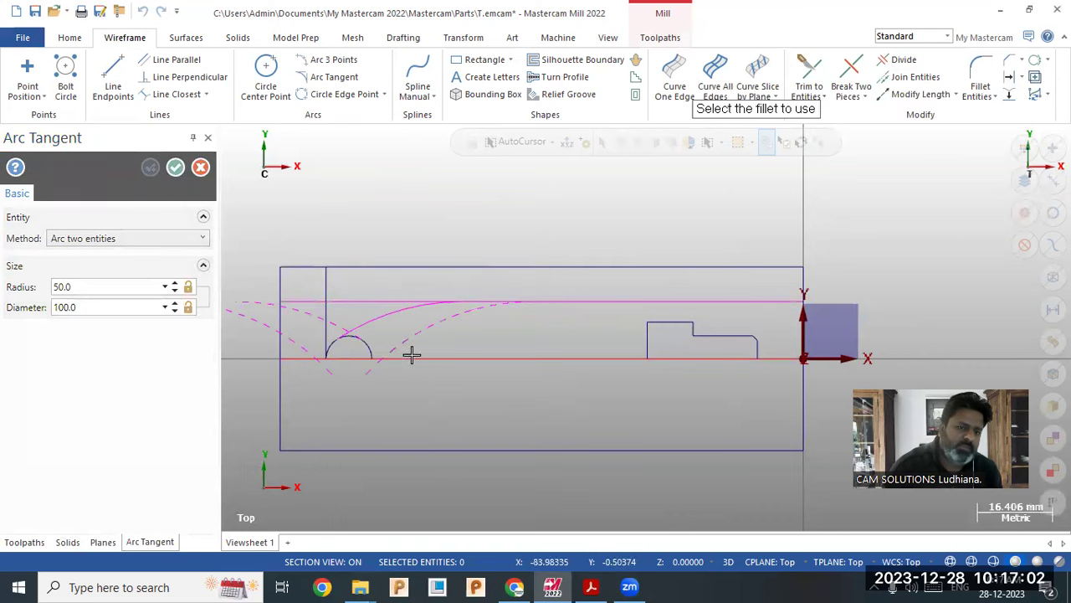
click(377, 320)
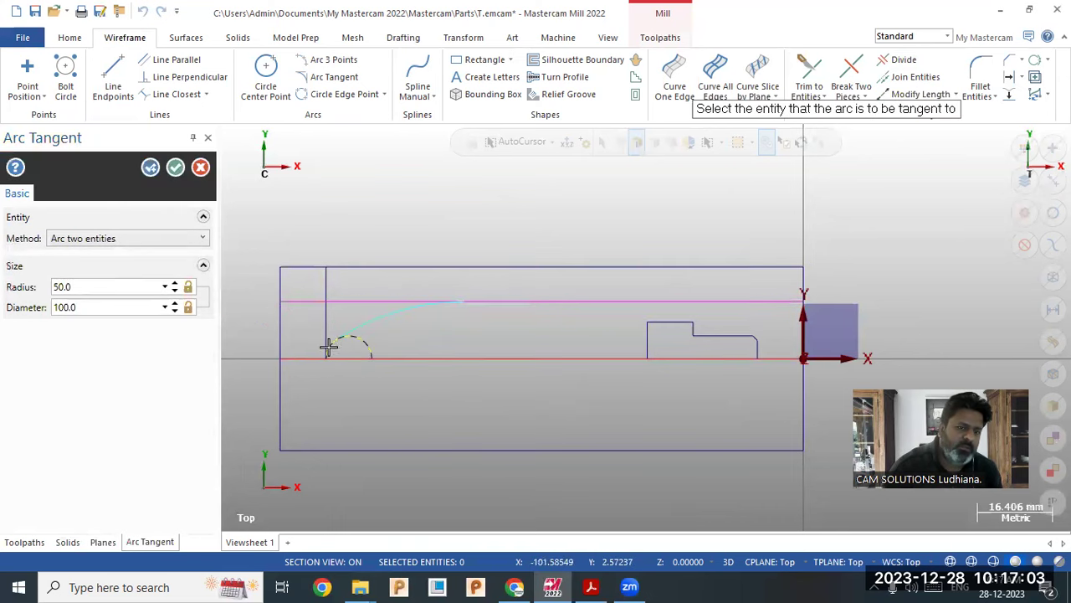
click(175, 167)
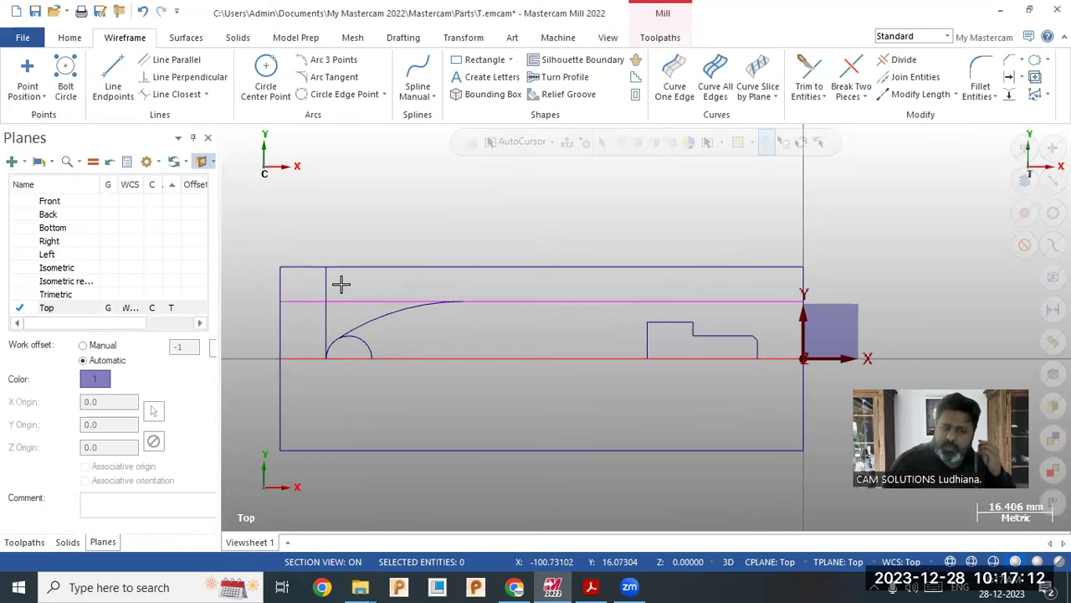
Step: Delete the 12.5 mm offset line and convert the 50 mm radius tangent arc into a full circle
click(384, 301)
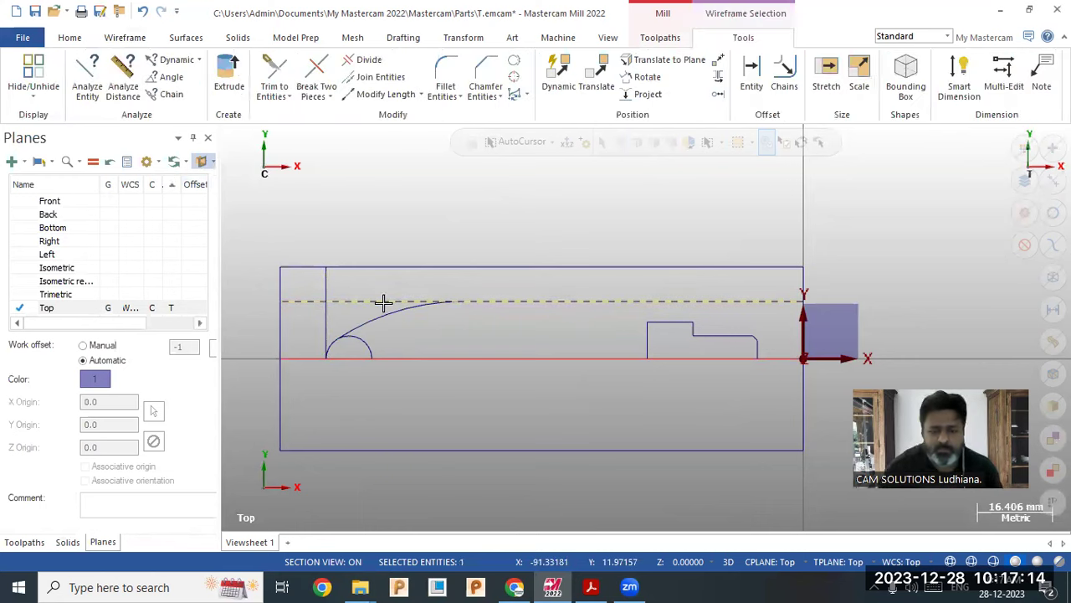
key(Delete)
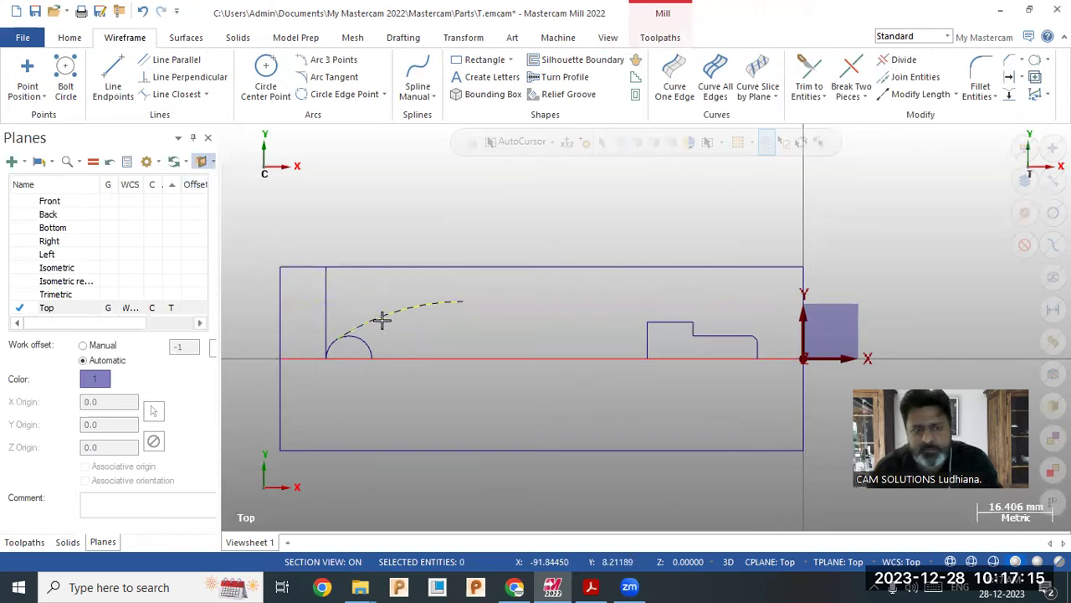
click(1035, 71)
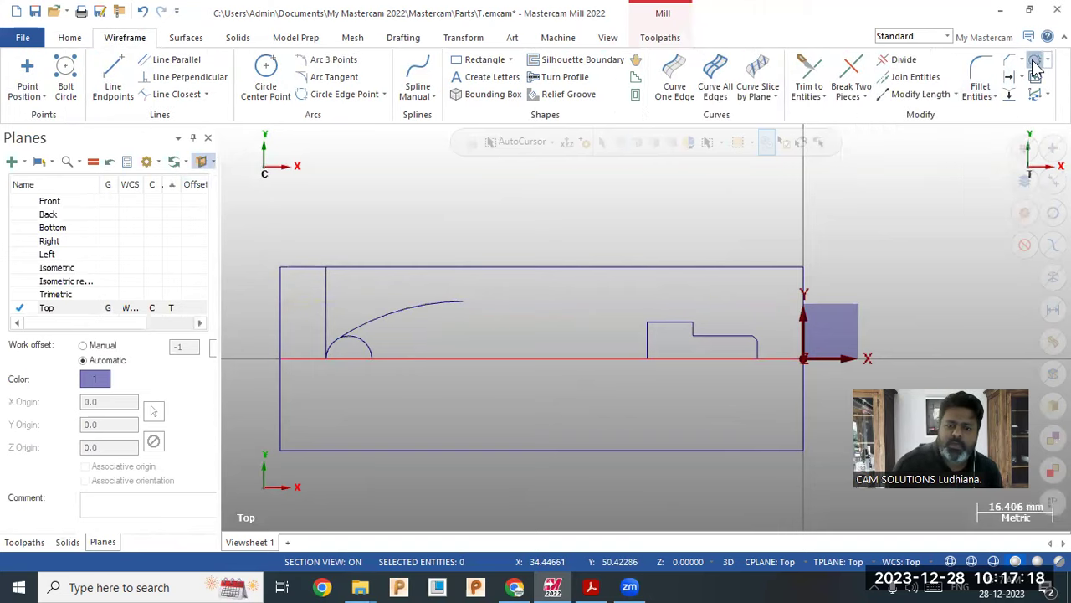
click(447, 301)
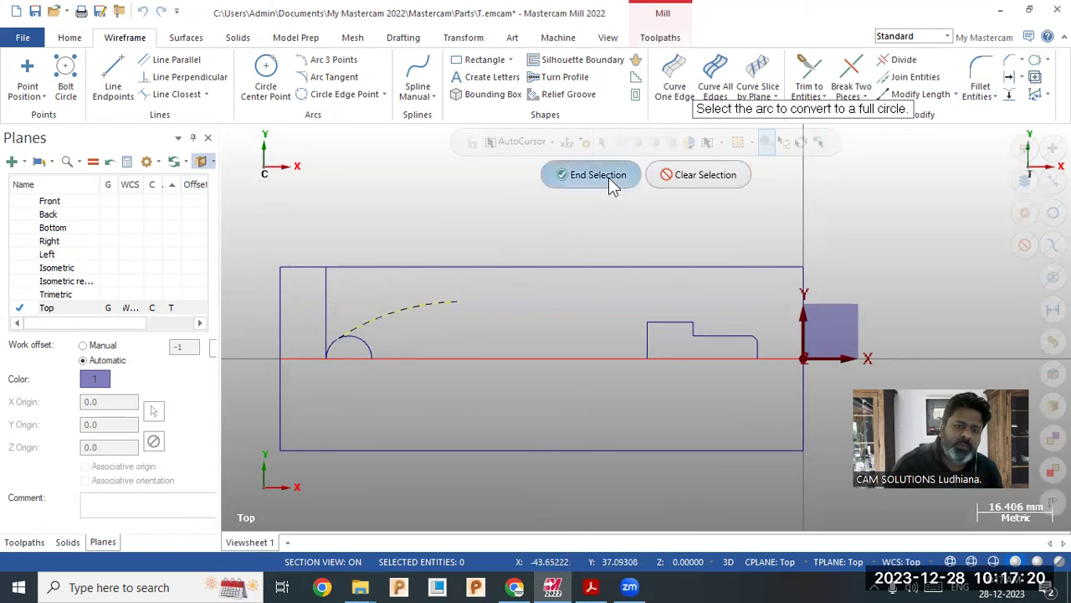
click(596, 176)
Step: Trim away the part of the tip arc inside the 50 mm radius circle and delete the handle-end vertical line
scroll(602, 210, down, 1)
scroll(569, 247, down, 3)
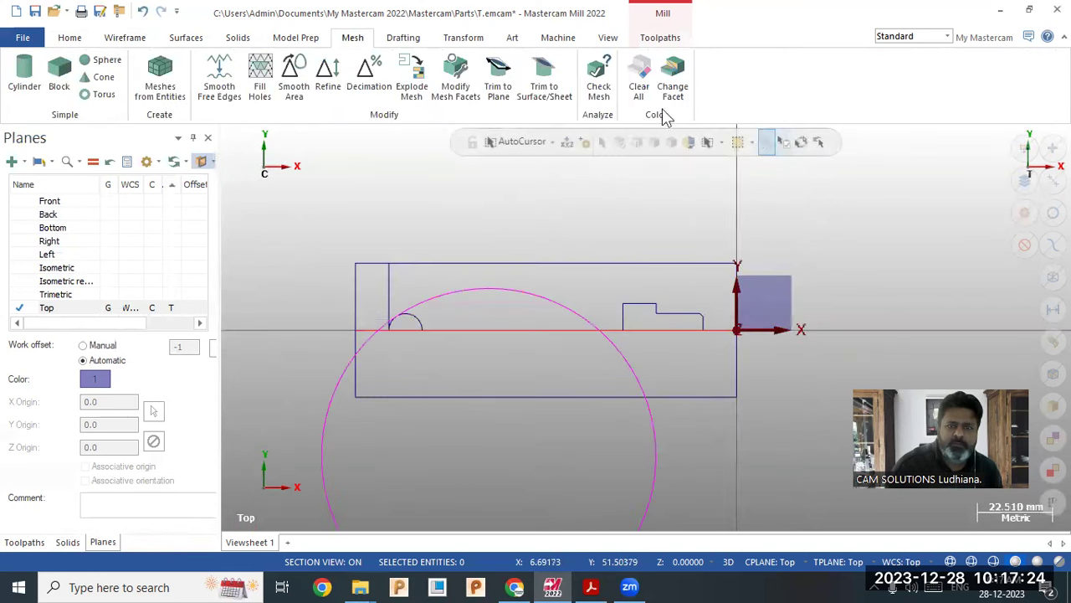
click(125, 38)
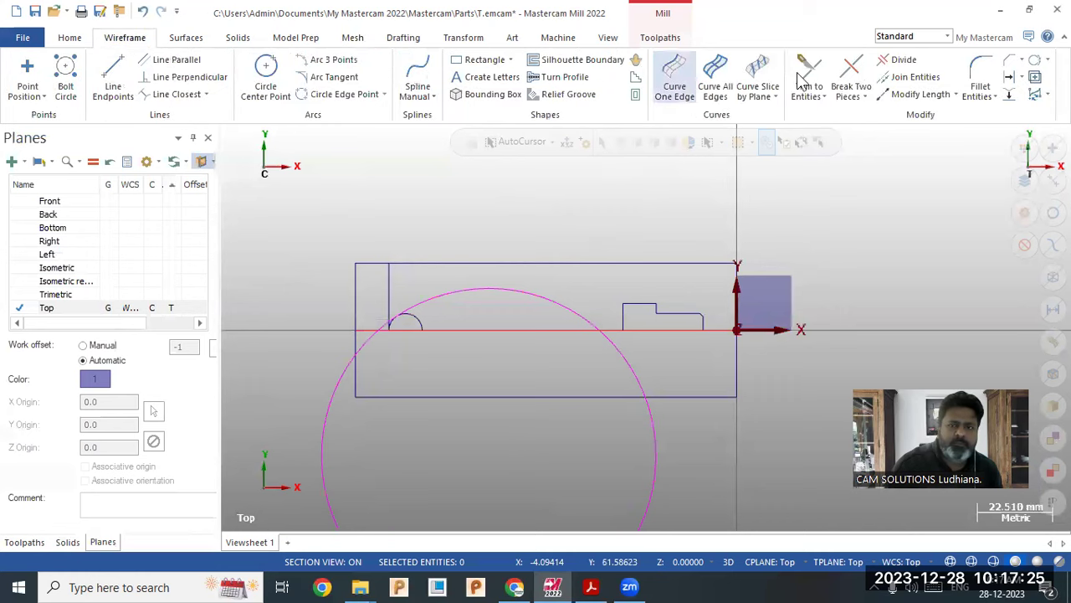
click(901, 59)
click(416, 318)
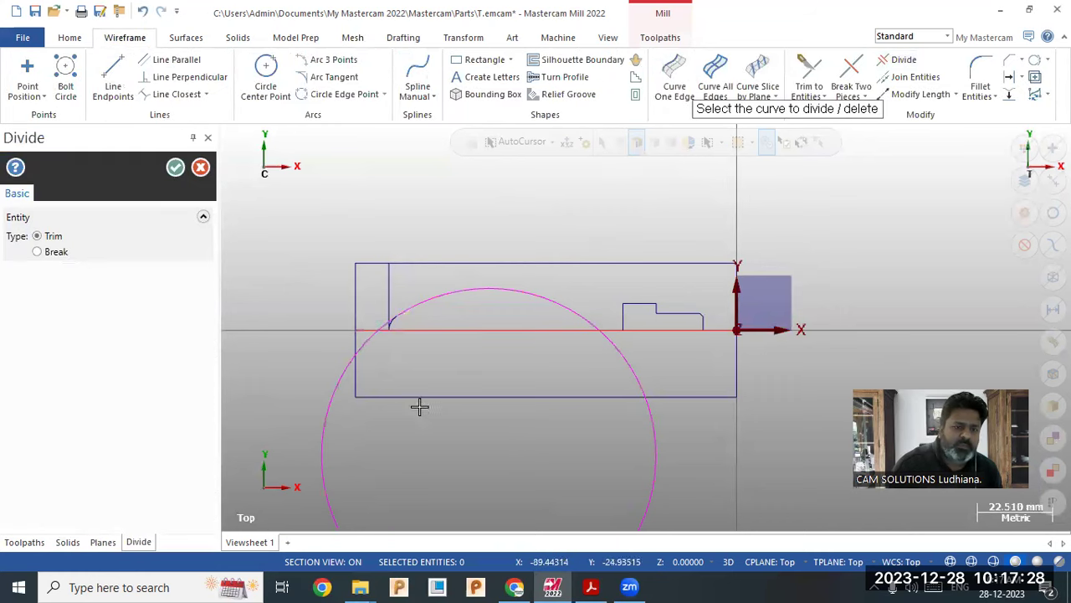
key(Escape)
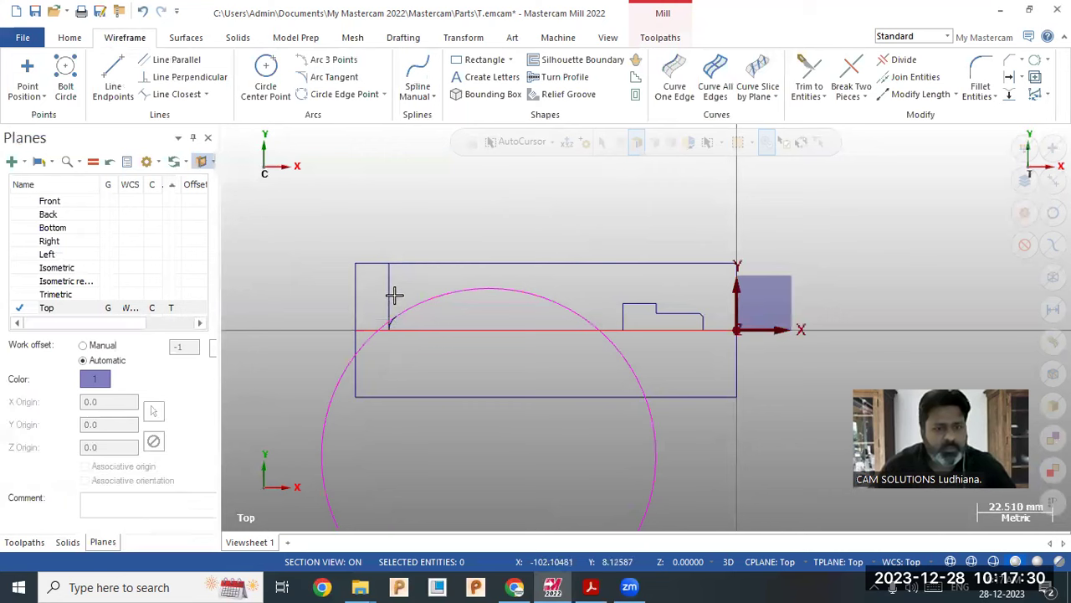
click(389, 294)
key(Delete)
Step: Check the neck radius on the PDF drawing and offset a copy of the 50 mm radius circle 31 mm outward
scroll(593, 328, up, 3)
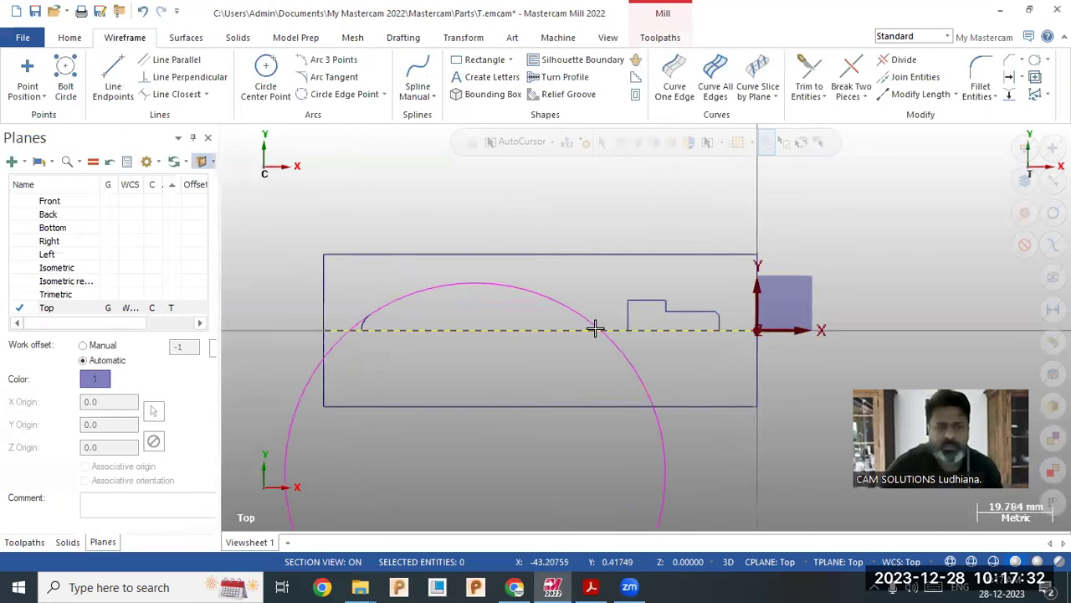
scroll(585, 418, down, 1)
click(594, 587)
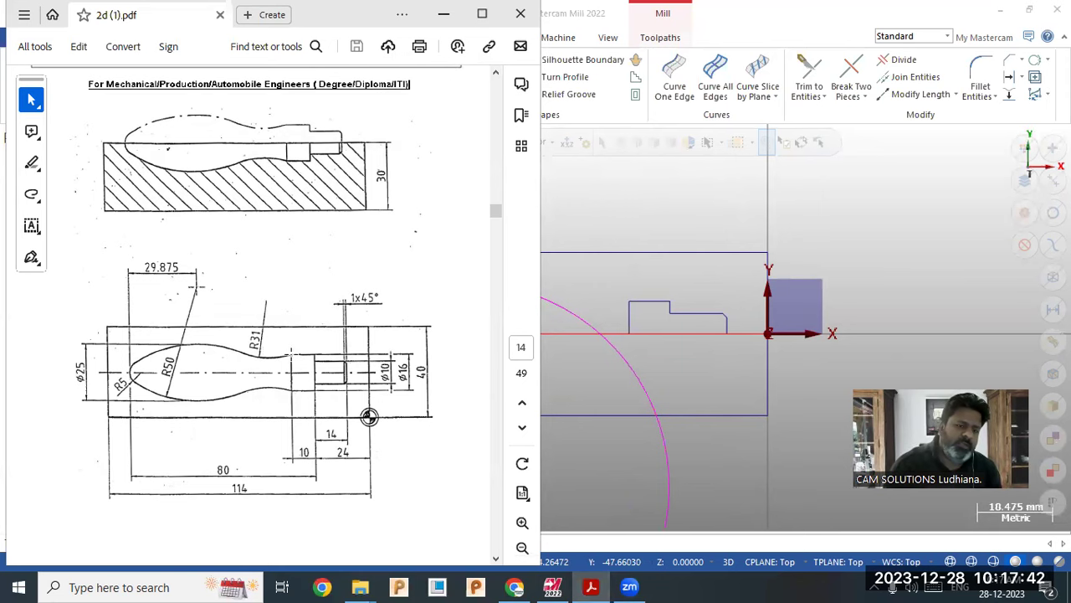
click(617, 277)
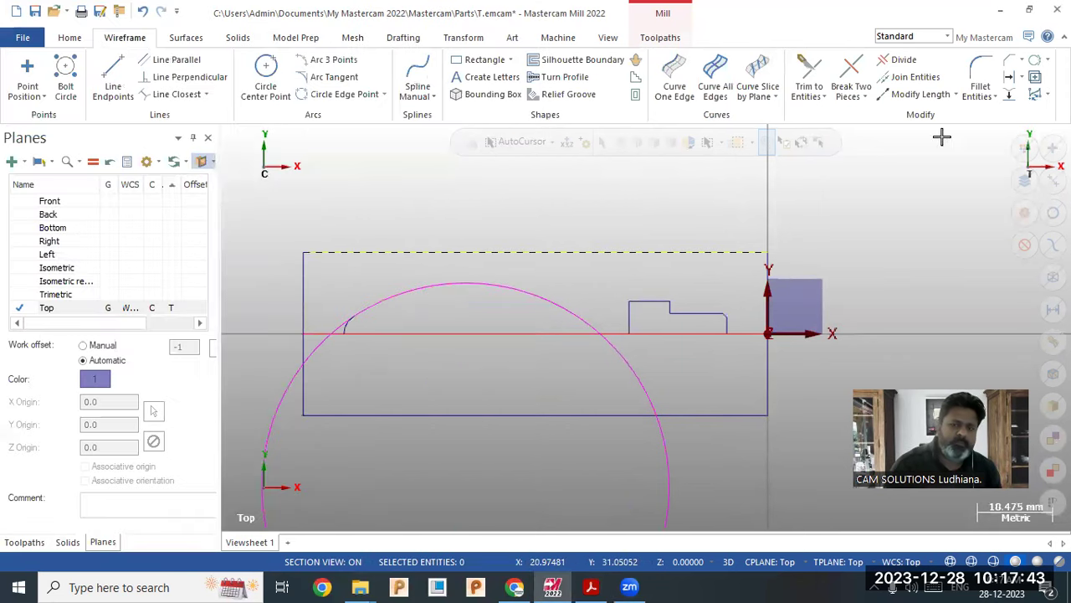
click(1015, 81)
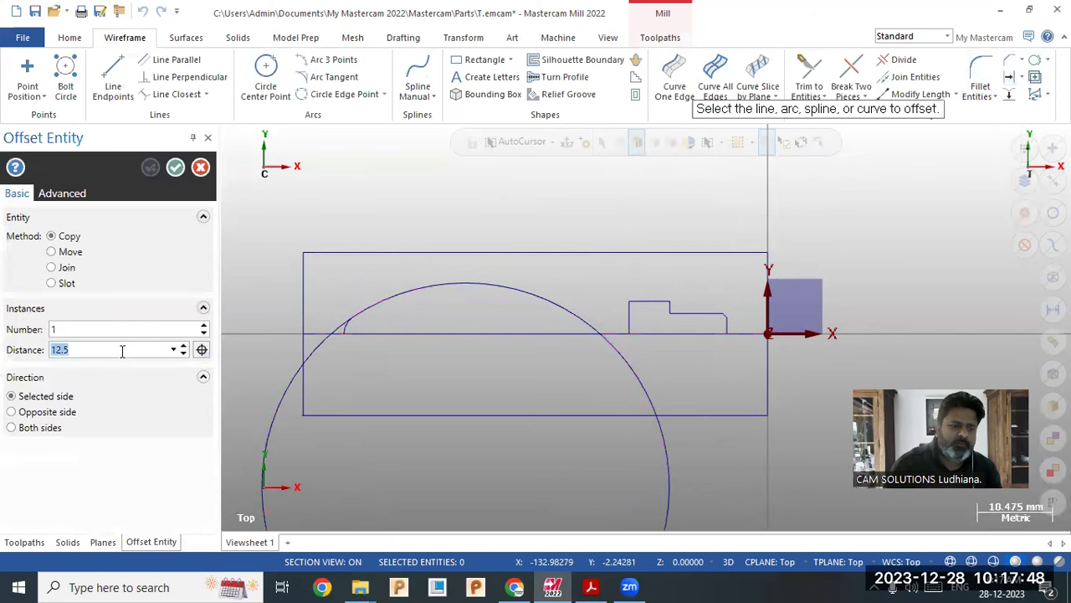
text(31)
key(Return)
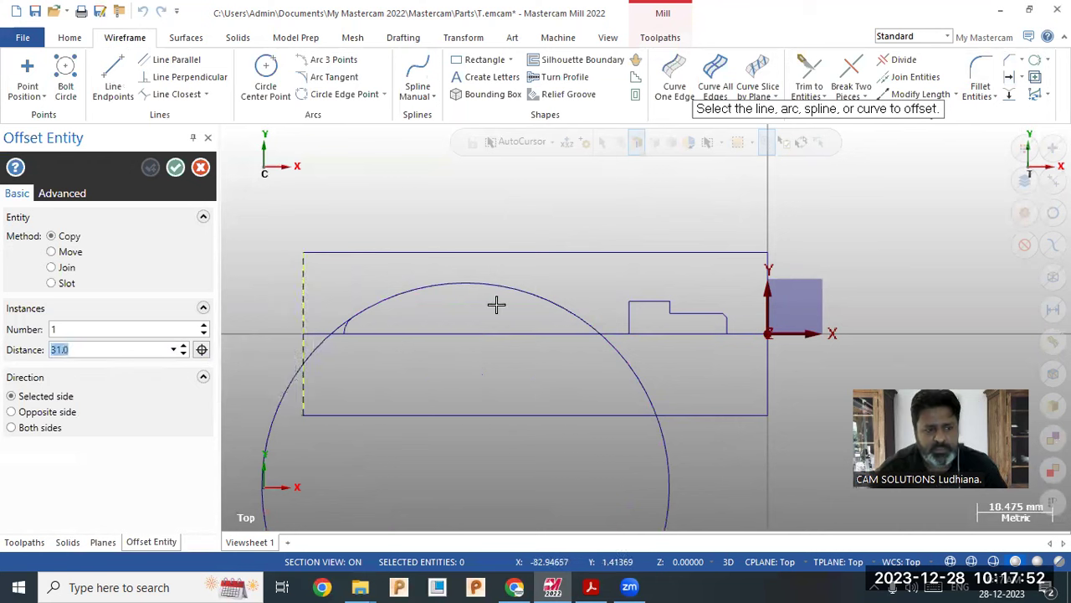
click(531, 287)
click(546, 261)
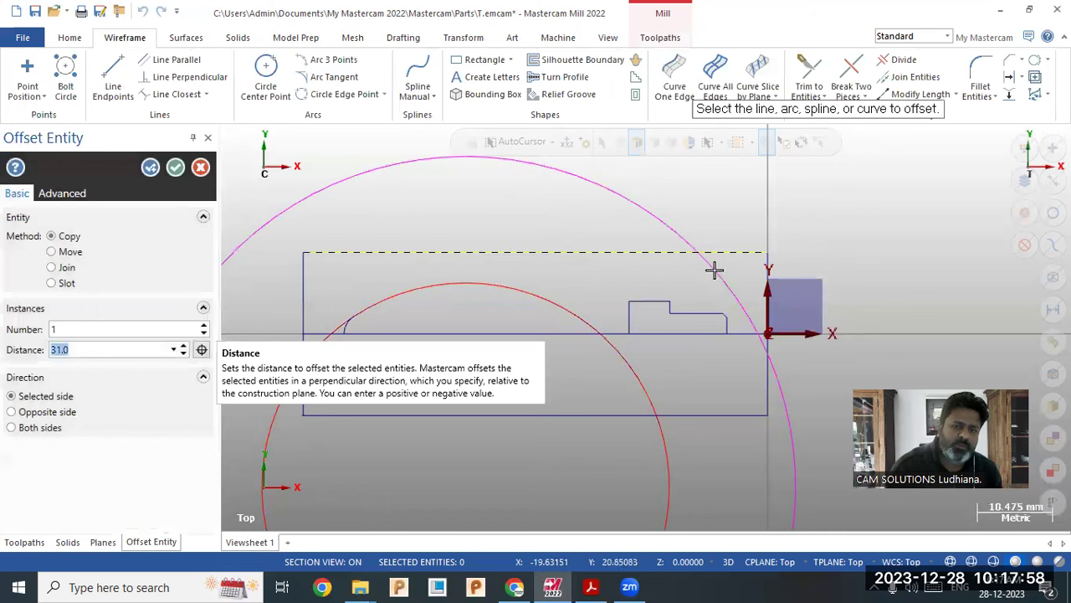
click(175, 167)
Step: Draw a 31 mm radius circle centered on the upper left corner of the stepped shank profile
click(265, 79)
click(630, 302)
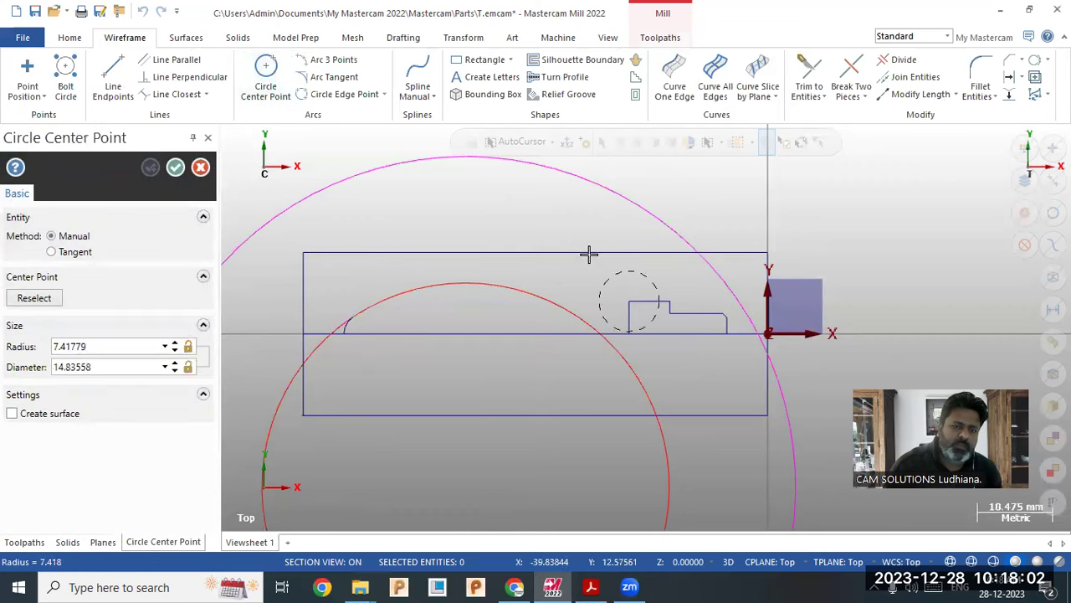
click(568, 212)
click(119, 351)
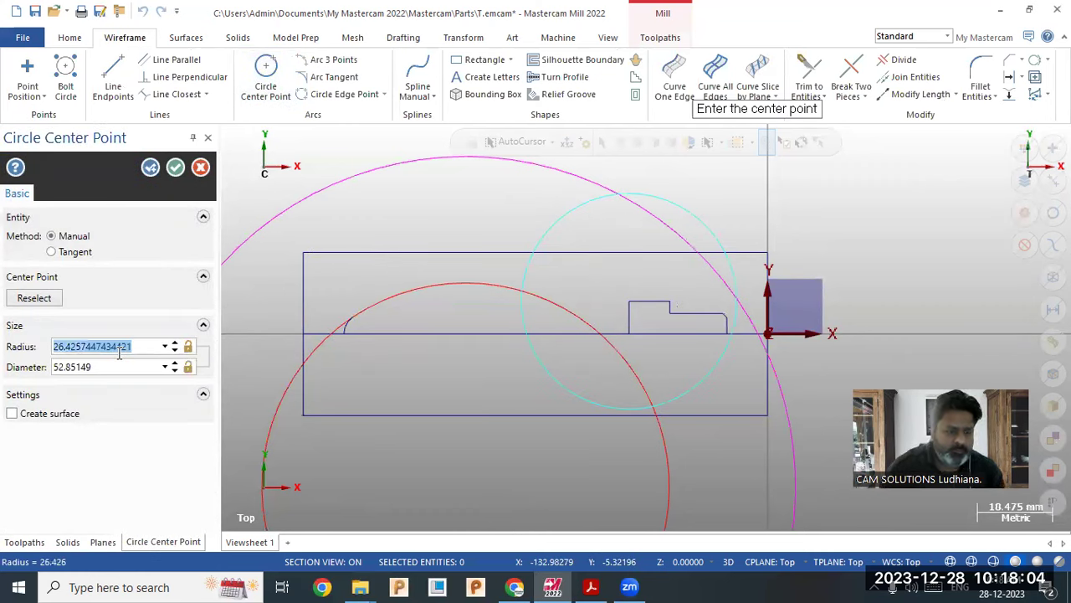
text(31)
key(Return)
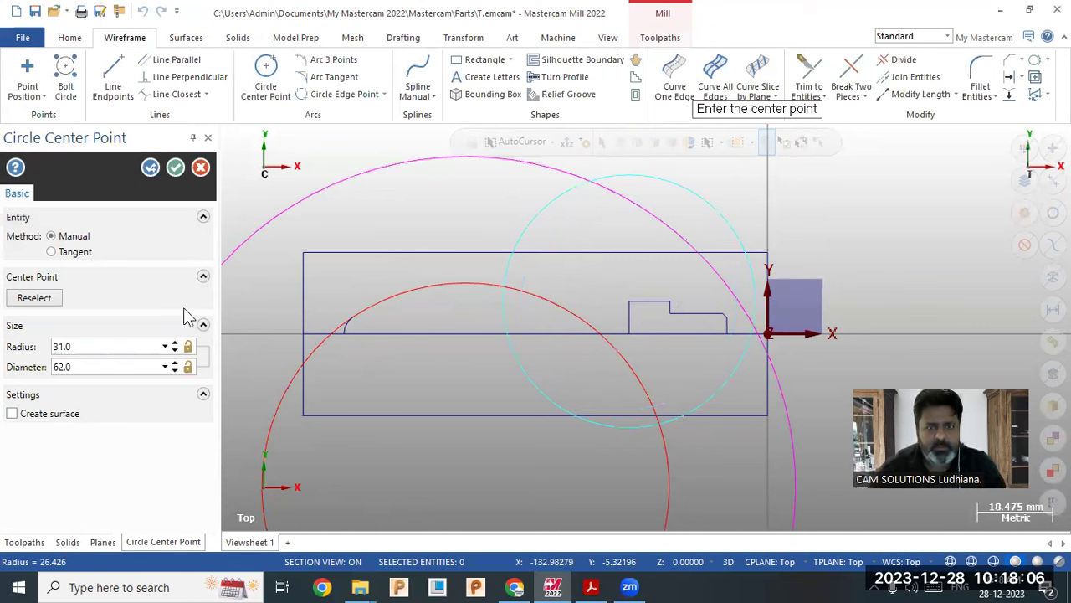
click(175, 167)
Step: Draw a 31 mm radius circle centered on the upper intersection of the offset circle and the shank-corner circle
click(265, 90)
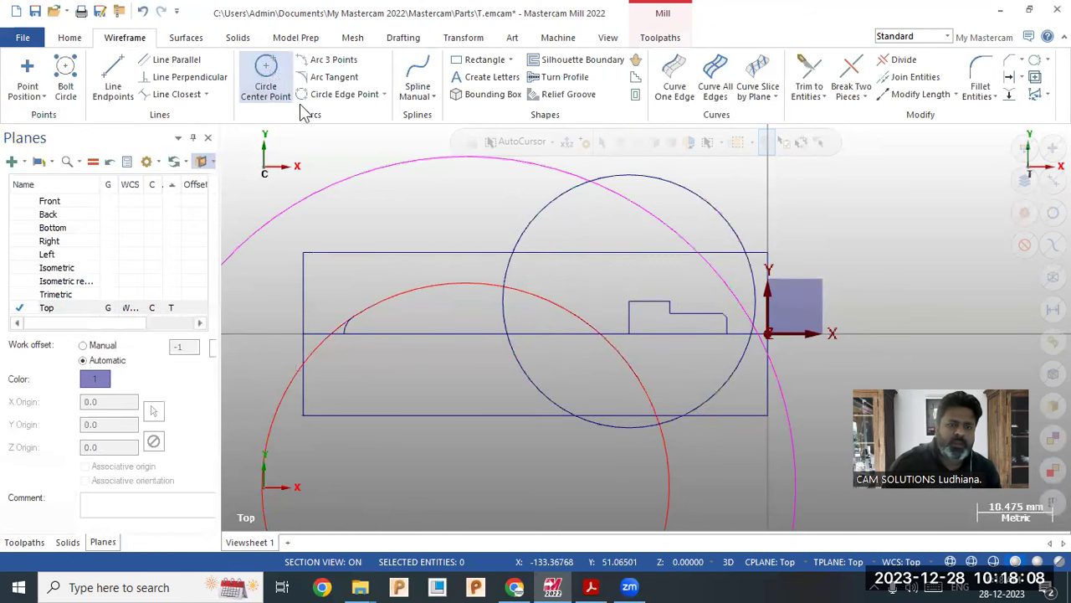
click(591, 183)
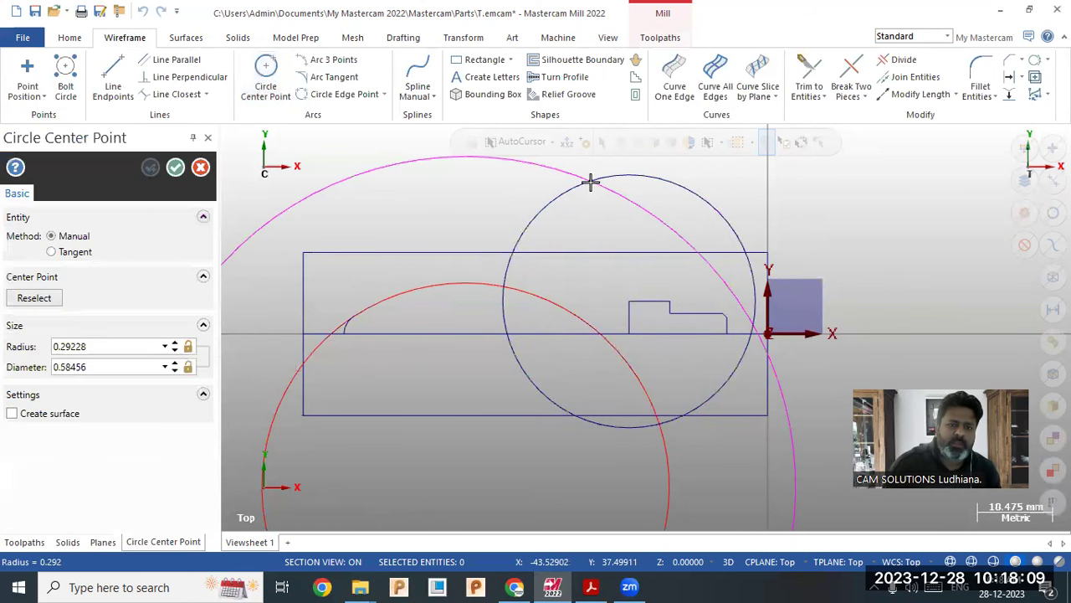
click(628, 301)
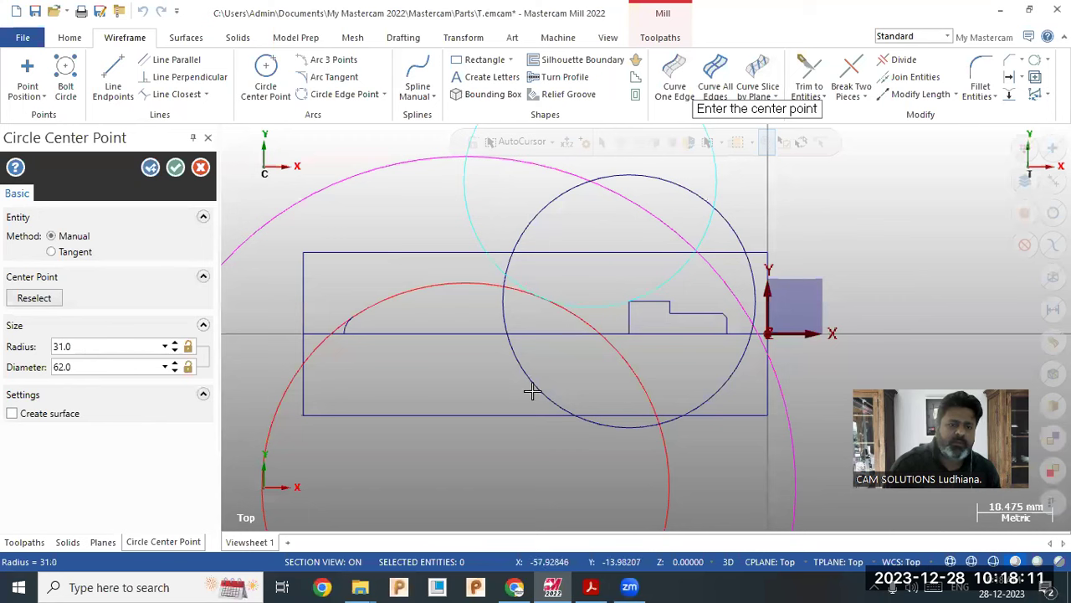
click(176, 168)
scroll(606, 442, down, 2)
scroll(606, 442, down, 1)
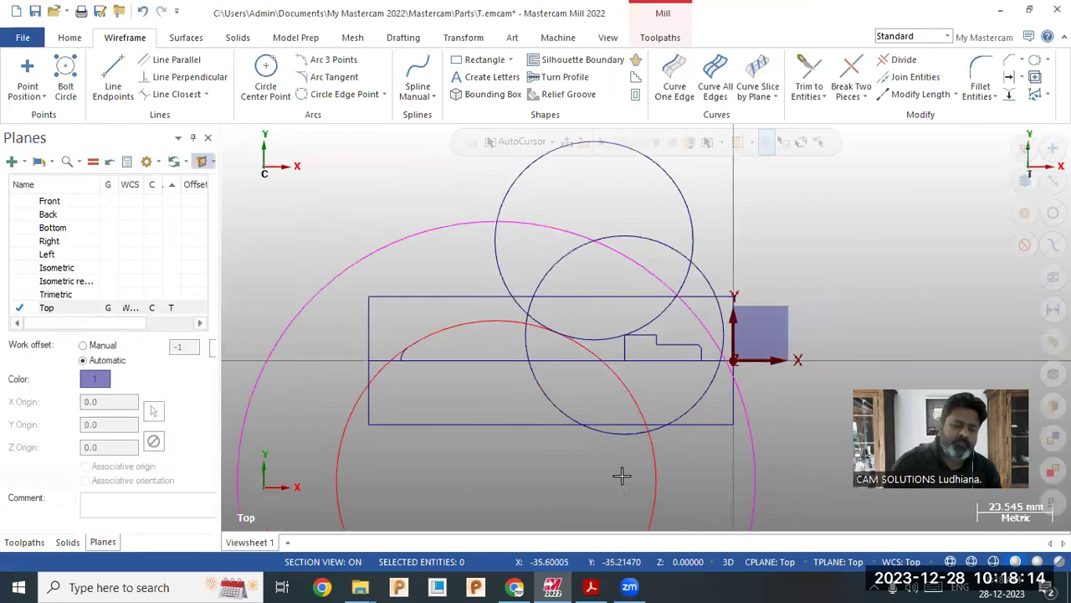
Step: Review the R31 neck arc on the PDF drawing, mark its construction circles freehand and clear the marks
click(591, 587)
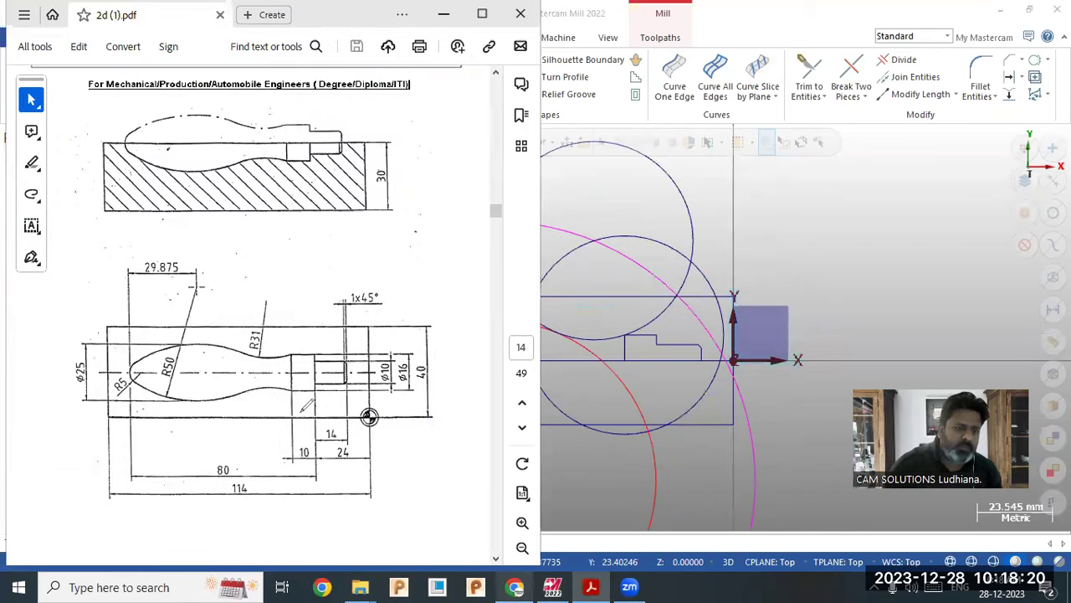
mouse_move(243, 354)
mouse_down()
mouse_move(245, 310)
mouse_move(288, 303)
mouse_move(302, 329)
mouse_move(290, 349)
mouse_move(217, 347)
mouse_move(275, 369)
mouse_up()
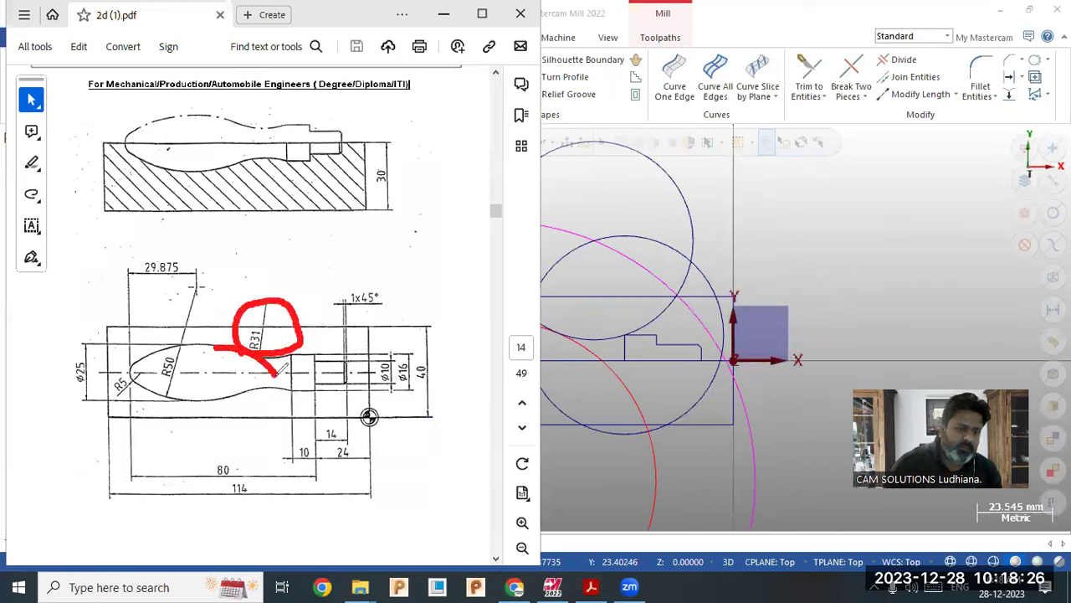
mouse_move(214, 314)
mouse_down()
mouse_move(236, 312)
mouse_move(300, 338)
mouse_up()
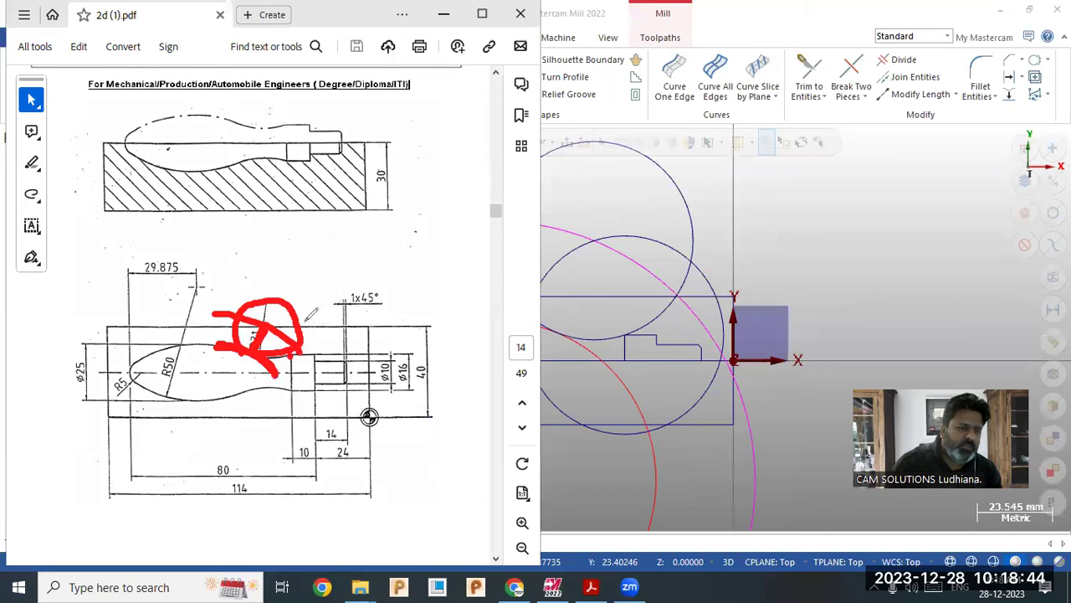
mouse_move(275, 375)
mouse_down()
mouse_move(323, 388)
mouse_move(333, 366)
mouse_move(317, 312)
mouse_up()
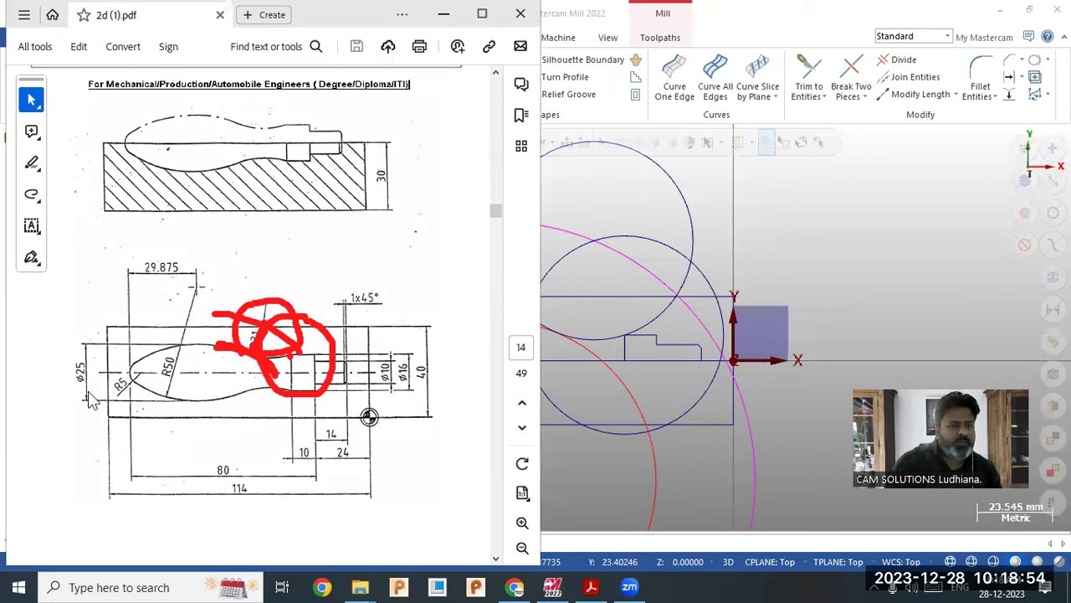
key(Escape)
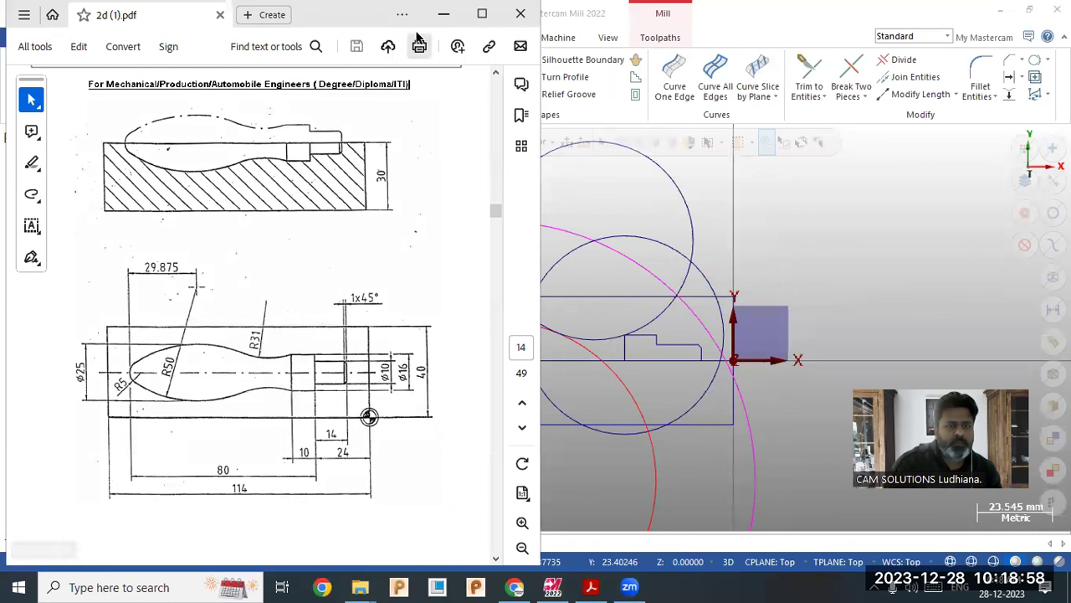
click(443, 15)
Step: Delete the large offset construction circle and the 31 mm radius circle centered on the shank corner
click(519, 220)
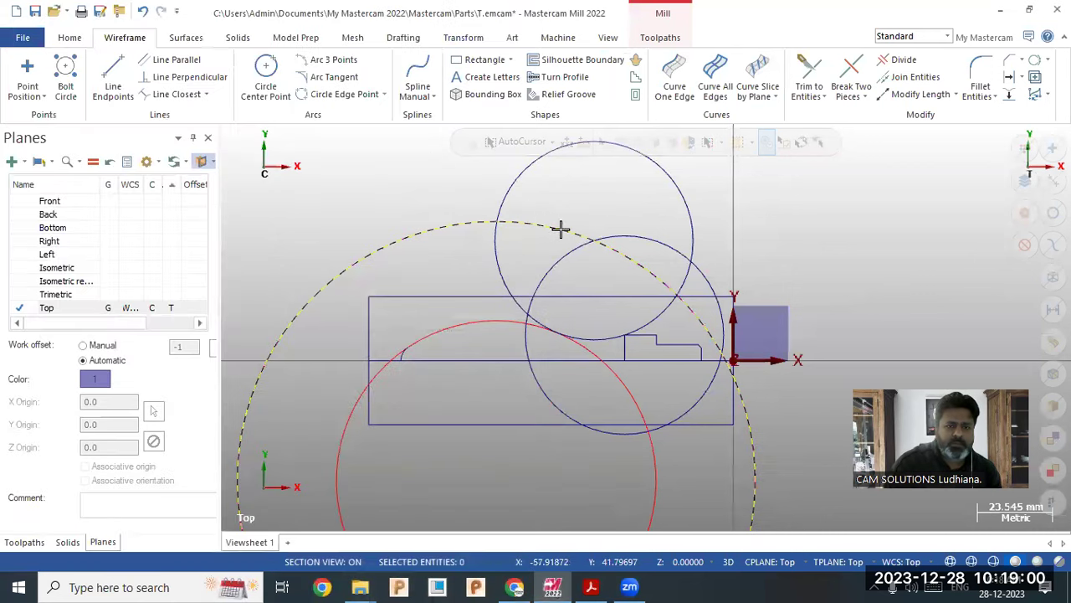
click(642, 243)
key(Delete)
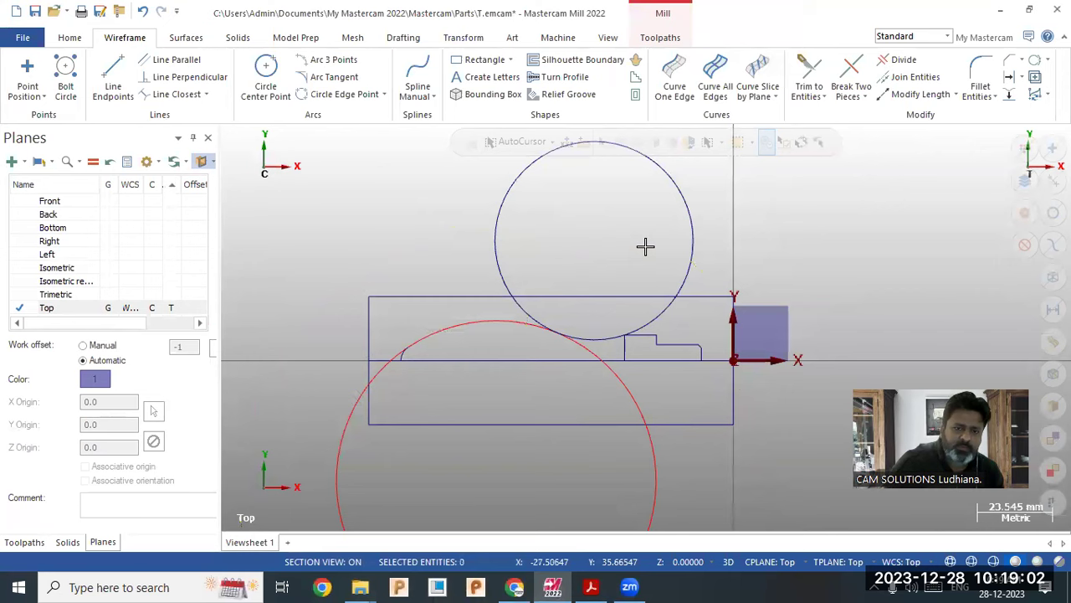
Step: Trim the 31 mm and 50 mm radius circles, the center line and the inner shank line down to a closed half-handle profile
click(903, 59)
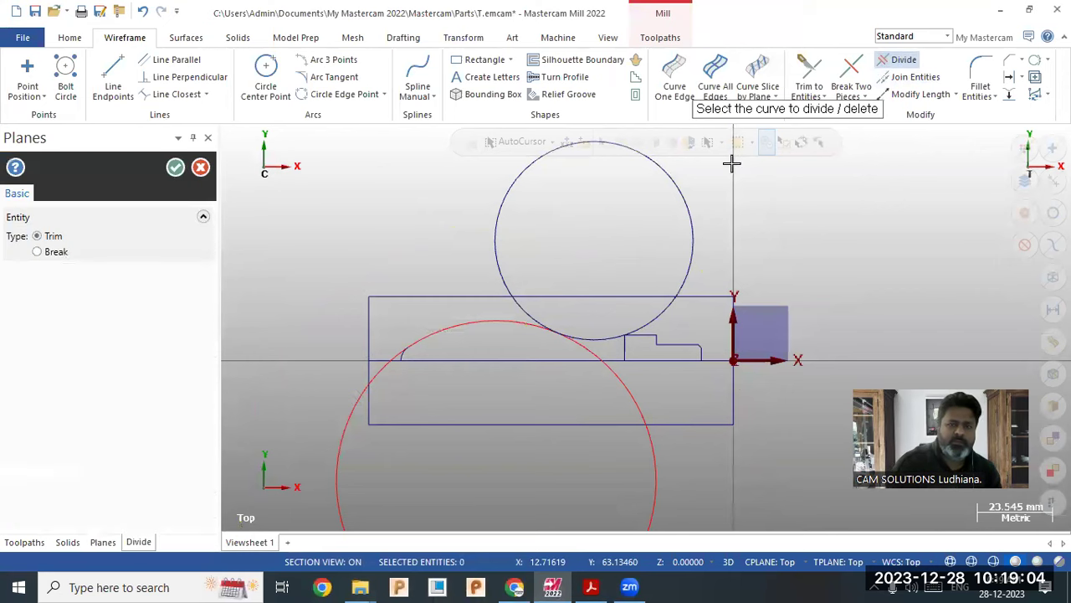
click(694, 247)
click(143, 11)
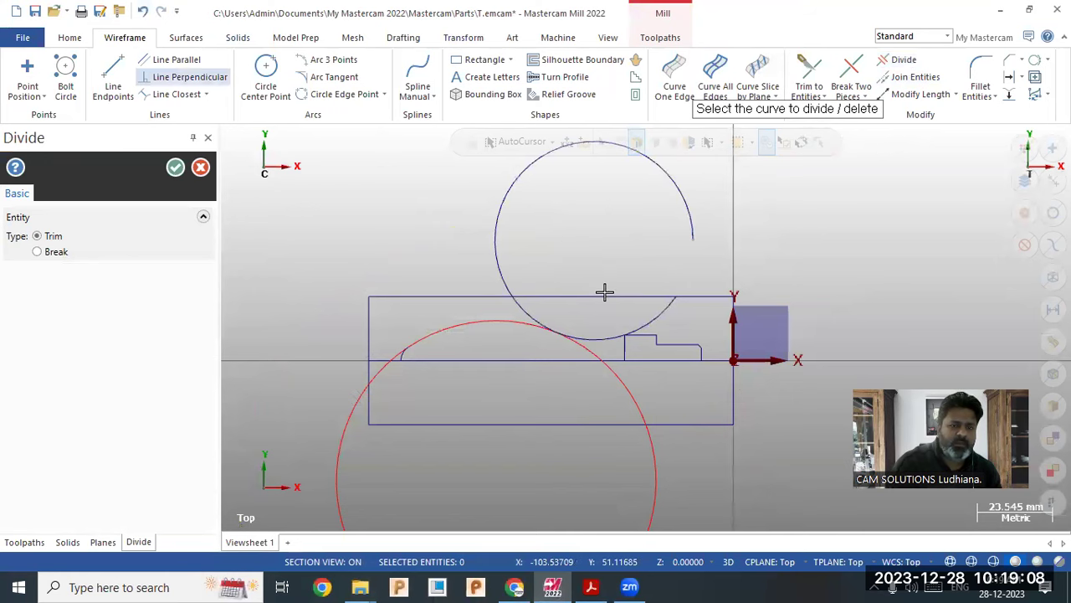
click(516, 308)
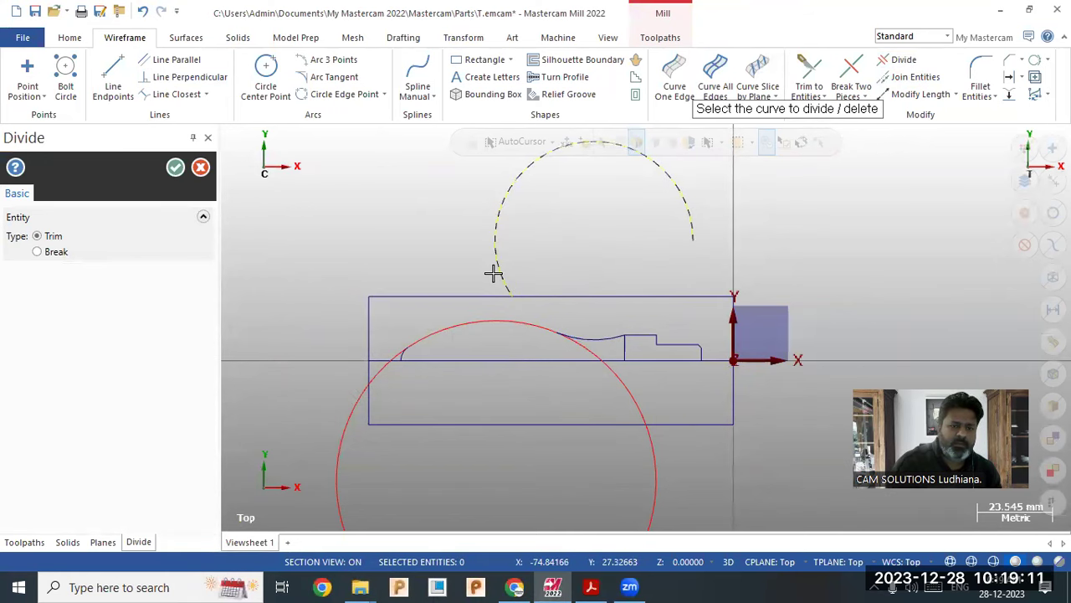
click(594, 349)
click(619, 379)
click(651, 459)
scroll(753, 403, up, 1)
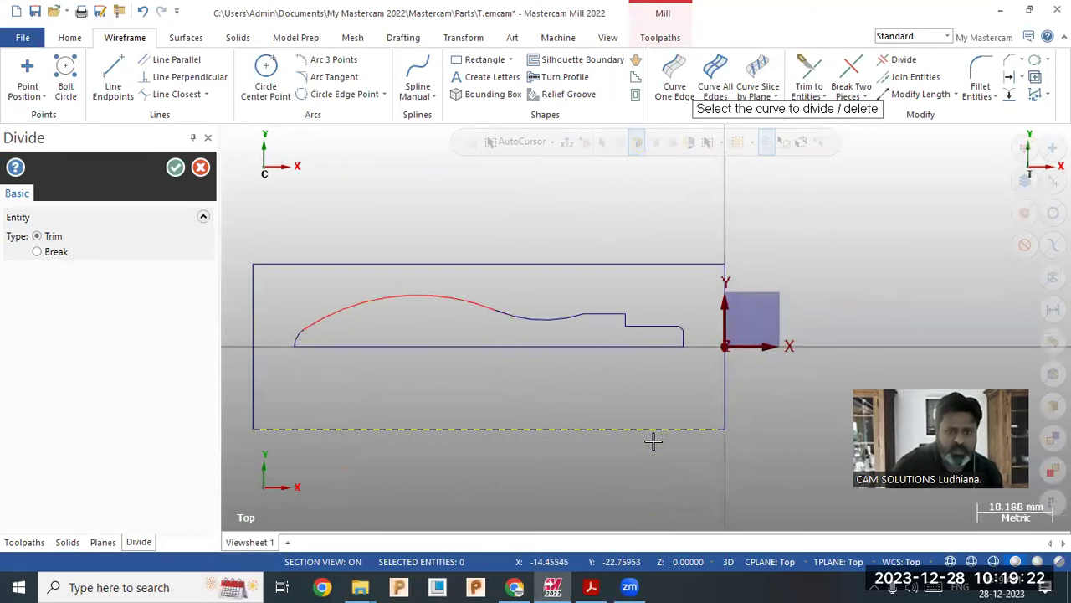
click(175, 167)
scroll(441, 330, down, 1)
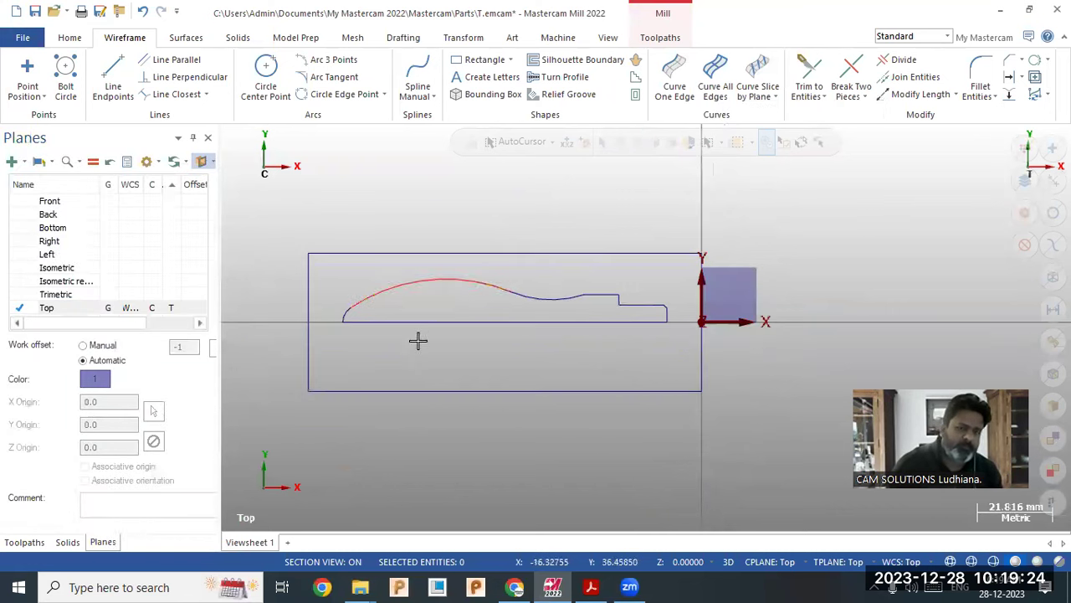
Step: Check the block thickness on the PDF drawing and extrude the outer rectangle 30 mm downward as a solid body
scroll(497, 371, up, 1)
middle_drag(505, 320, 441, 333)
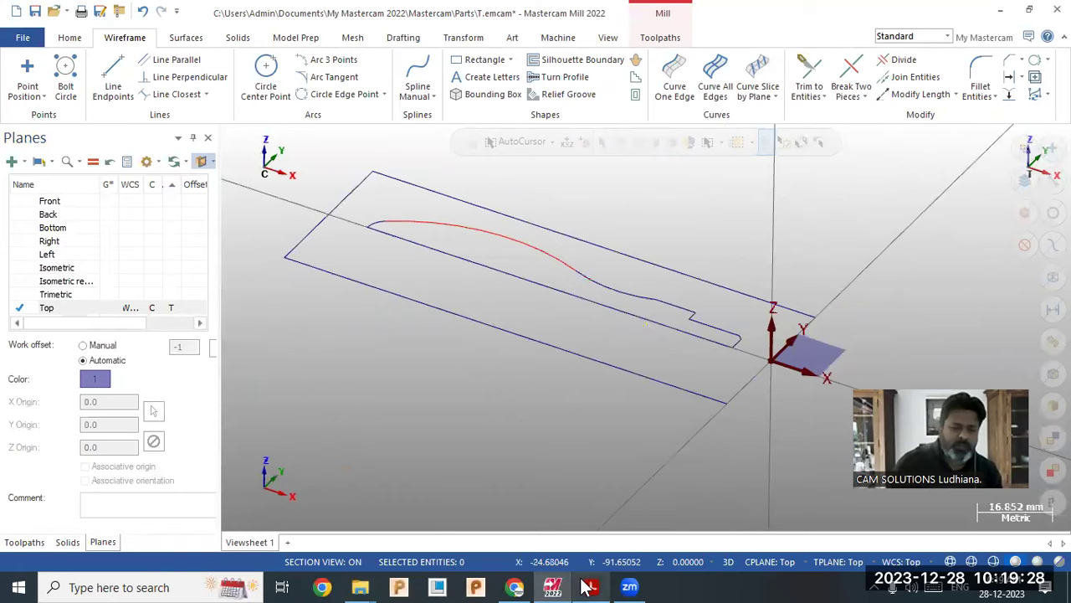
click(591, 587)
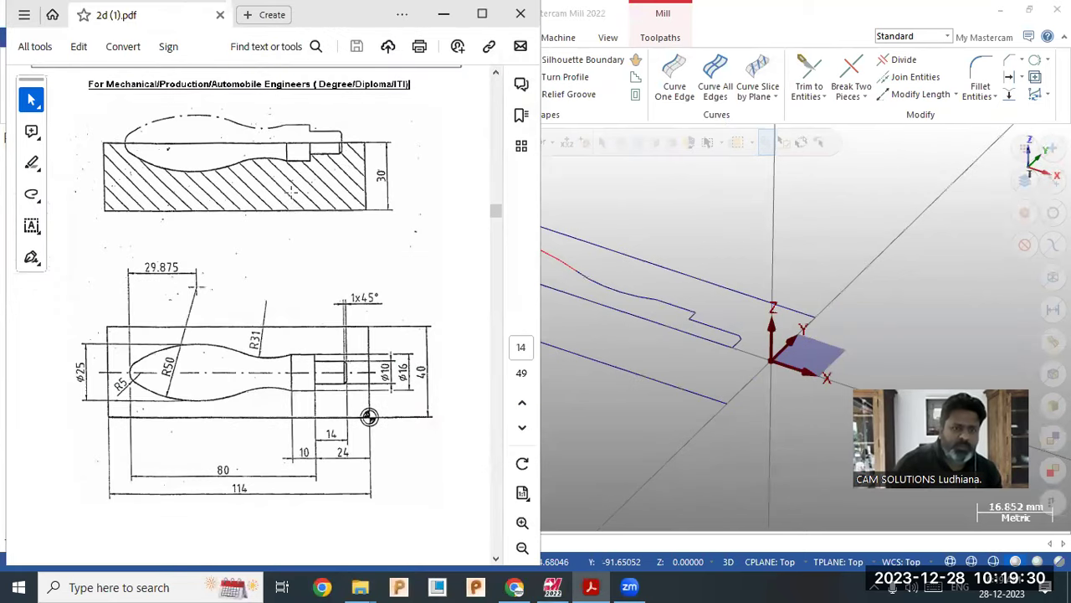
click(746, 240)
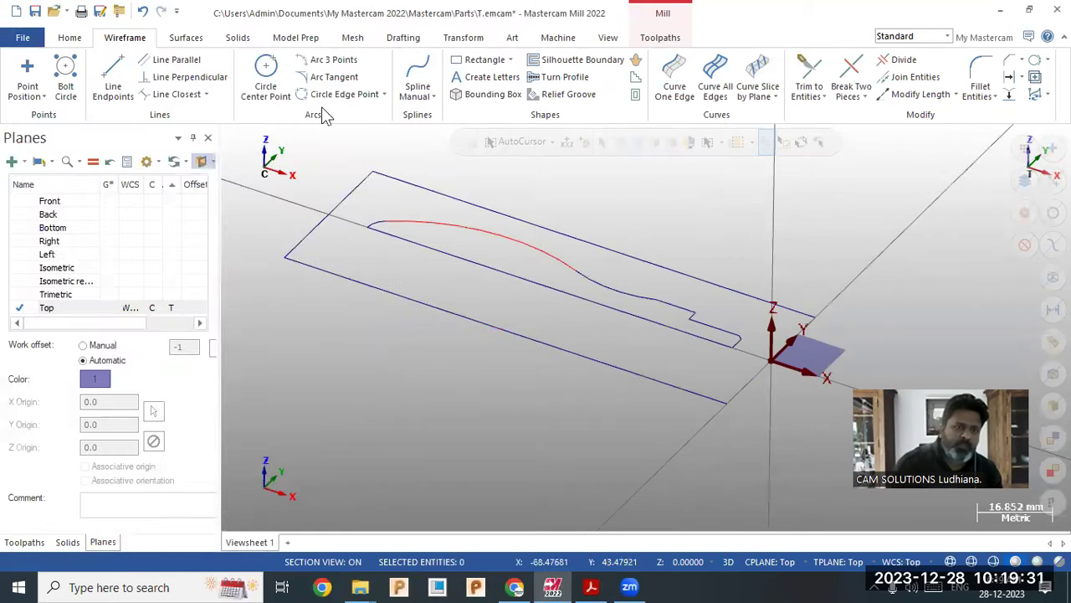
click(237, 38)
click(150, 74)
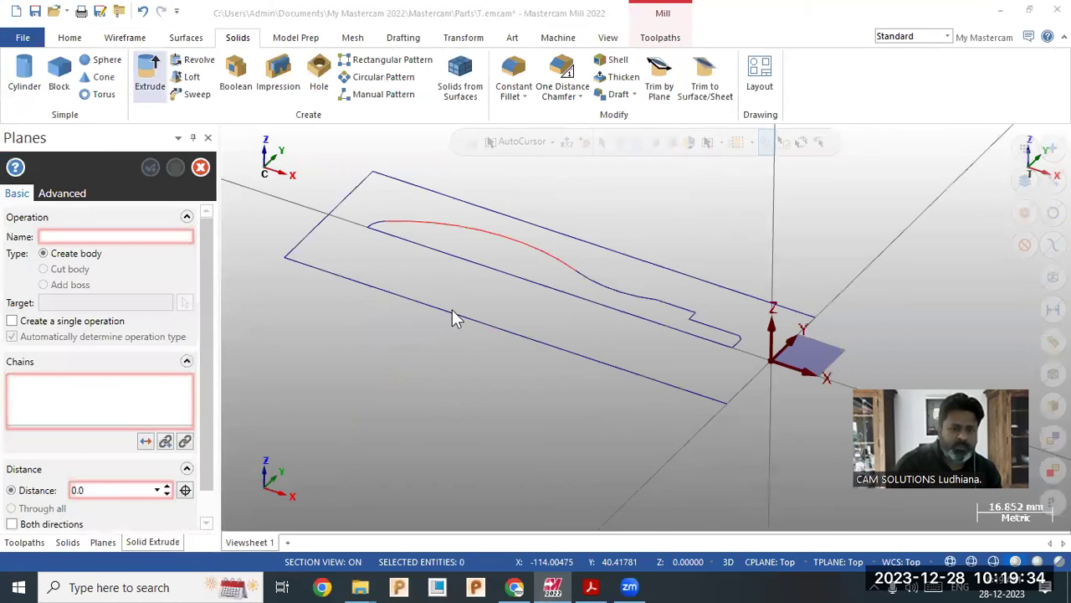
click(450, 312)
click(79, 540)
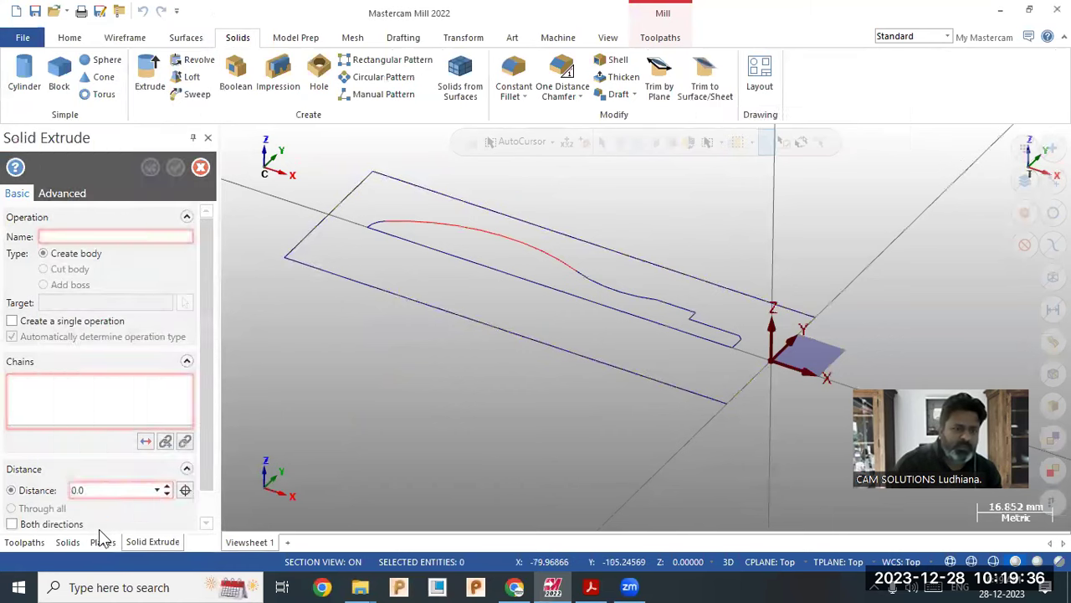
click(146, 441)
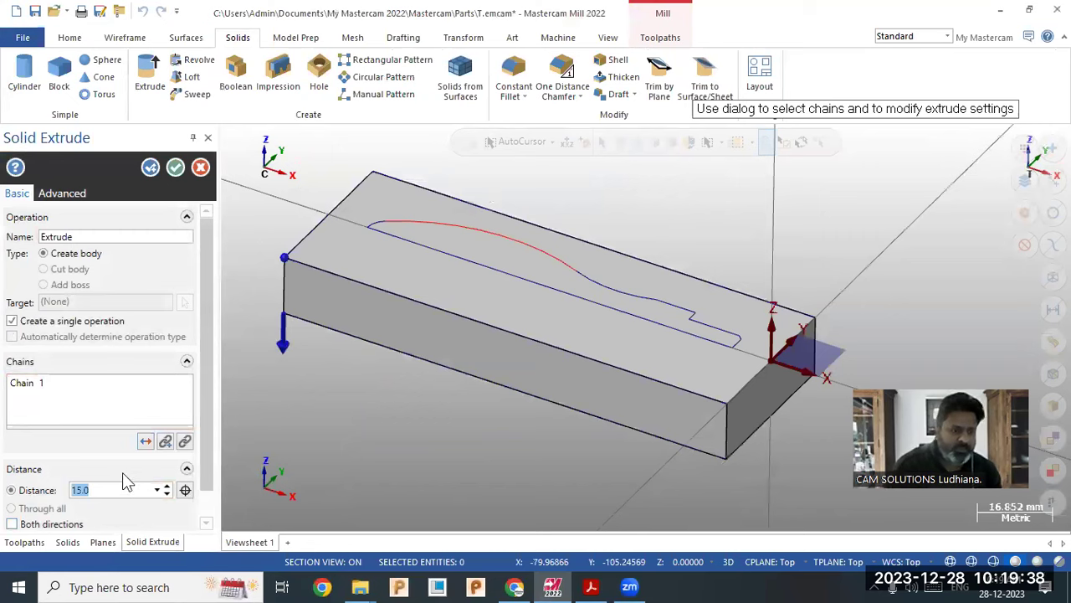
text(30)
key(Tab)
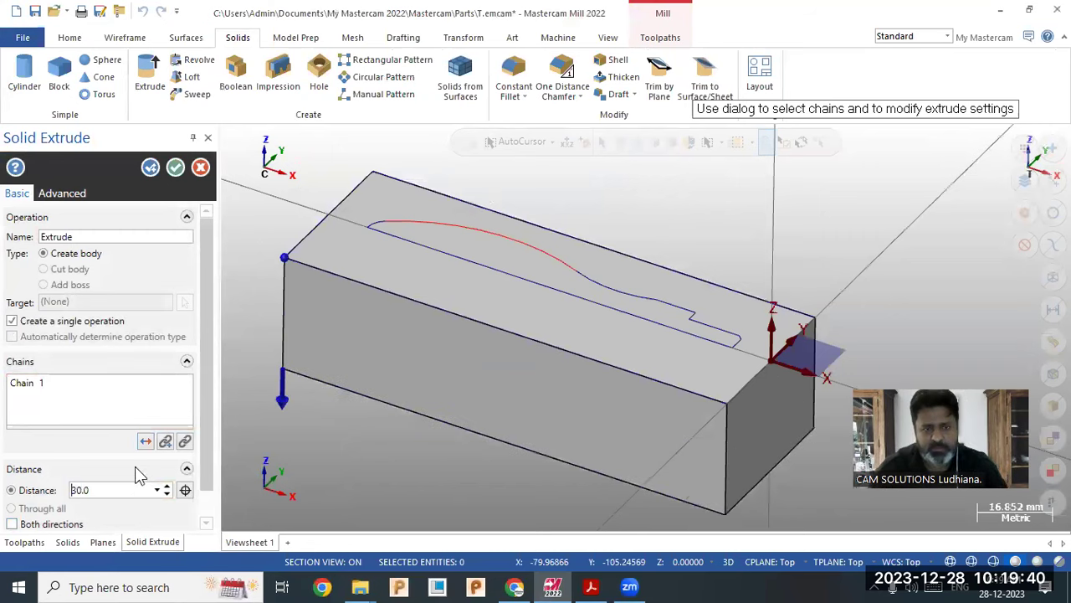
click(174, 167)
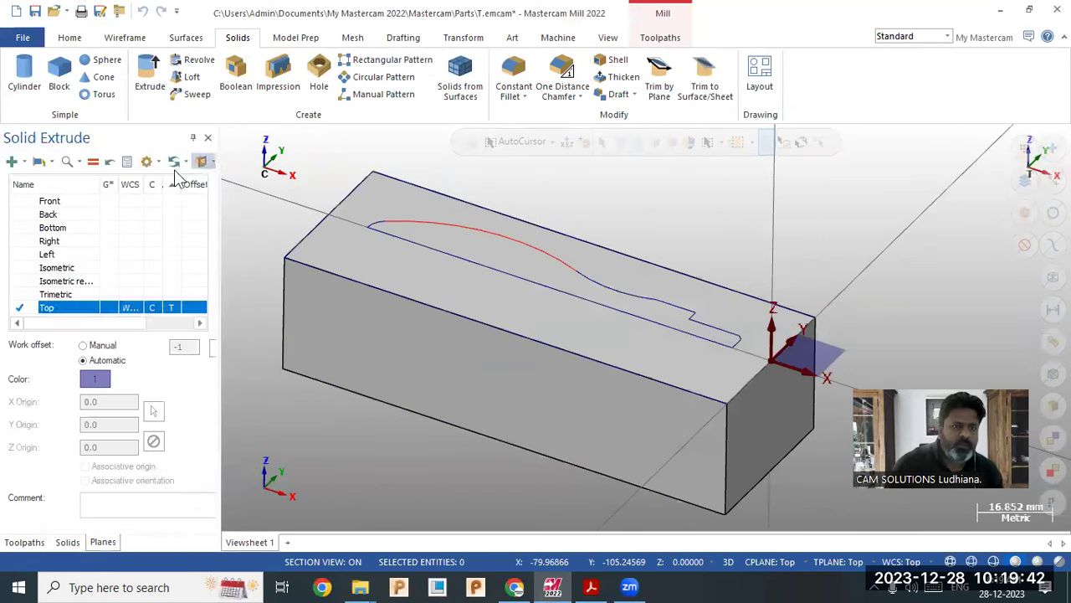
Step: Revolve the closed half-handle profile about its straight center line as a separate solid body
click(195, 59)
click(452, 258)
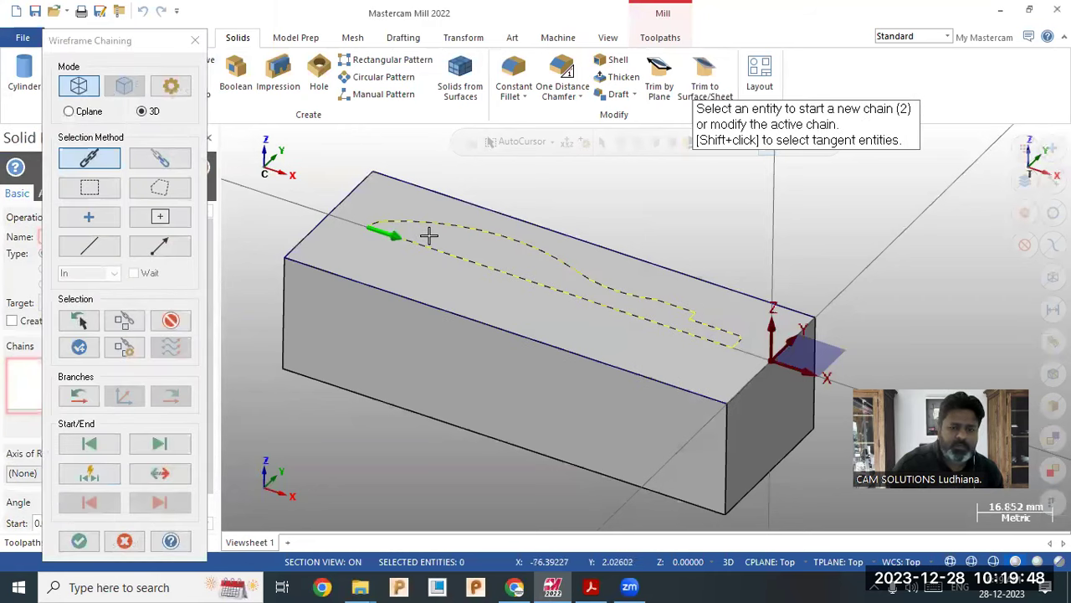
click(80, 541)
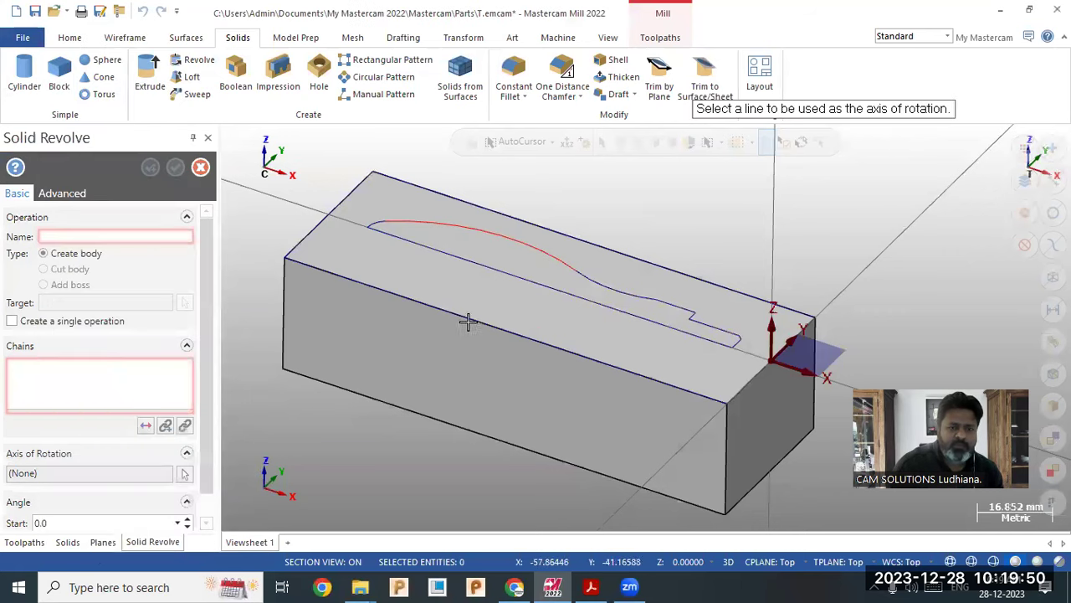
click(496, 266)
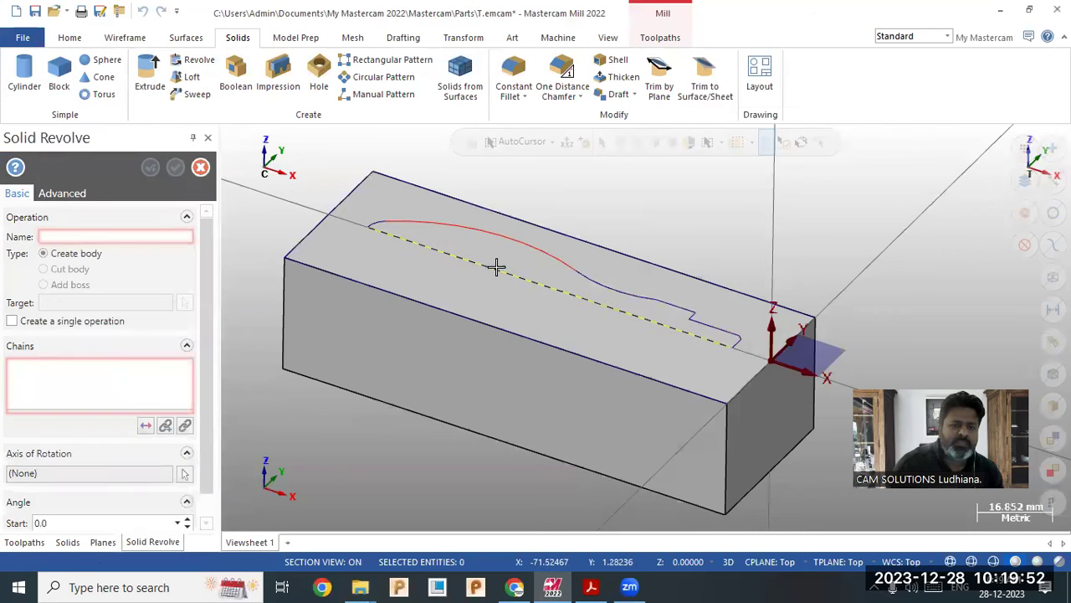
mouse_move(385, 420)
middle_down()
mouse_move(439, 413)
mouse_move(365, 419)
middle_up()
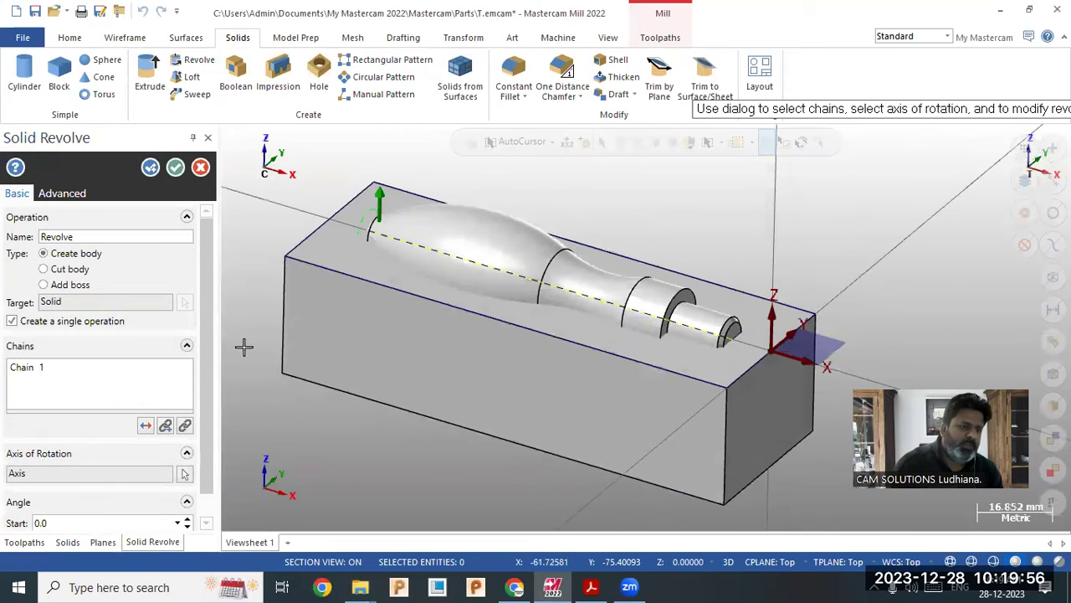
click(175, 167)
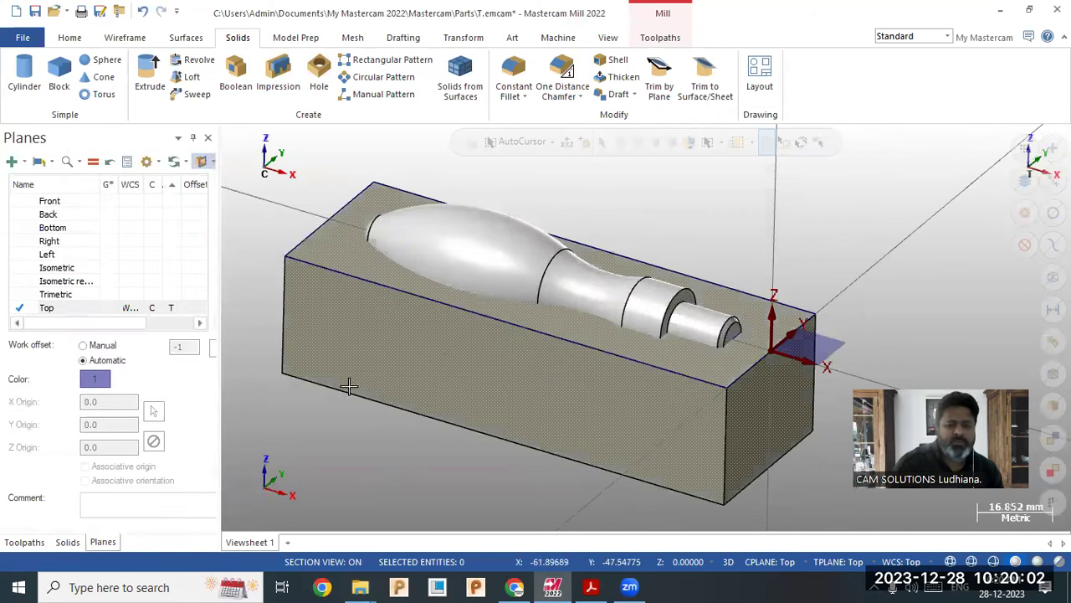
Step: Copy the block and the handle solid 50 mm along the Y axis with a Dynamic transform based at the origin, and clear the transform colors
scroll(327, 393, down, 2)
middle_drag(327, 393, 322, 390)
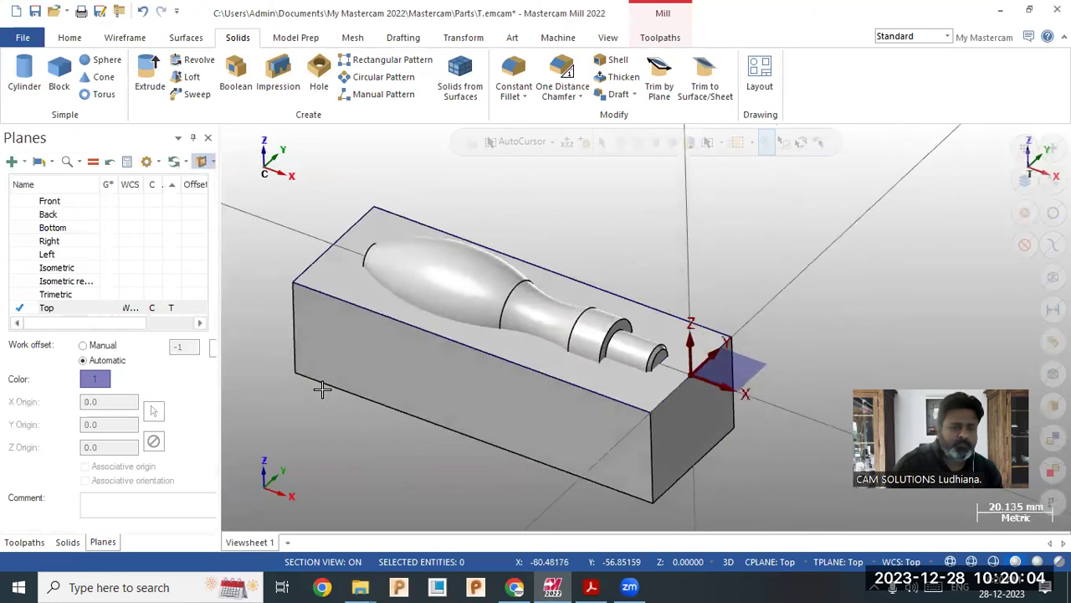
scroll(341, 391, down, 2)
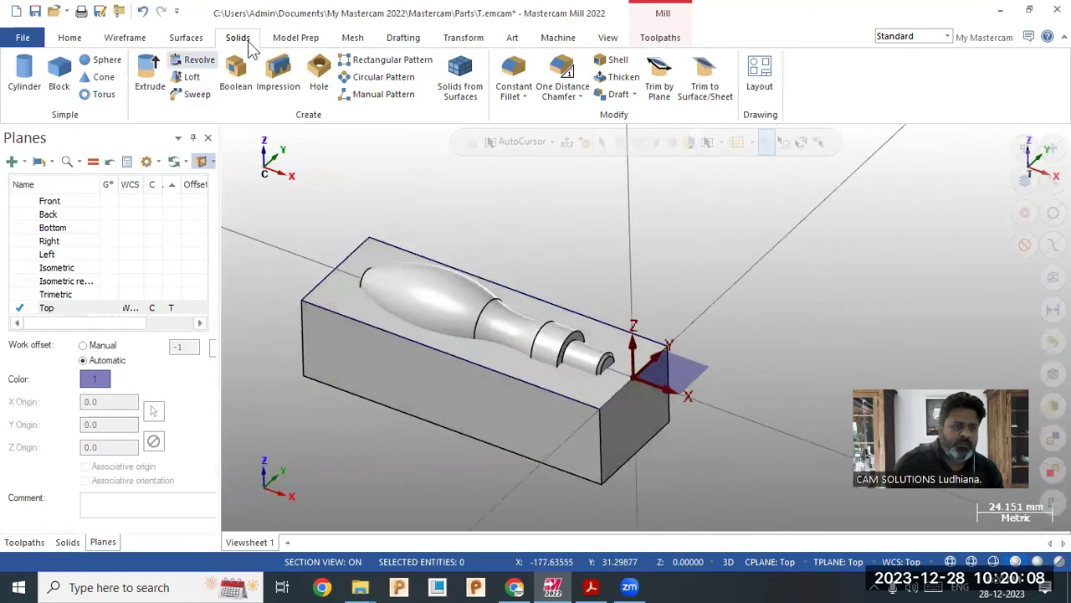
click(463, 38)
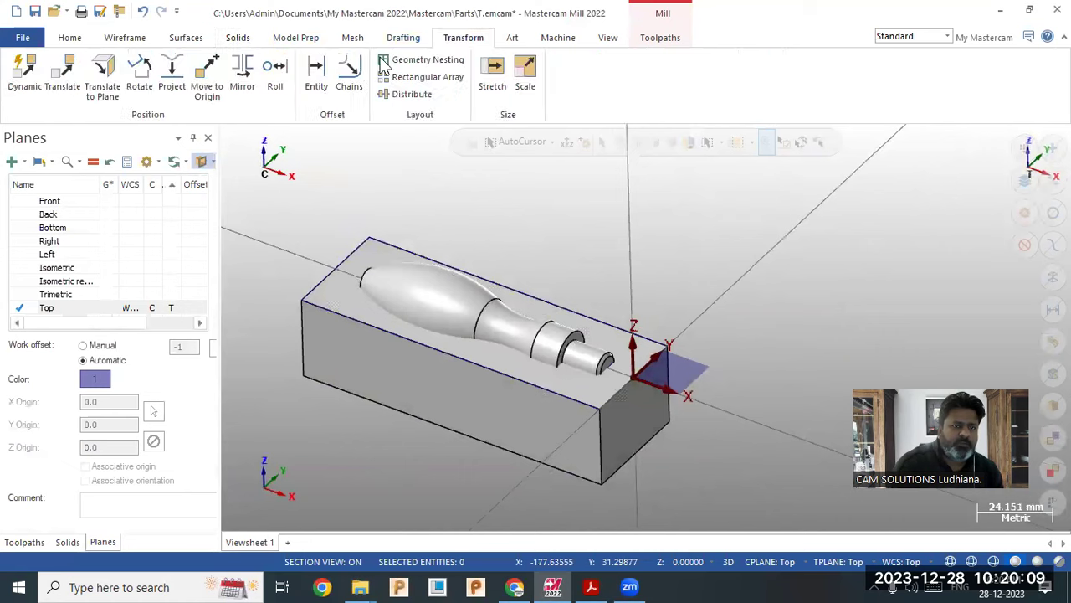
click(30, 80)
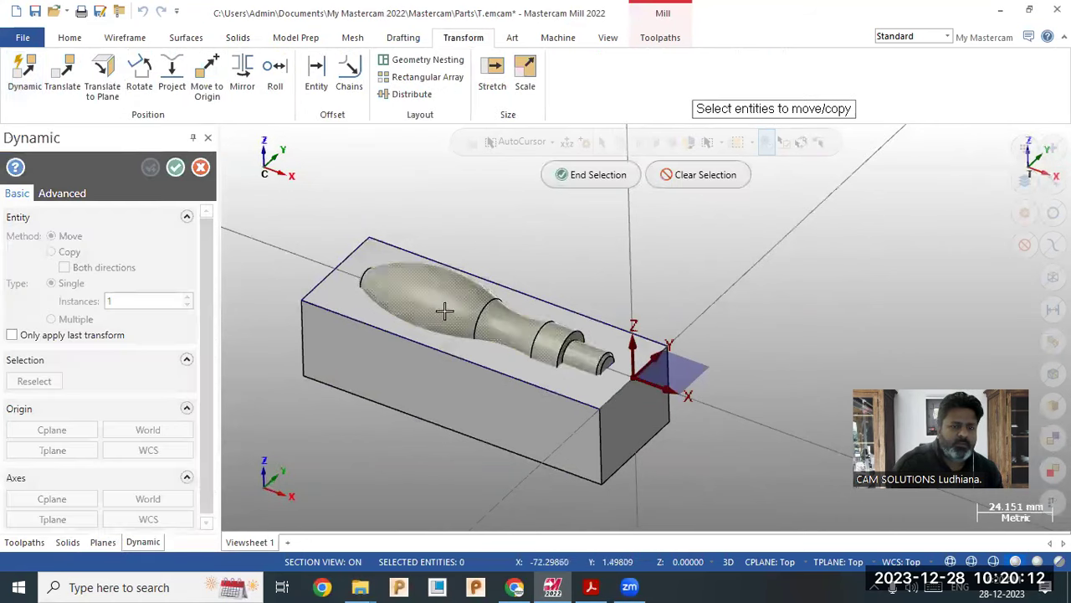
click(432, 366)
click(588, 177)
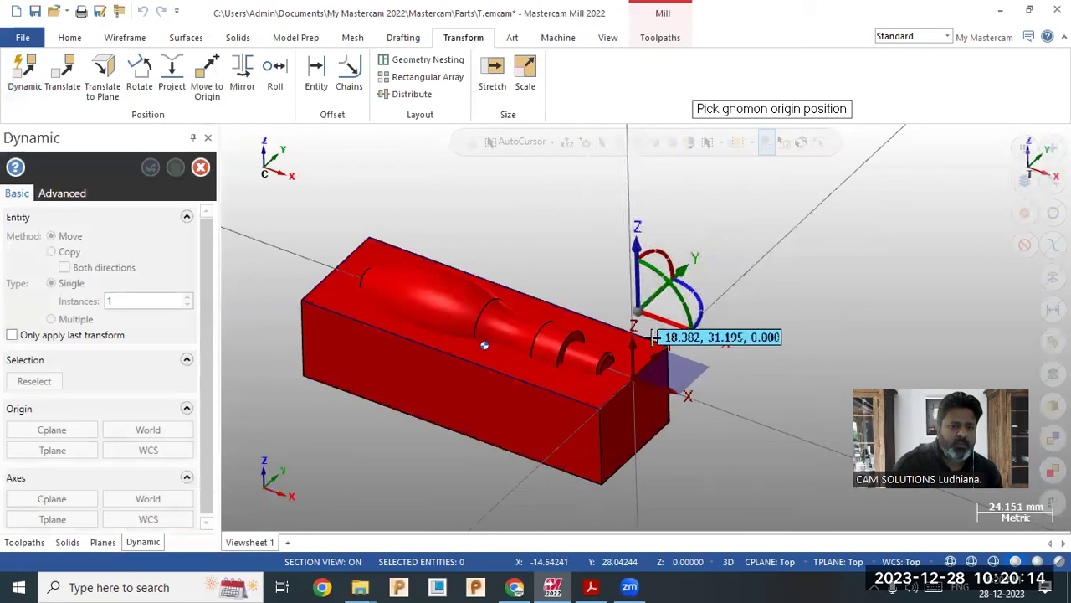
click(645, 386)
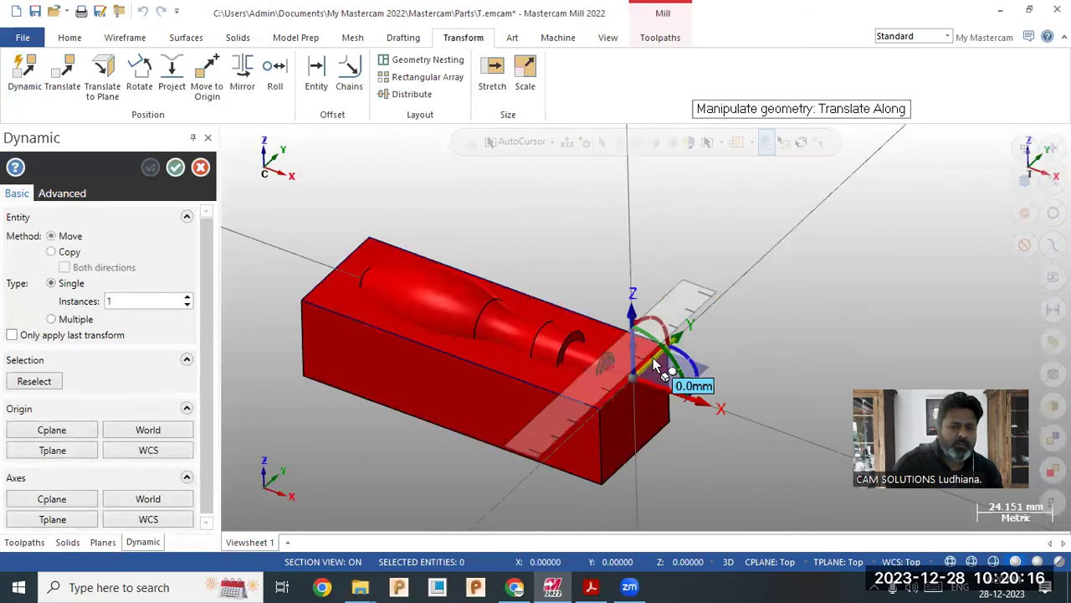
click(657, 381)
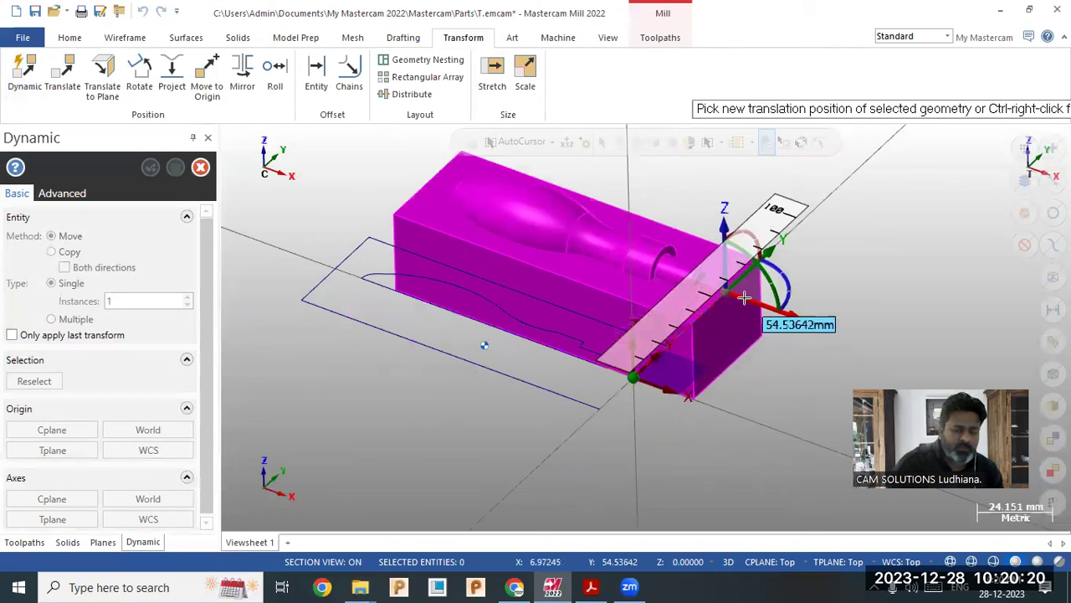
text(5)
key(Return)
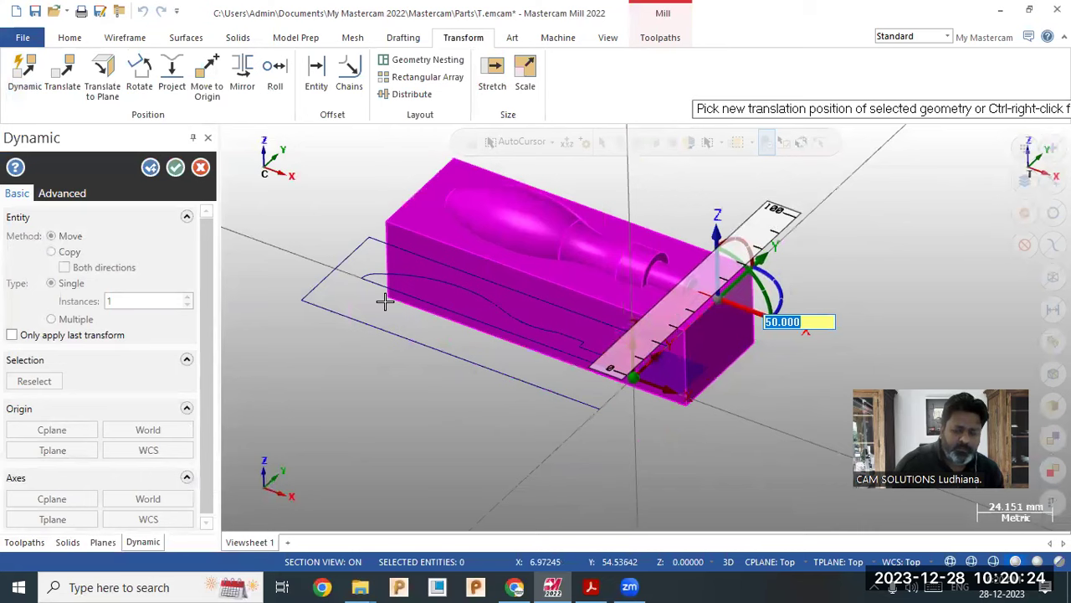
key(Return)
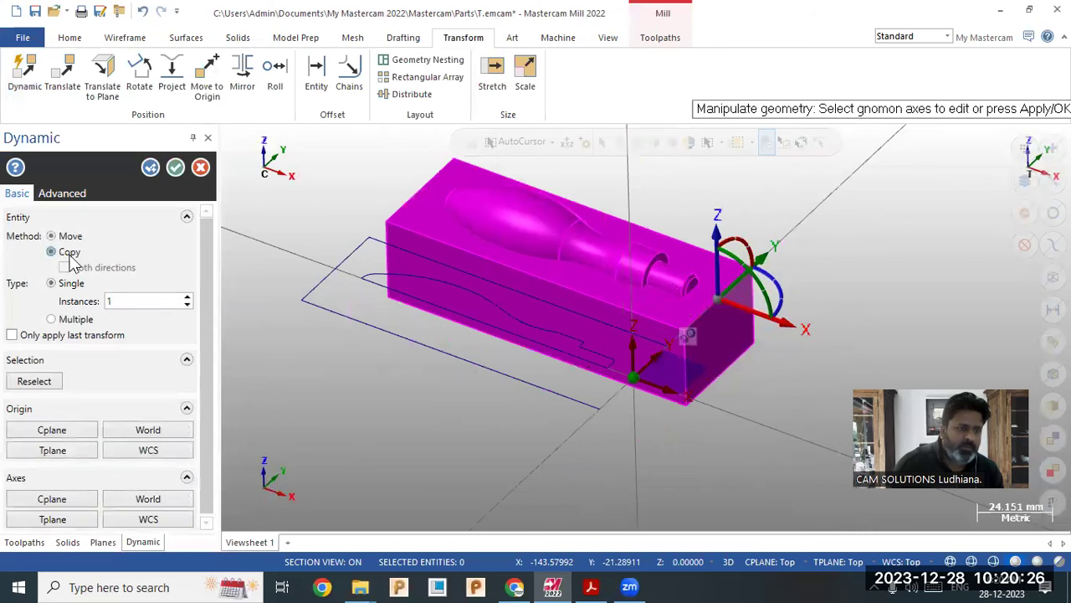
click(175, 167)
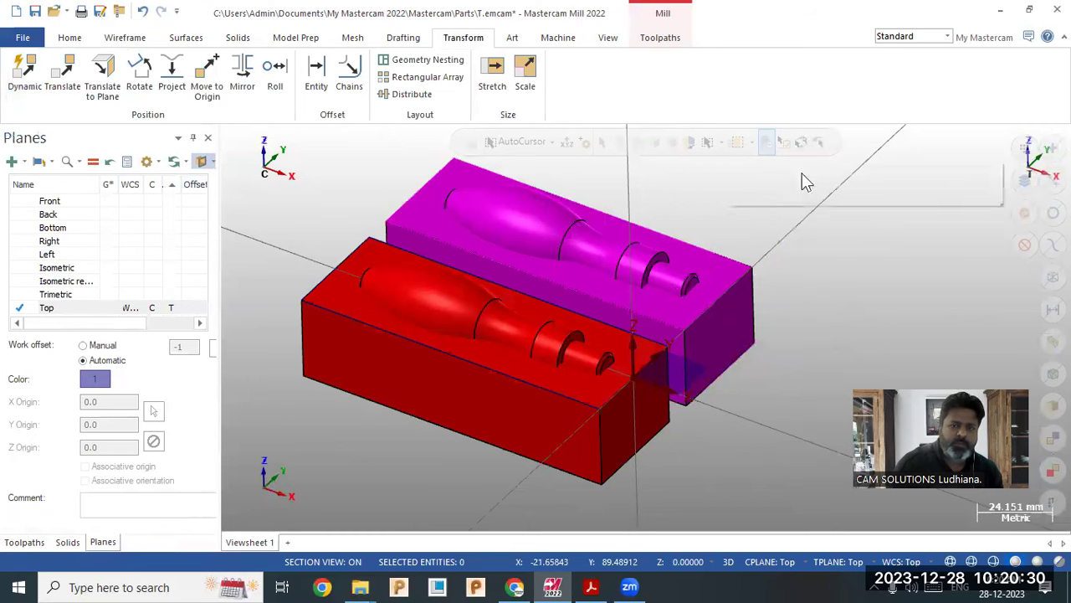
right_click(802, 183)
click(807, 197)
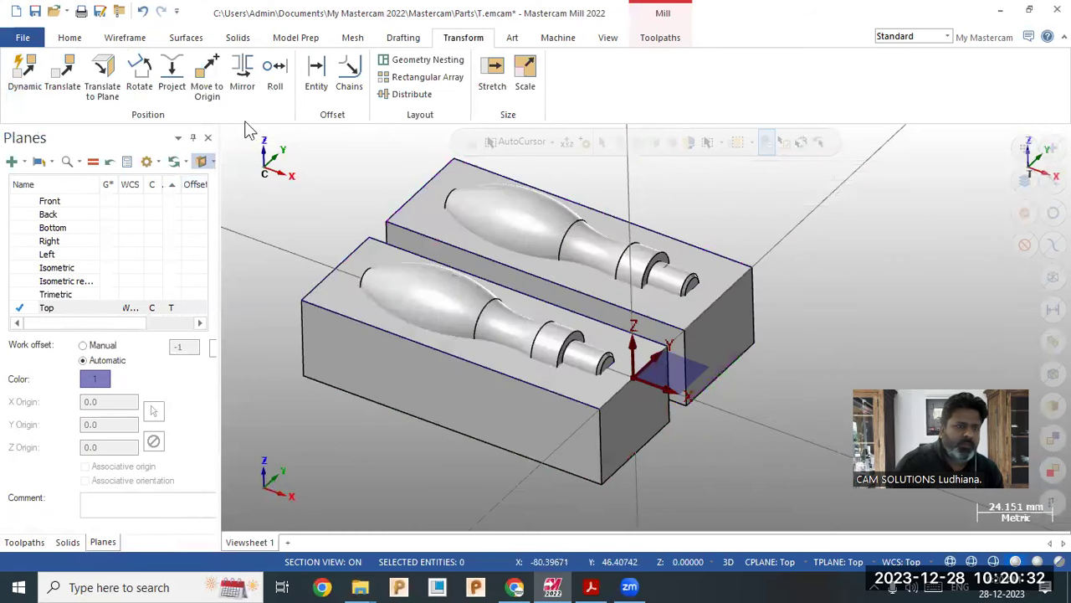
Step: Join the original handle solid to its block with a Boolean Add
click(241, 38)
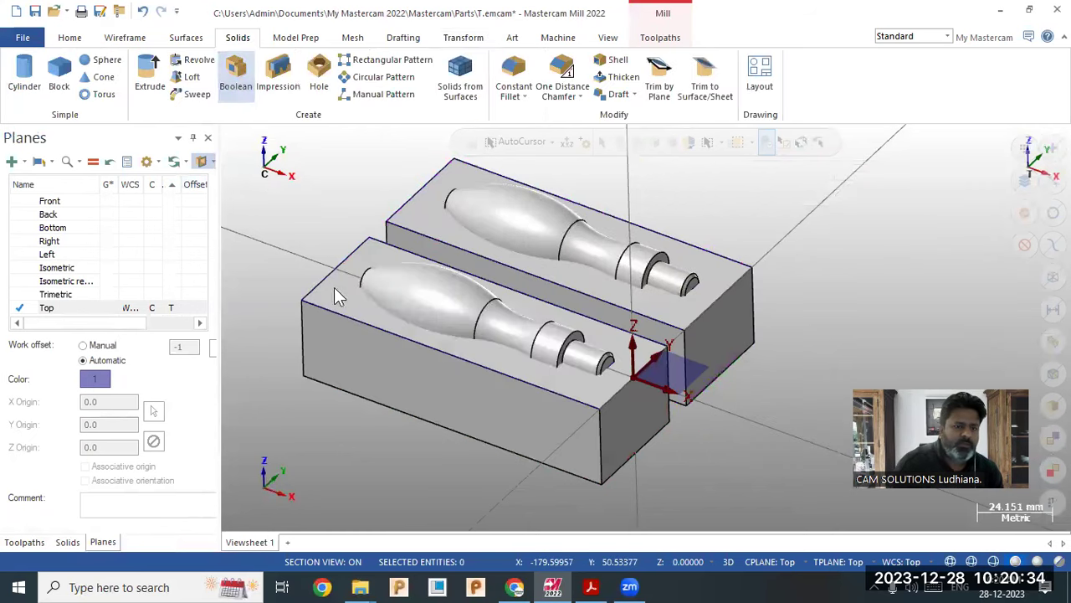
click(390, 292)
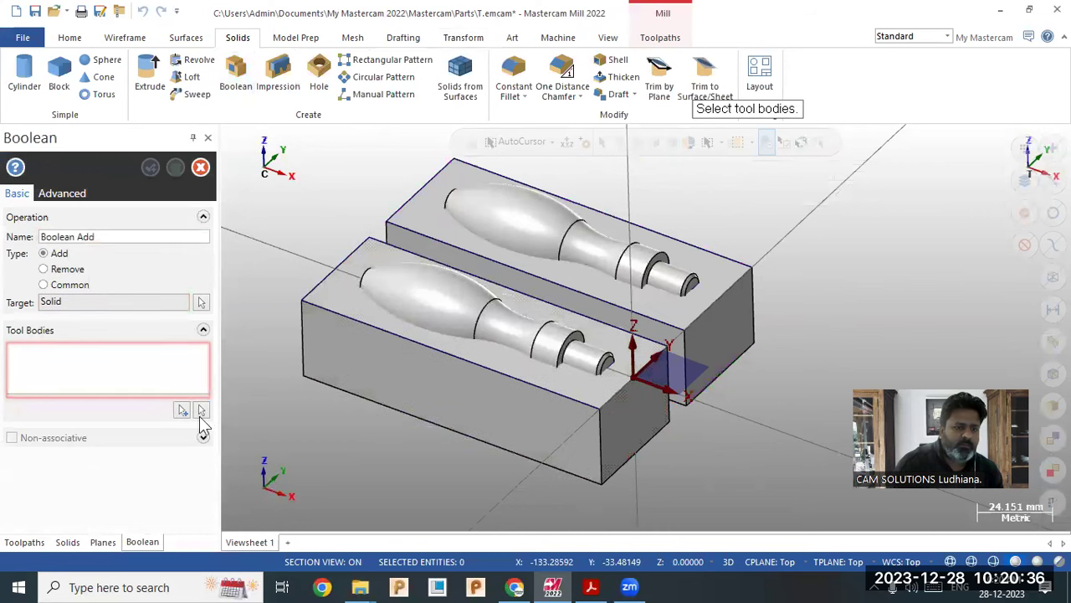
click(201, 410)
click(411, 304)
click(50, 326)
click(176, 168)
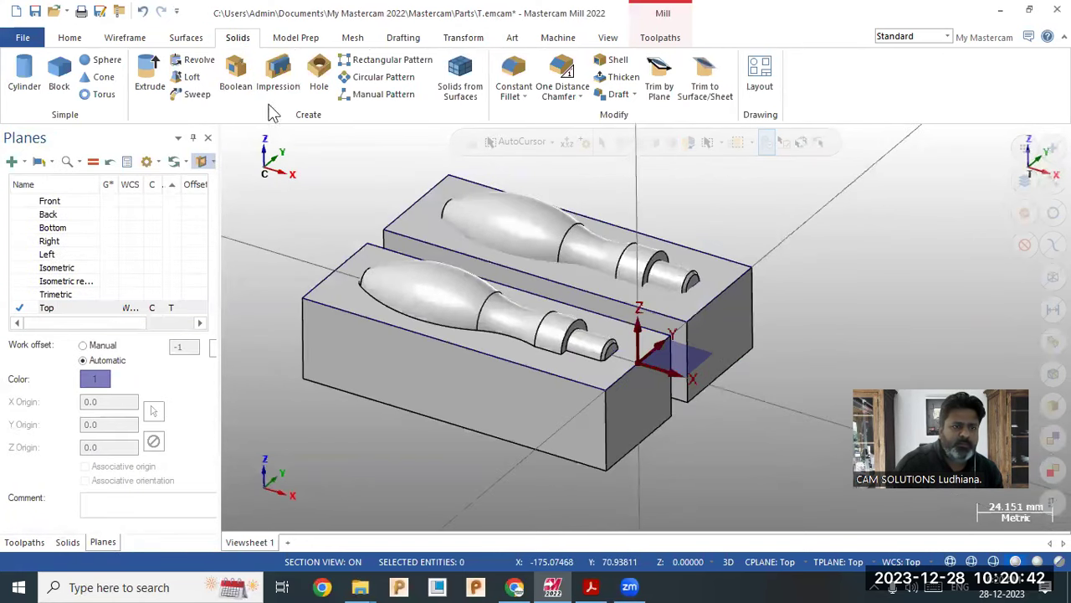
Step: Subtract the copied handle solid from the copied block with a Boolean Remove to form the cavity
click(236, 77)
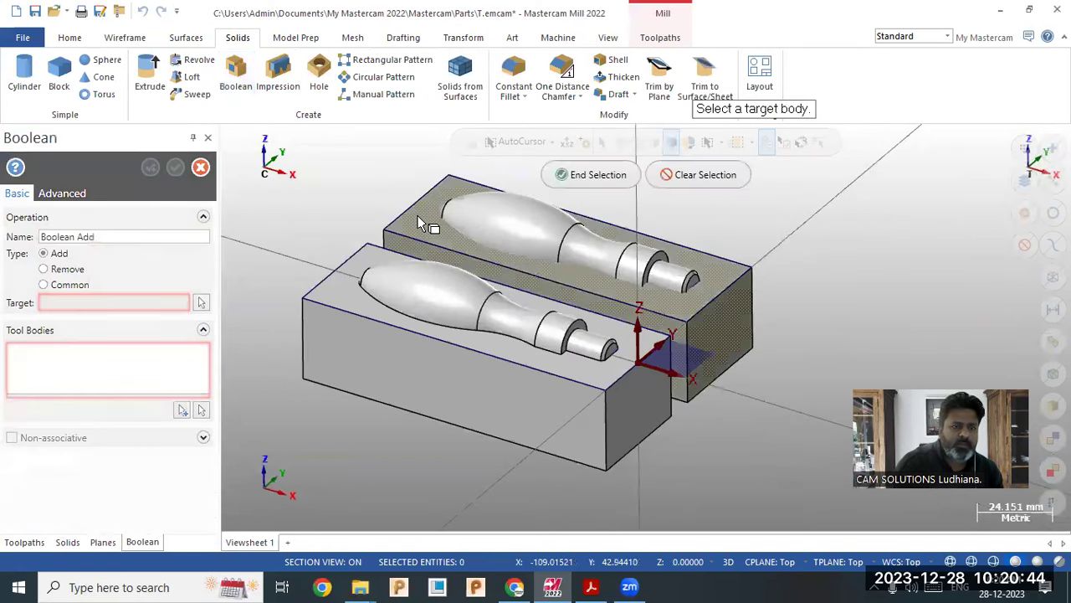
click(421, 222)
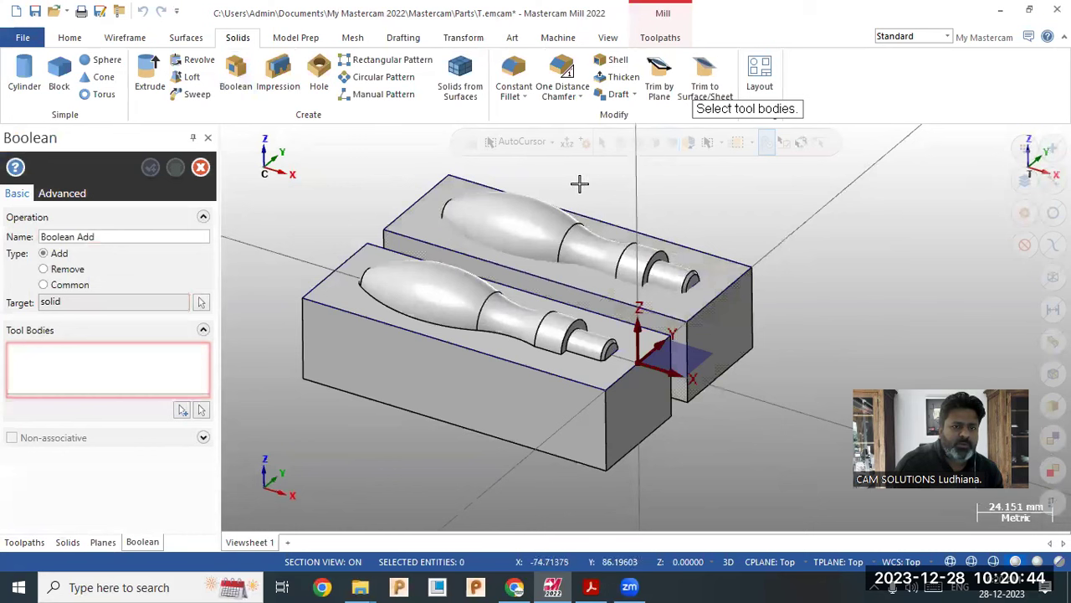
click(201, 409)
click(515, 223)
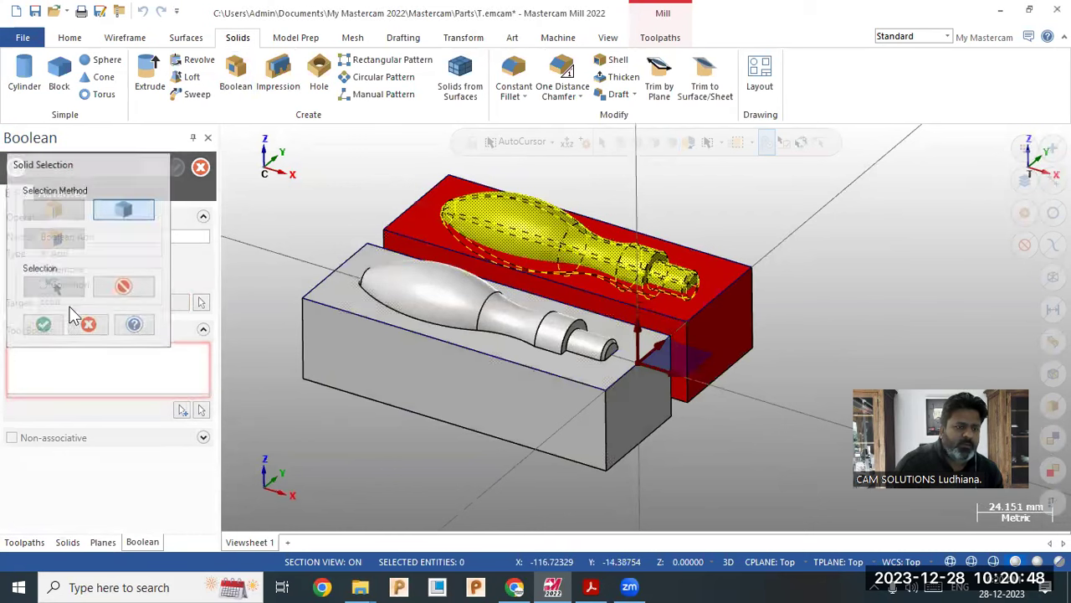
click(43, 324)
click(65, 268)
middle_drag(329, 248, 331, 231)
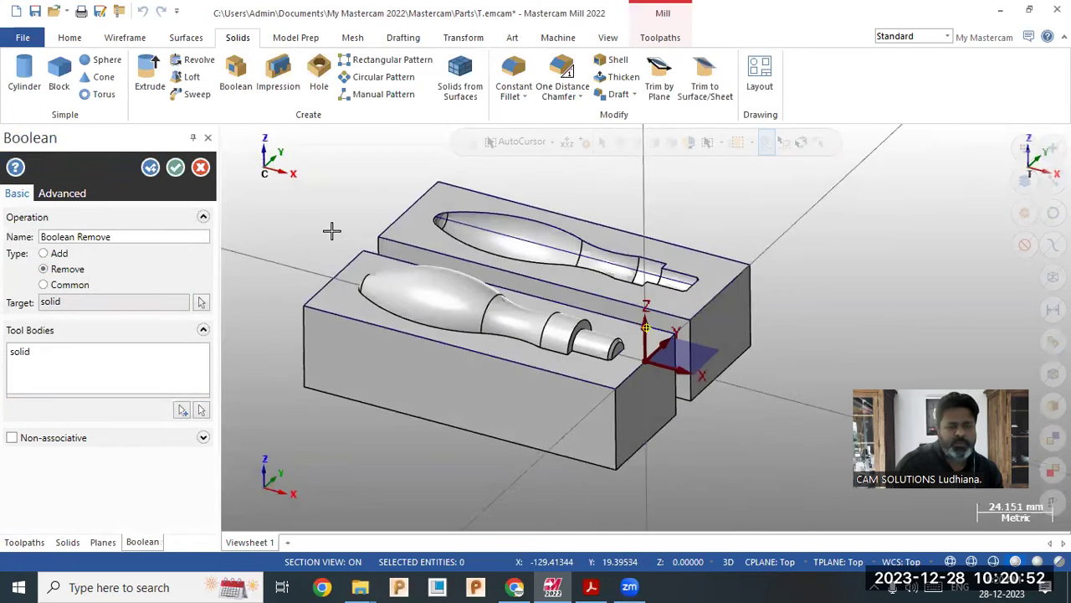
click(174, 174)
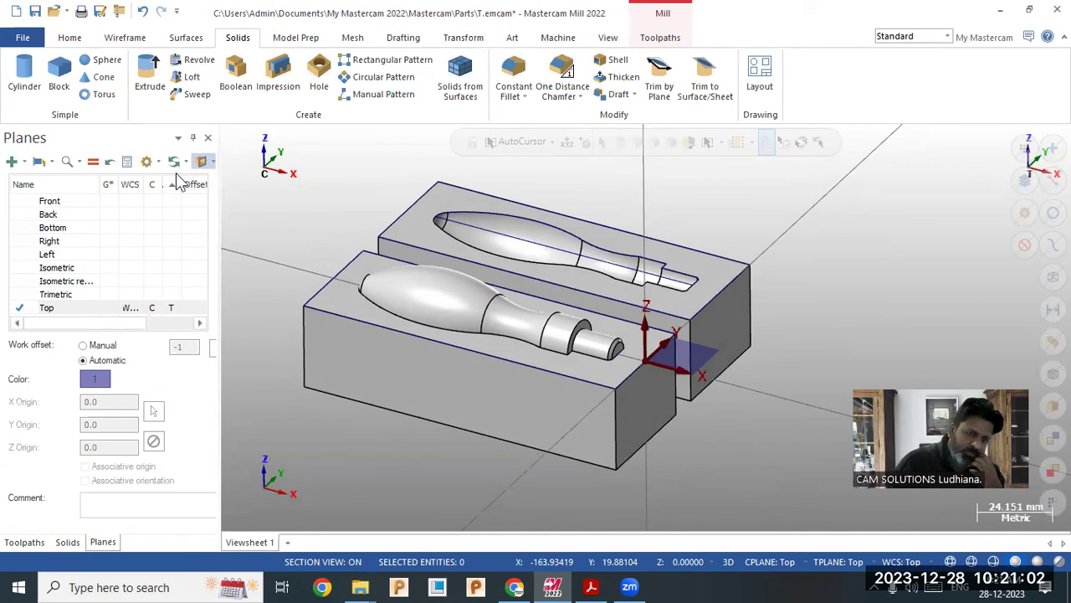
Step: Save the part under the file name revolve
middle_drag(519, 251, 559, 281)
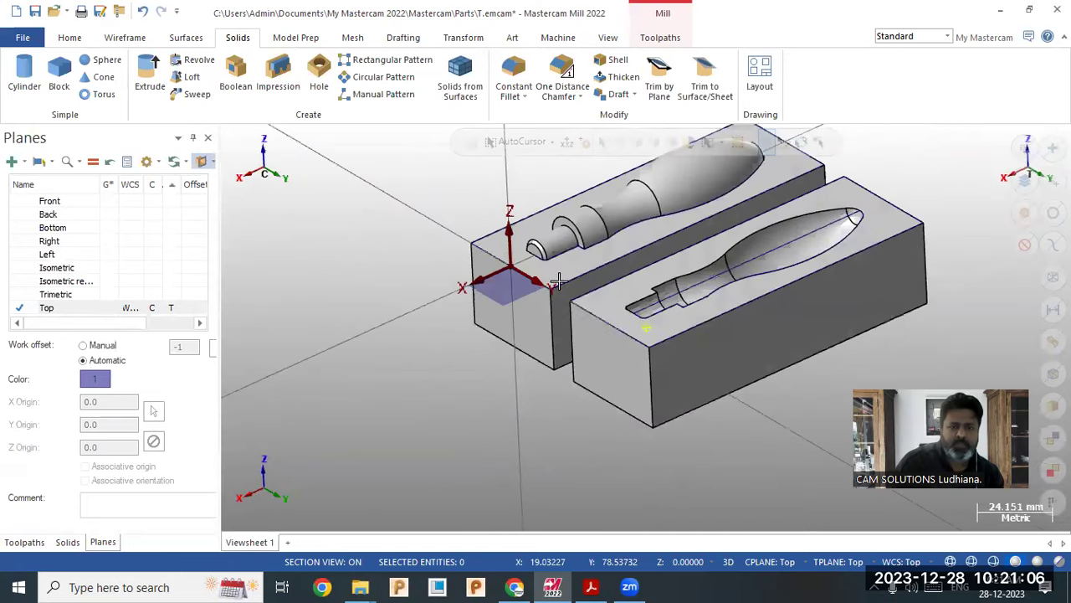
scroll(944, 182, up, 2)
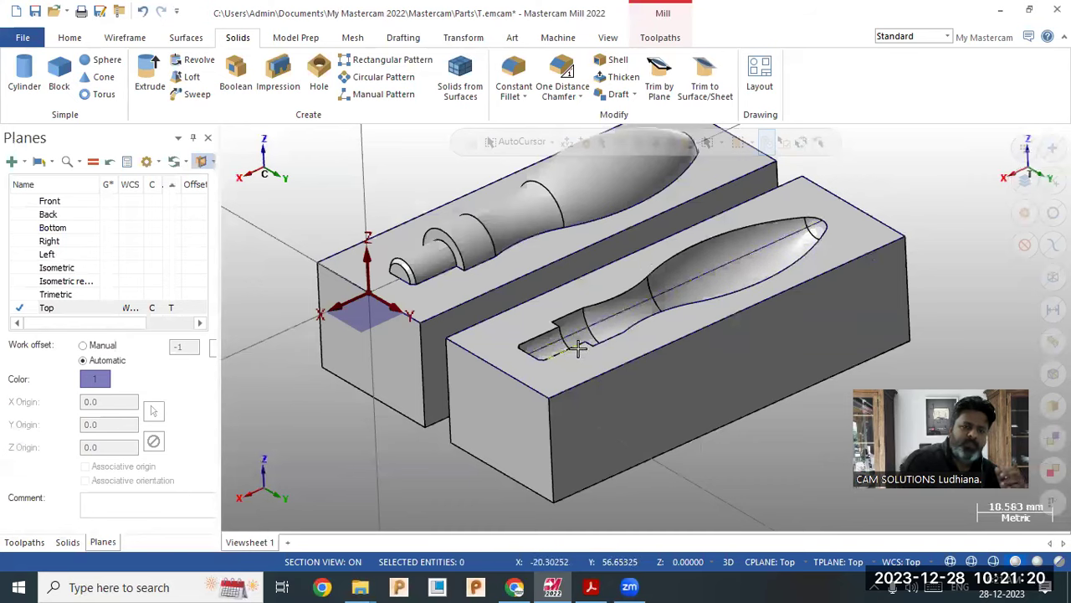
scroll(584, 350, down, 3)
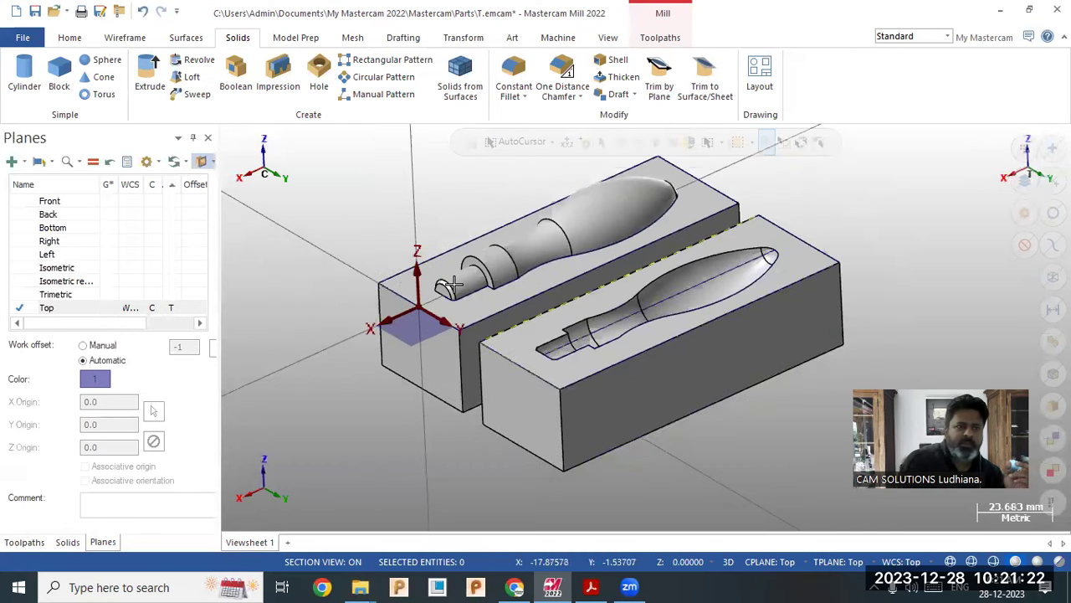
click(32, 13)
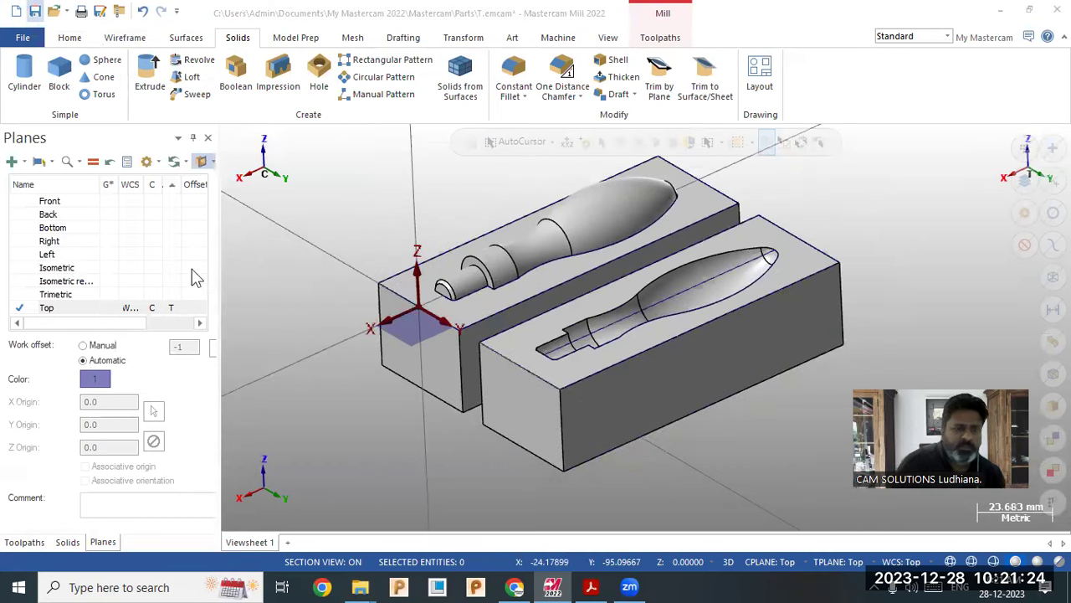
text(revolve)
key(Return)
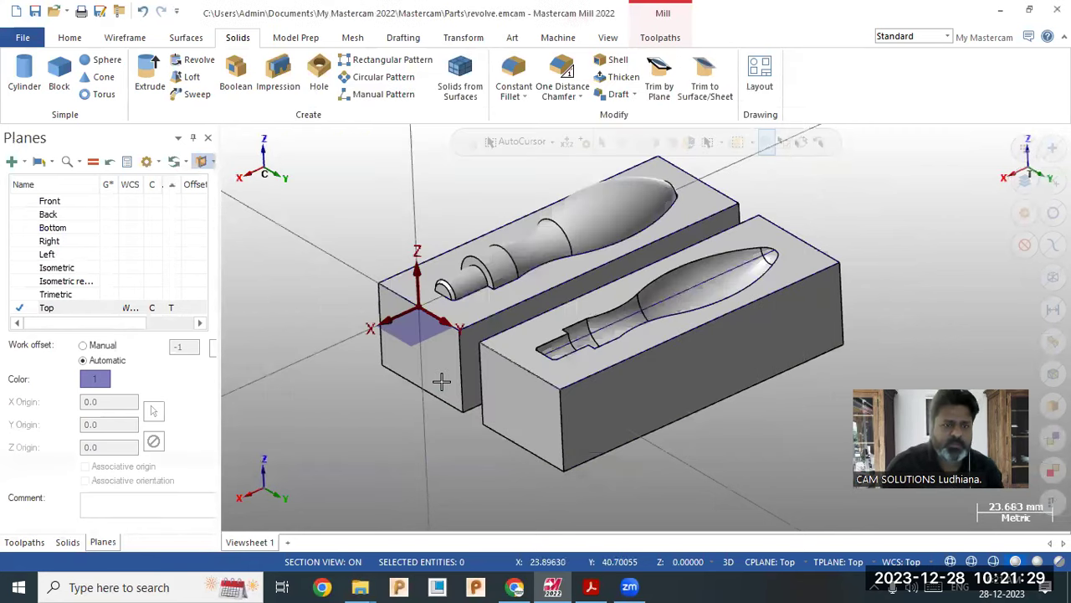
Step: Start a new part and draw a horizontal line about 70 mm long from the origin along the X axis
click(16, 12)
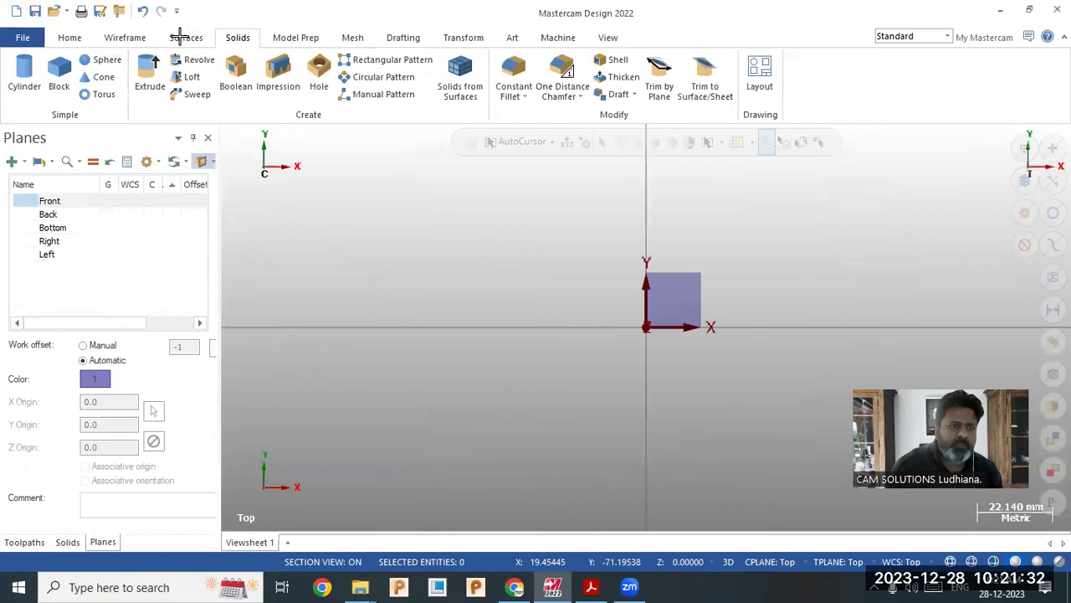
click(126, 37)
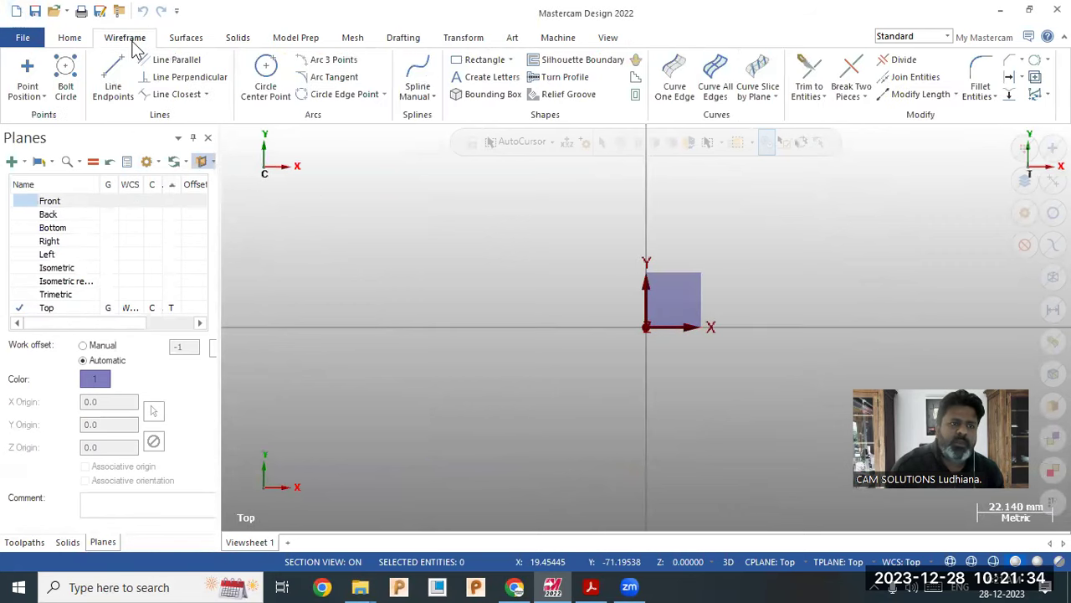
click(113, 84)
click(648, 327)
click(887, 317)
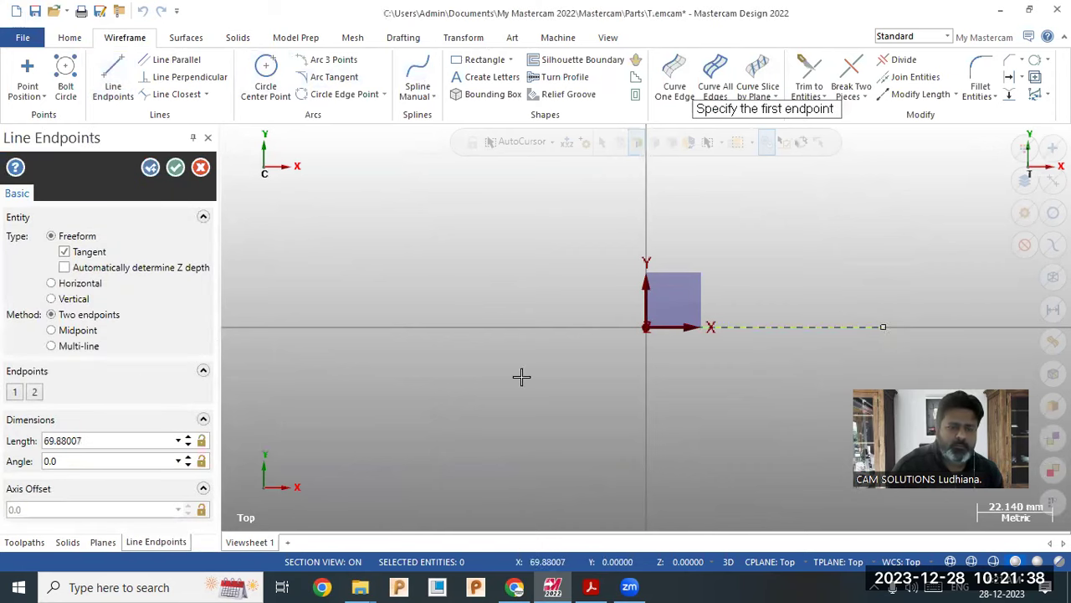
Step: Draw a stepped multi-line profile with one sloped segment from the base line's far end back across the base line, and trim the excess ends
click(92, 345)
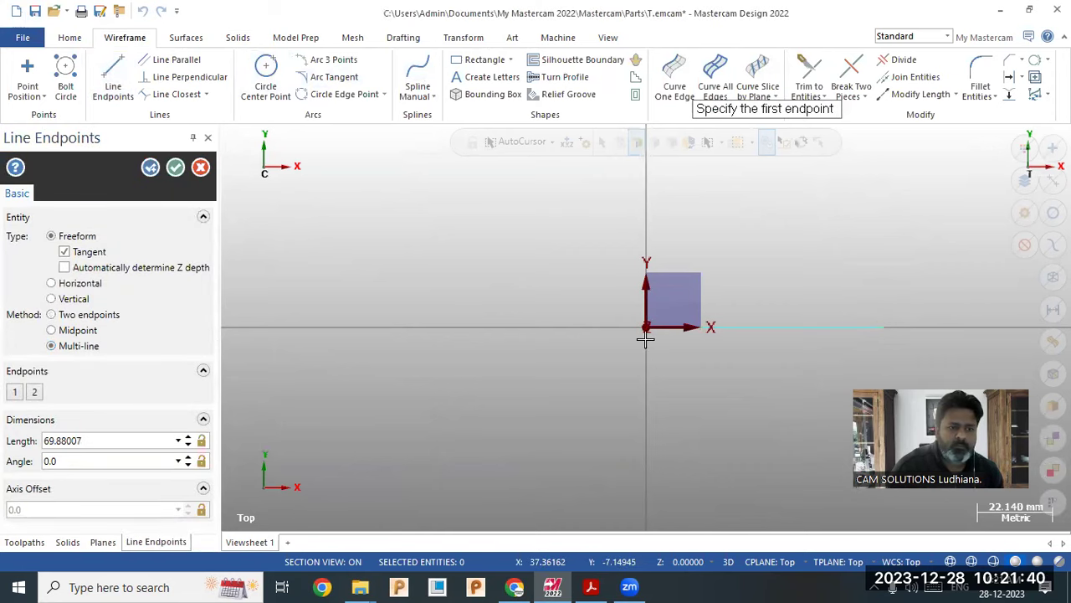
click(884, 327)
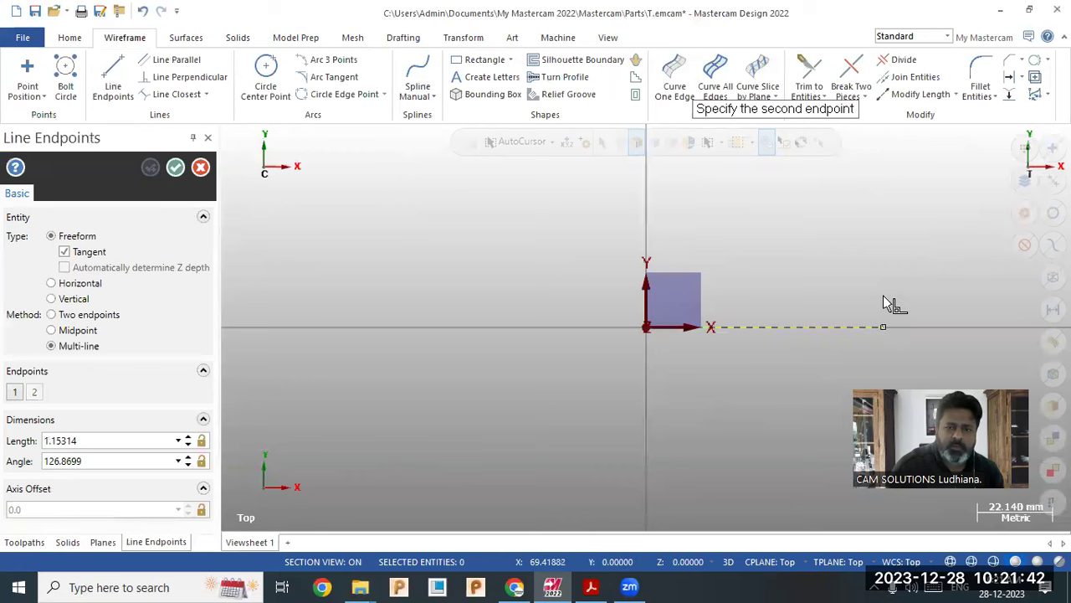
click(847, 291)
click(807, 291)
click(777, 251)
click(724, 251)
click(724, 201)
click(668, 201)
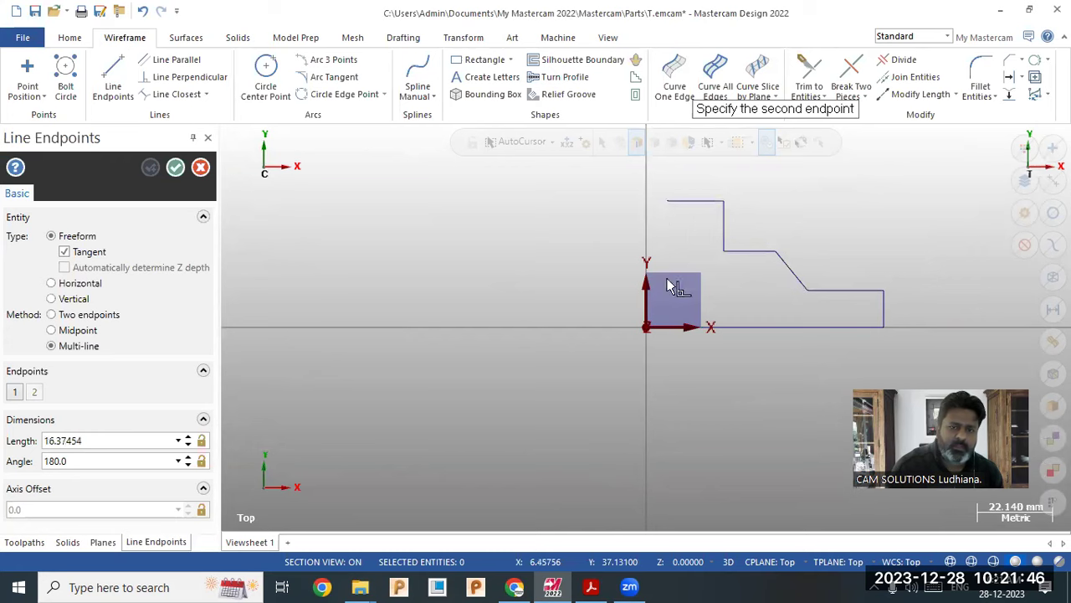
click(668, 360)
click(176, 166)
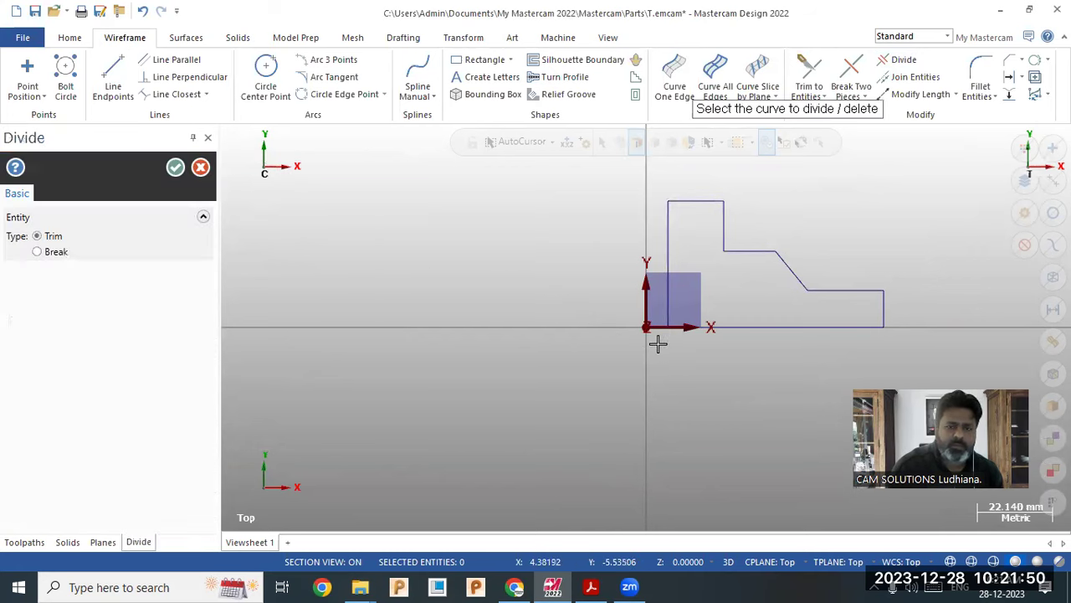
Step: Set up a solid Revolve of the closed stepped profile about its horizontal base line
scroll(914, 276, up, 1)
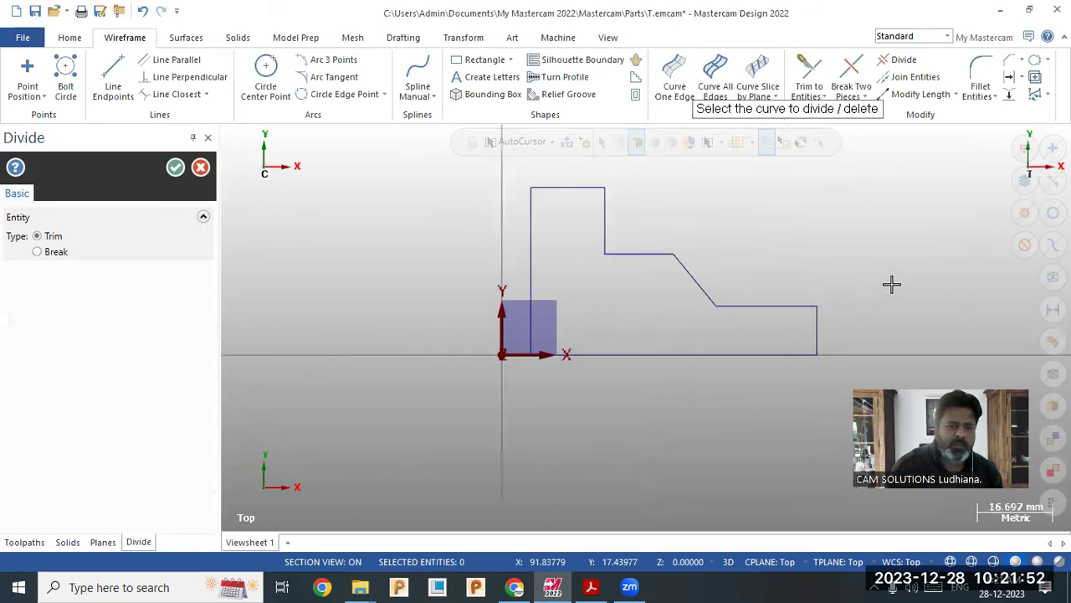
middle_drag(776, 306, 773, 314)
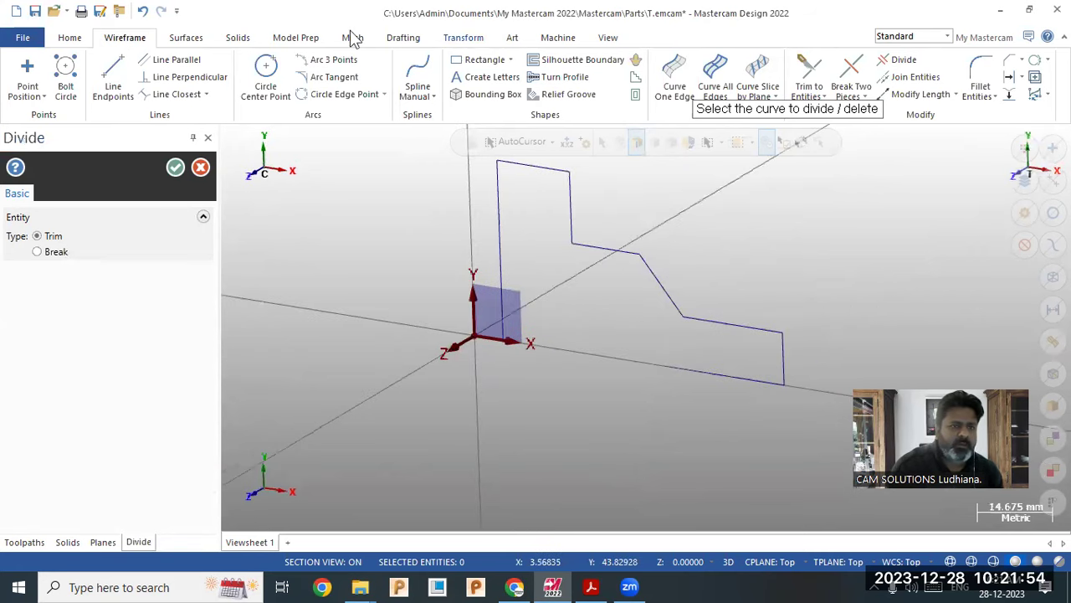
click(238, 37)
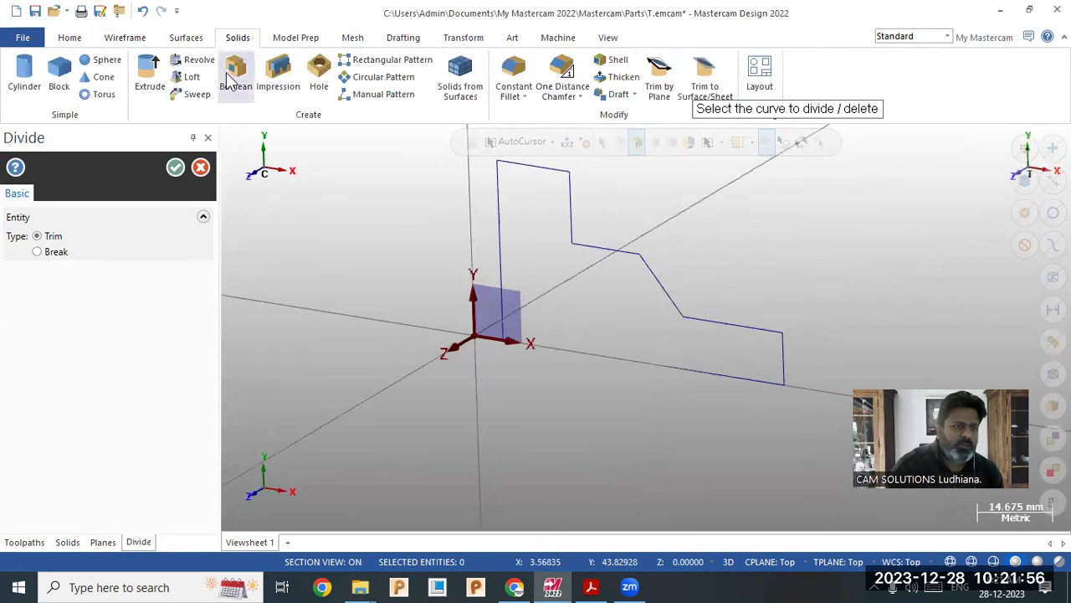
click(600, 360)
key(Return)
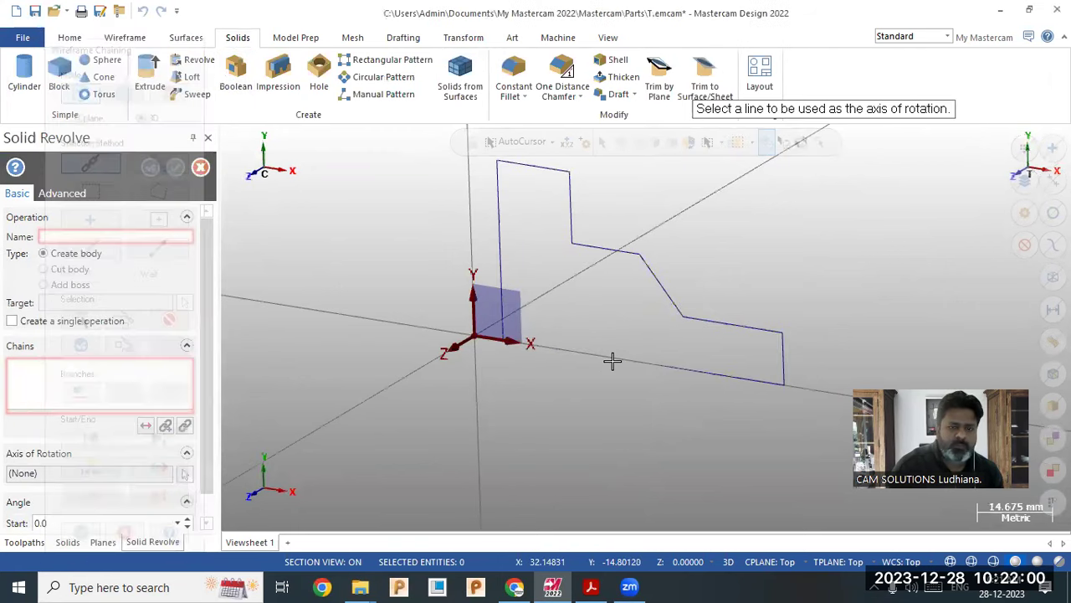
click(565, 350)
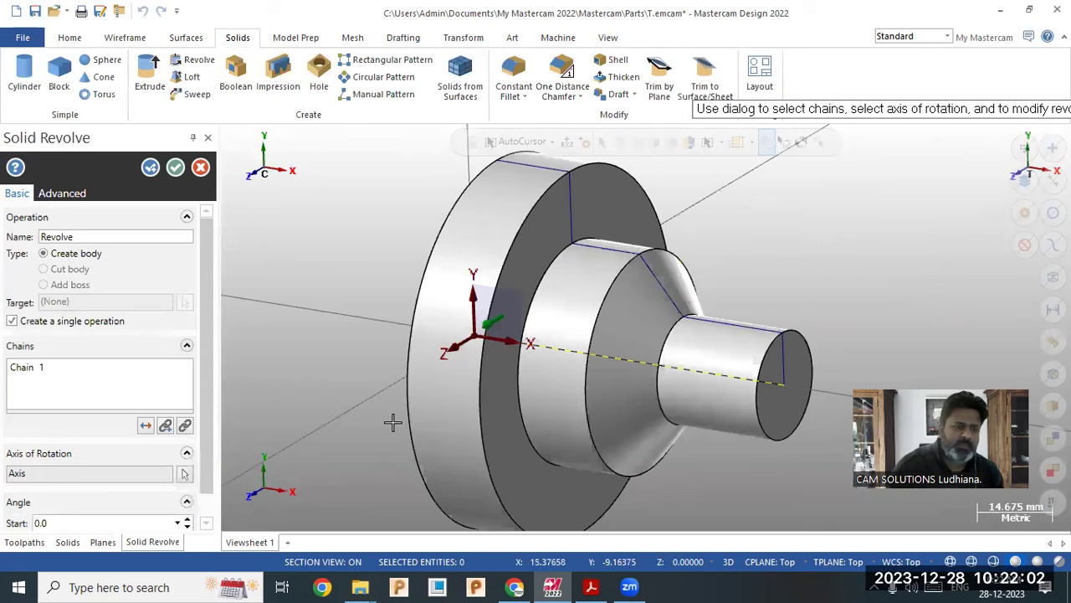
Step: Try the profile's long vertical edge, its uppermost horizontal edge and its short vertical end edge in turn as the axis of rotation
click(185, 473)
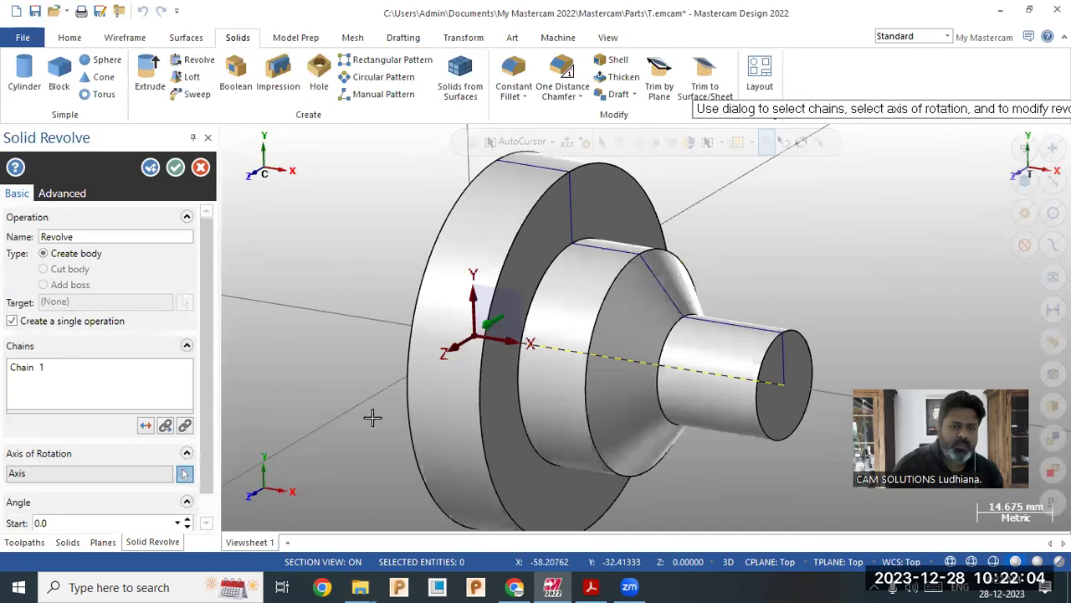
click(512, 266)
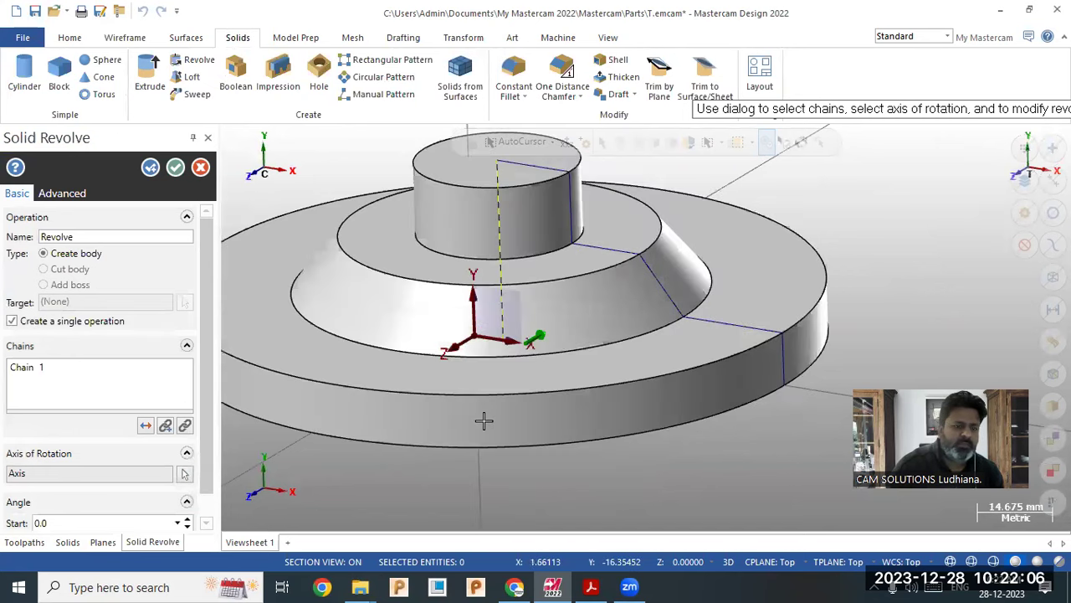
click(185, 474)
click(539, 169)
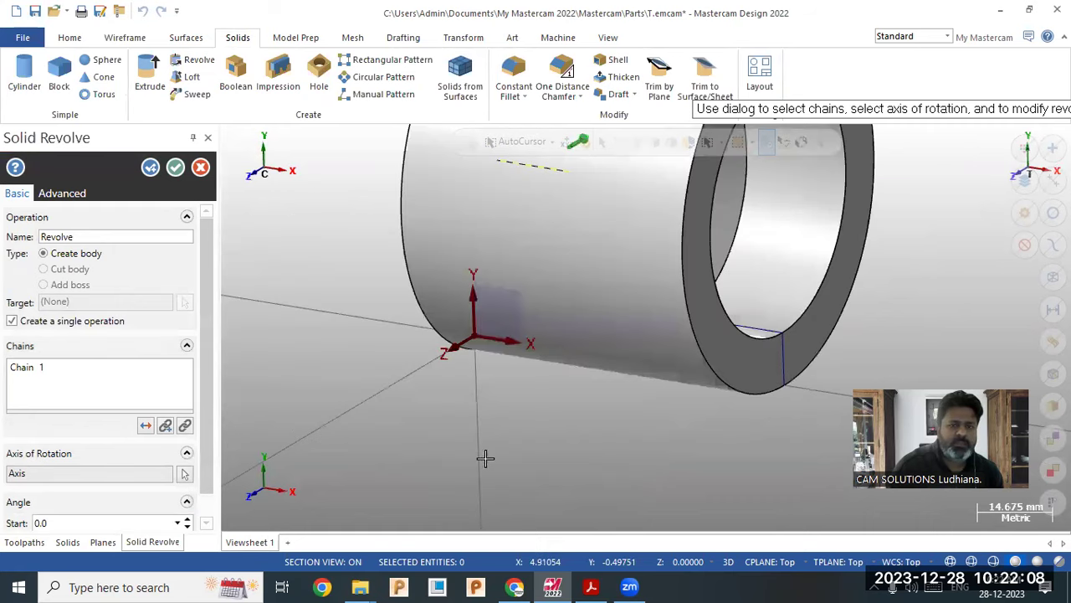
scroll(500, 433, down, 2)
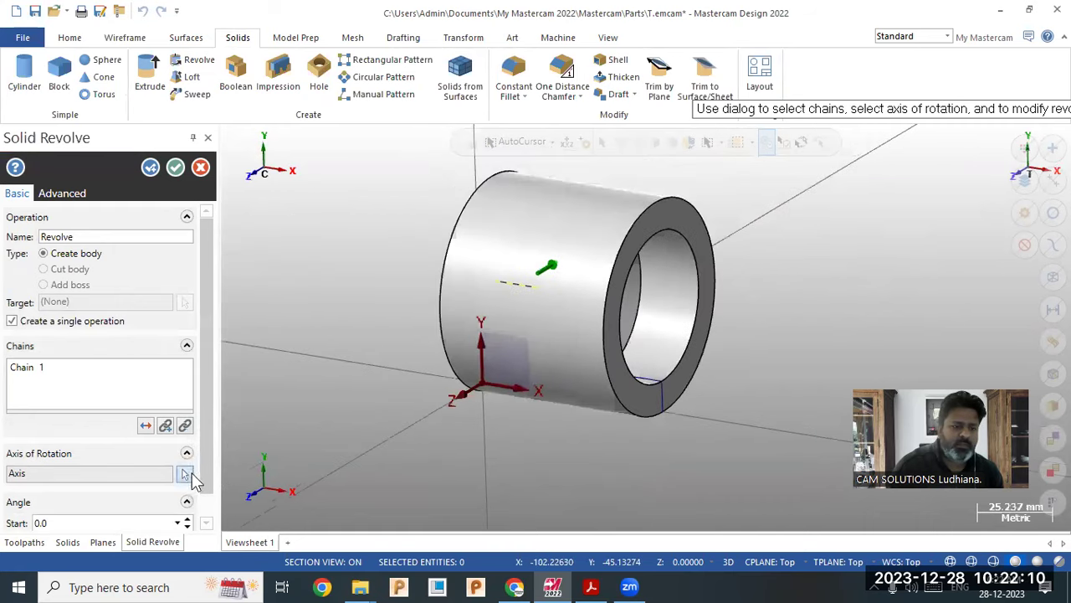
click(185, 474)
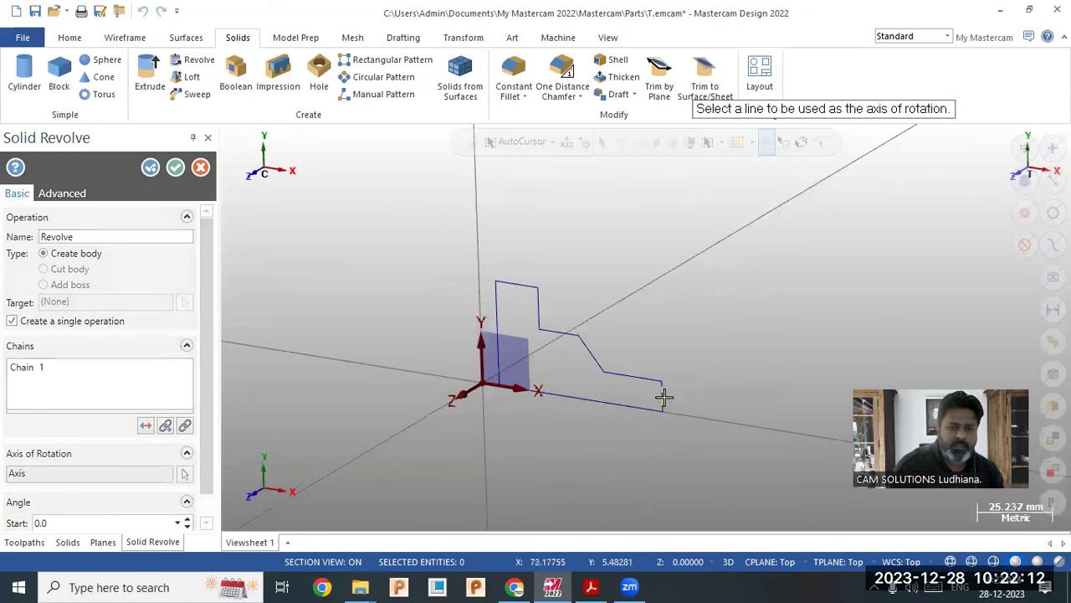
click(662, 398)
middle_drag(619, 270, 617, 293)
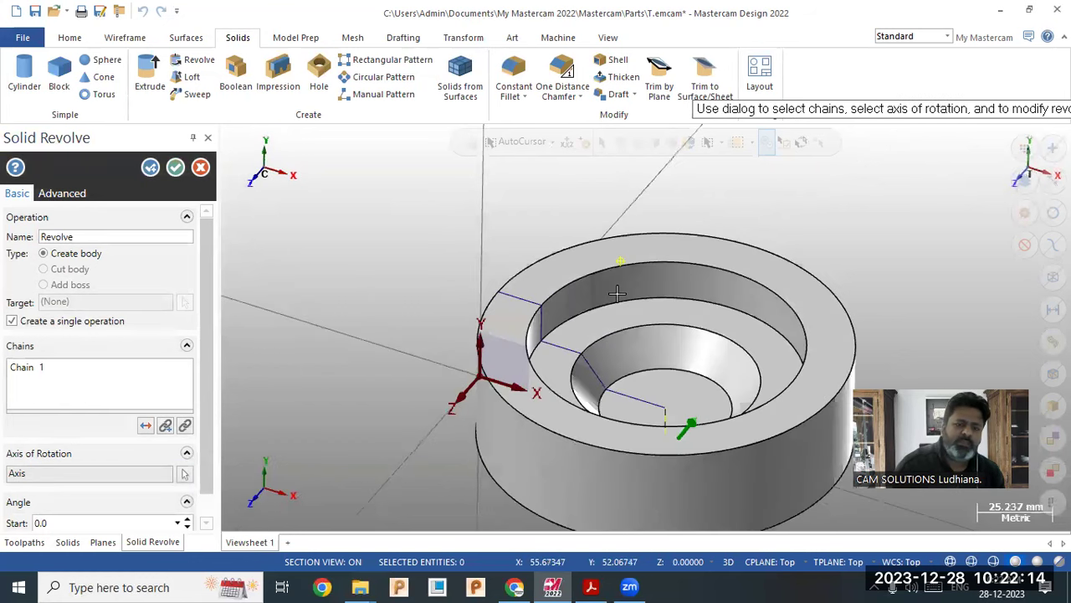
Step: Reselect the profile's horizontal base line as the axis of rotation and create the revolved solid
click(188, 474)
click(603, 414)
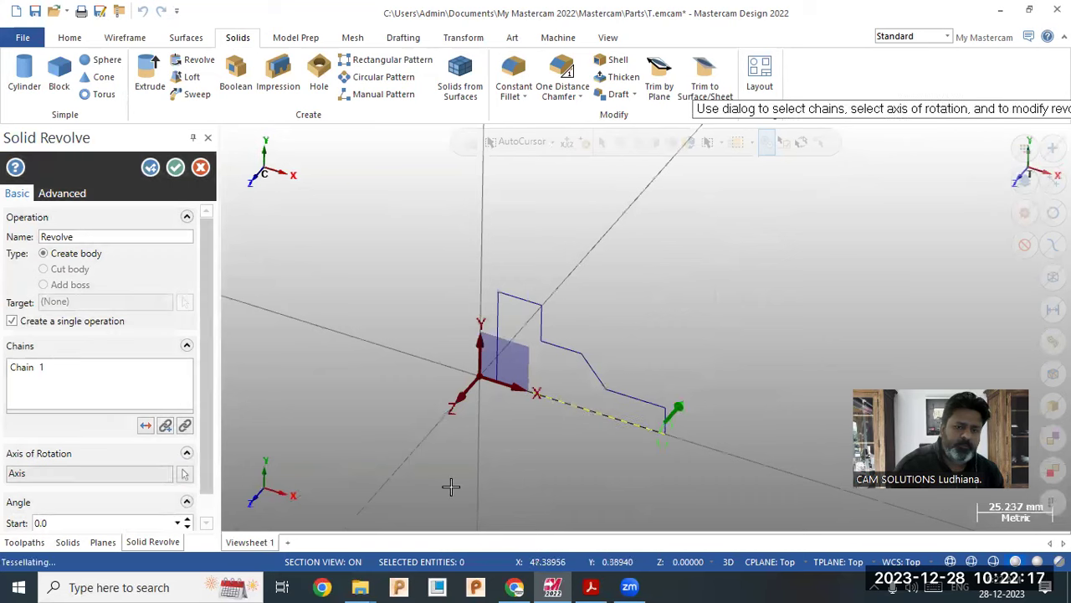
click(175, 167)
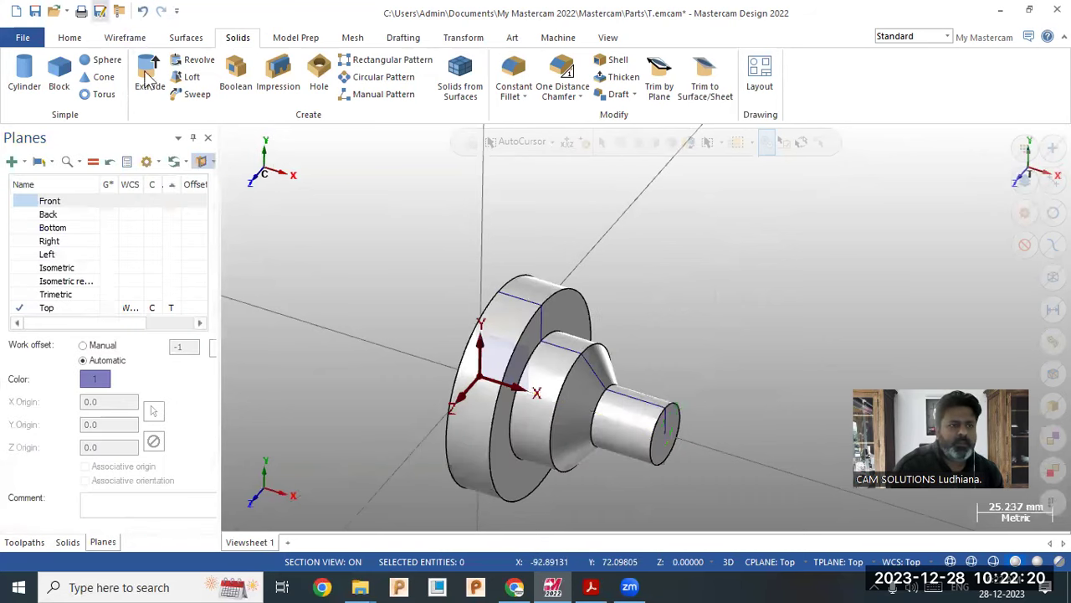
Step: Undo the revolved solid and return to the top view of the wireframe profile
click(142, 11)
right_click(631, 259)
click(667, 304)
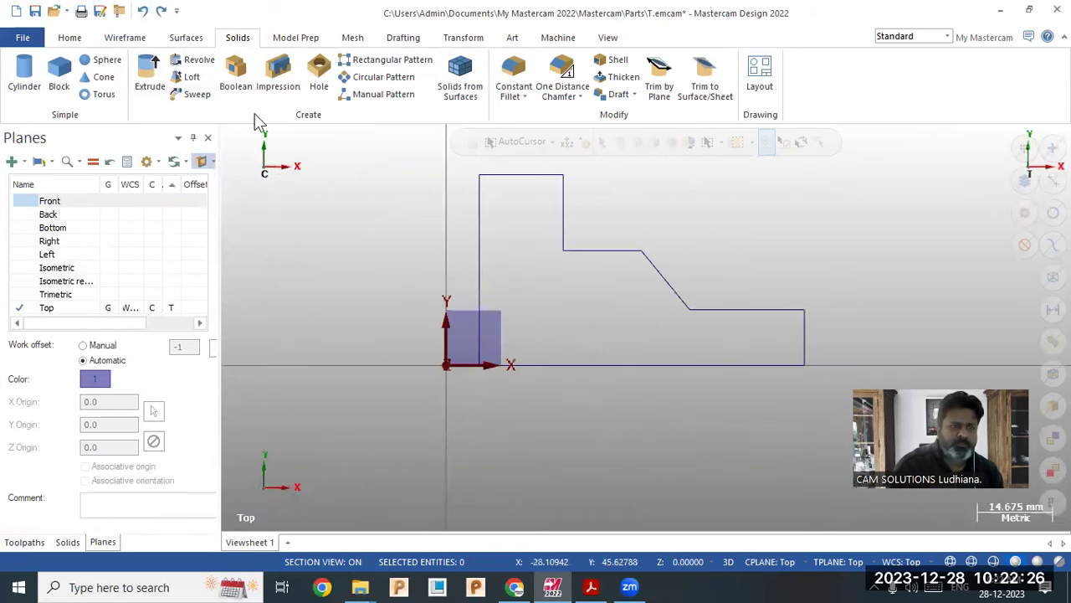
Step: Draw a separate horizontal line below the stepped profile, extending past both of its ends
click(126, 38)
click(422, 436)
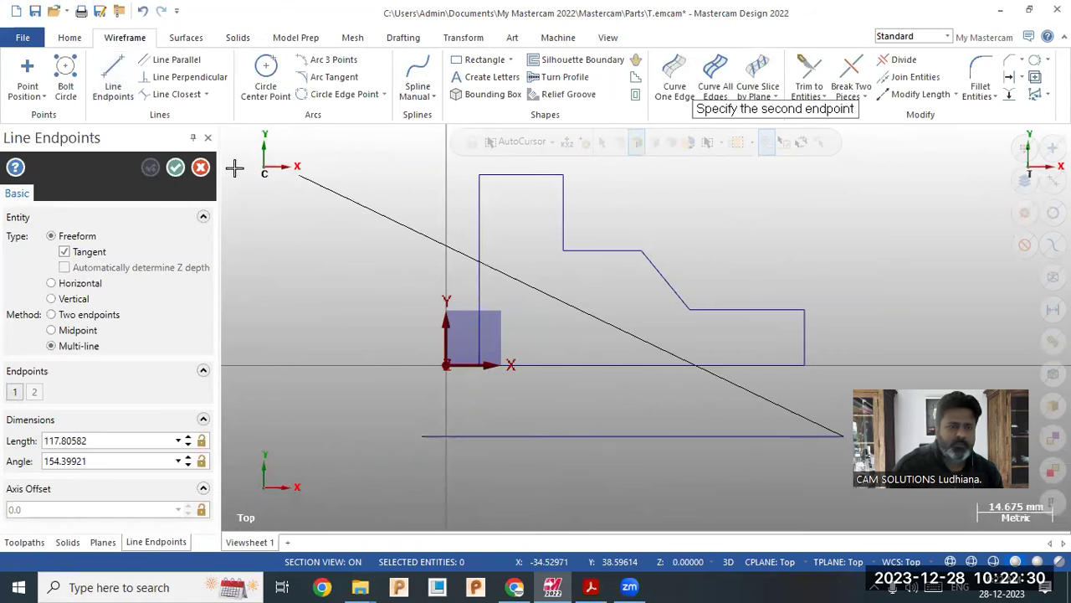
click(175, 167)
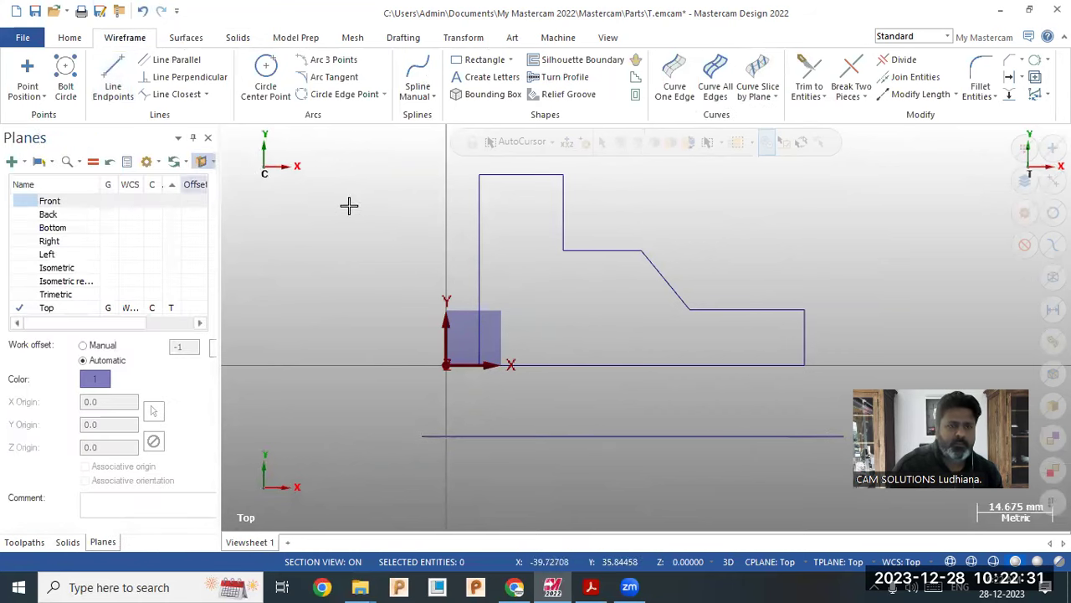
Step: Move all the geometry to the origin by the separate line's end on the +X side, and clear the transform colors
click(465, 38)
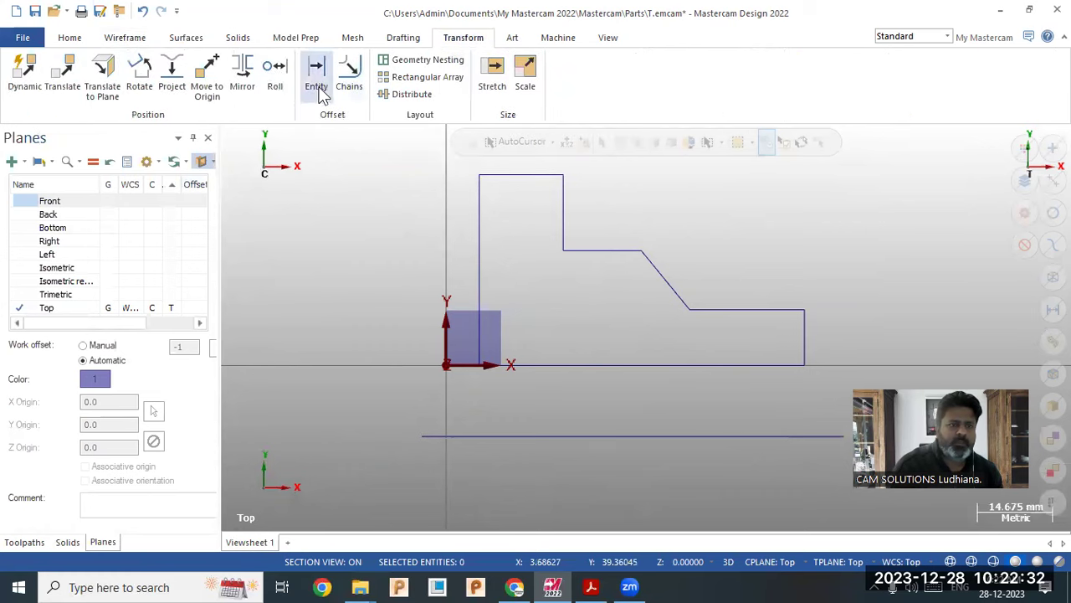
click(211, 83)
click(843, 435)
middle_drag(664, 349, 633, 243)
right_click(684, 233)
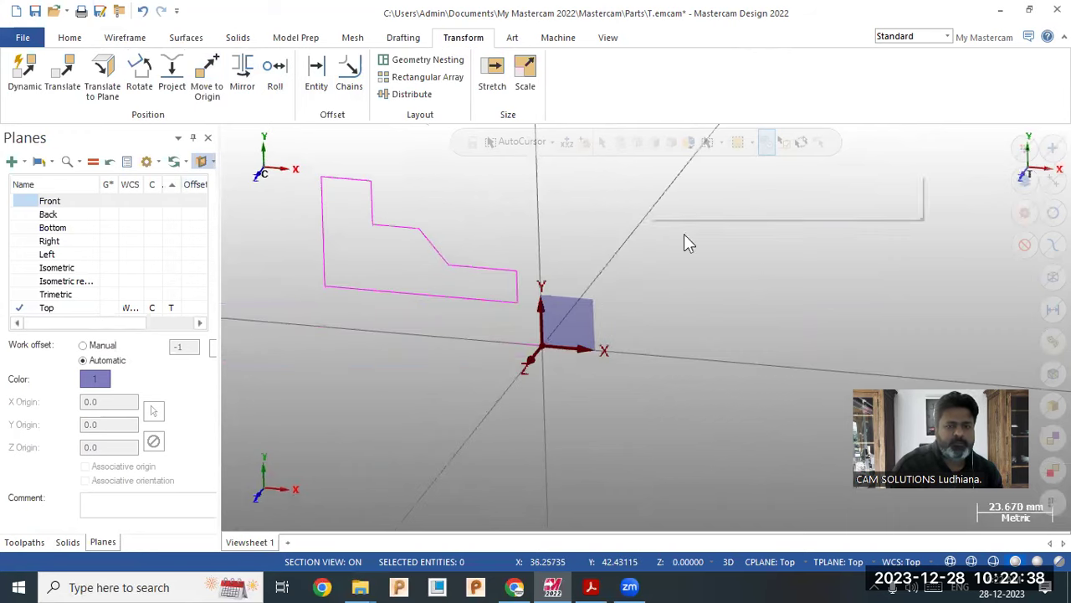
click(724, 216)
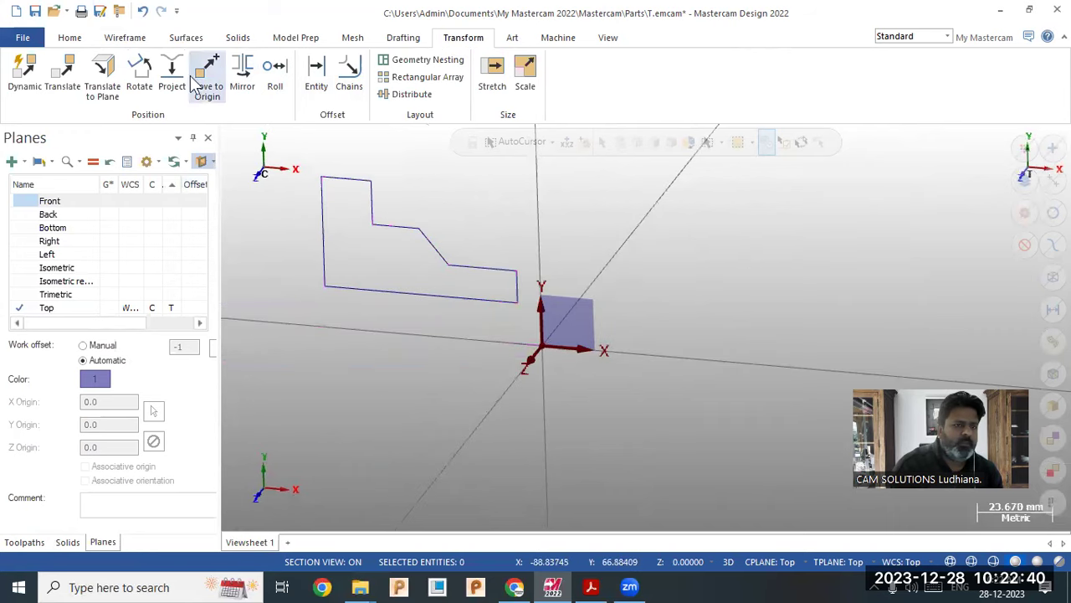
Step: Revolve the closed stepped profile about the separate horizontal line to create a hollow stepped solid
click(239, 38)
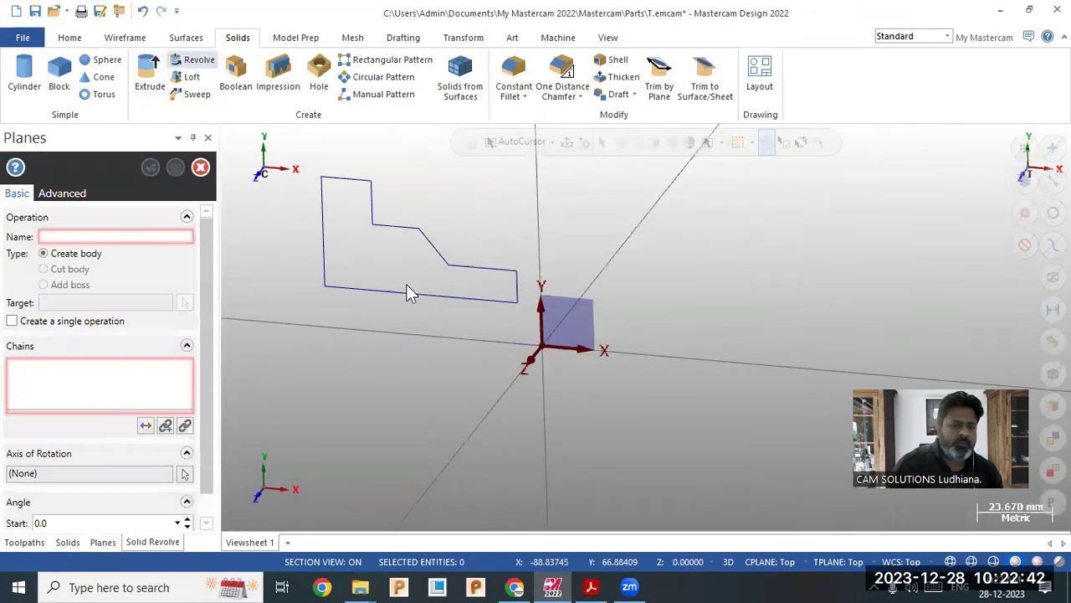
click(390, 297)
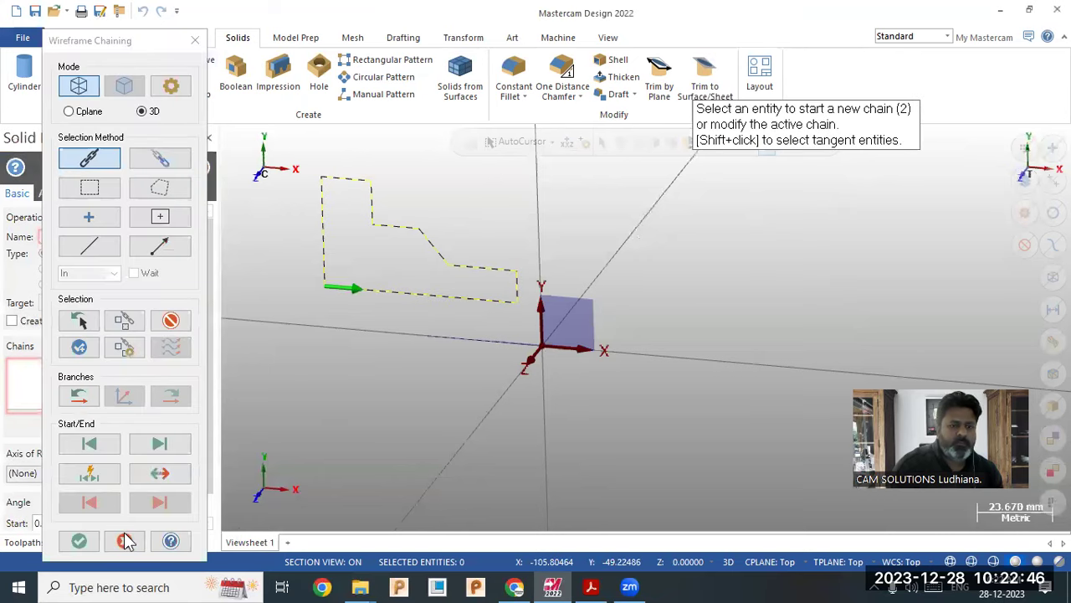
key(Return)
click(460, 341)
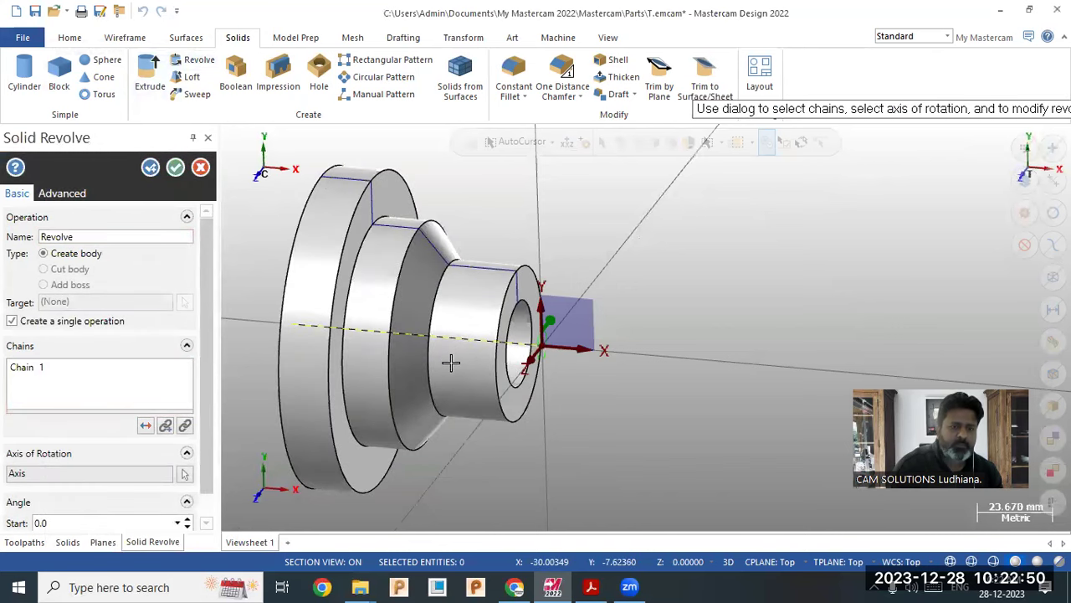
middle_drag(543, 386, 565, 374)
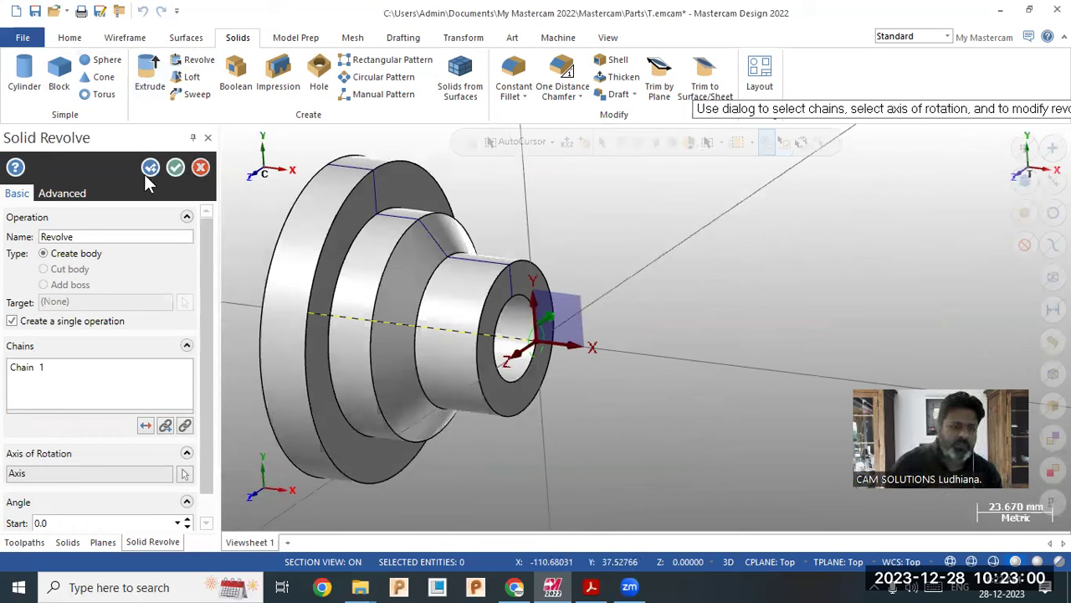
click(175, 169)
Step: Inspect the hollow solid from several angles and start a new part without saving the changes to T.emcam
middle_drag(611, 238, 591, 249)
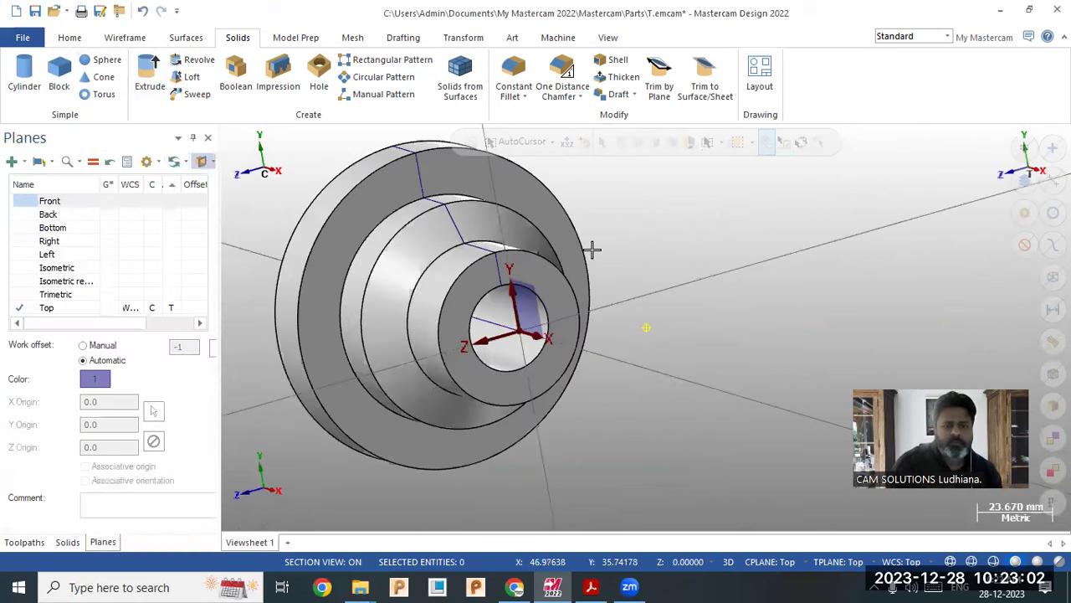
middle_drag(712, 229, 733, 222)
middle_drag(658, 242, 398, 159)
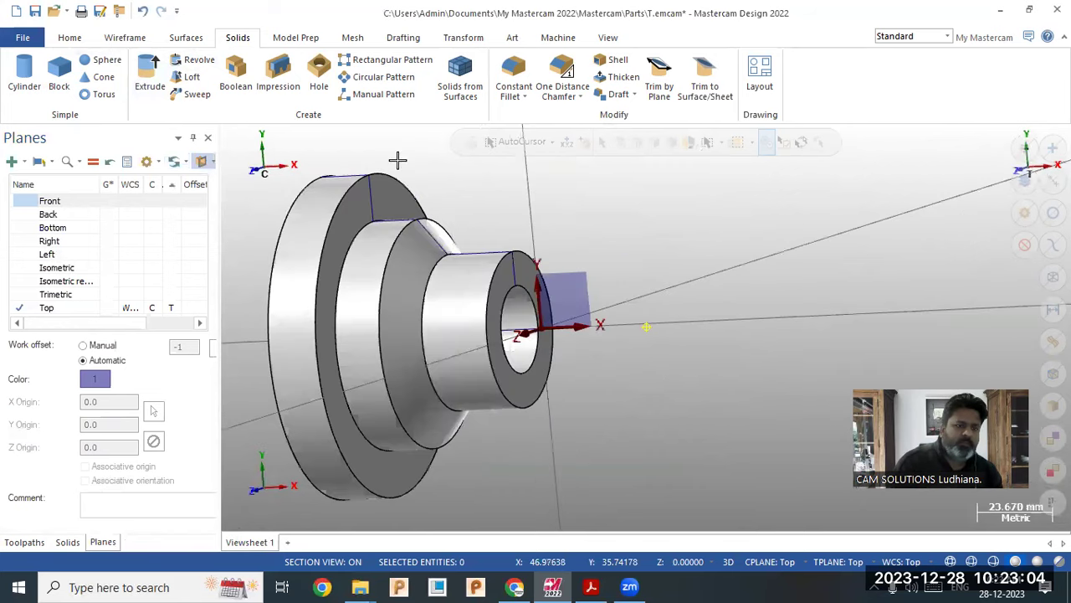
key(alt+F4)
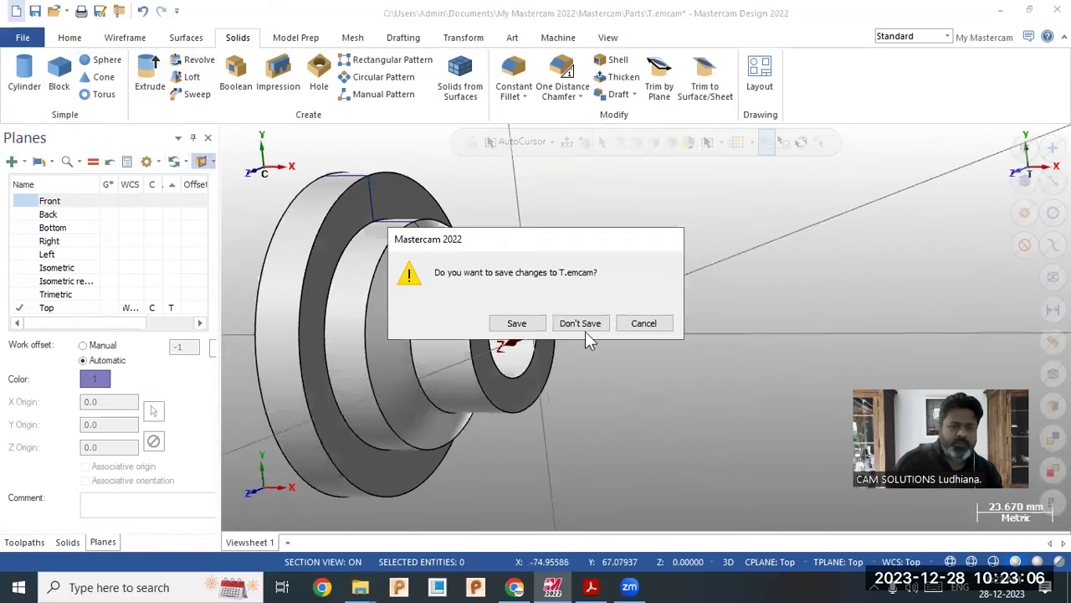
click(554, 323)
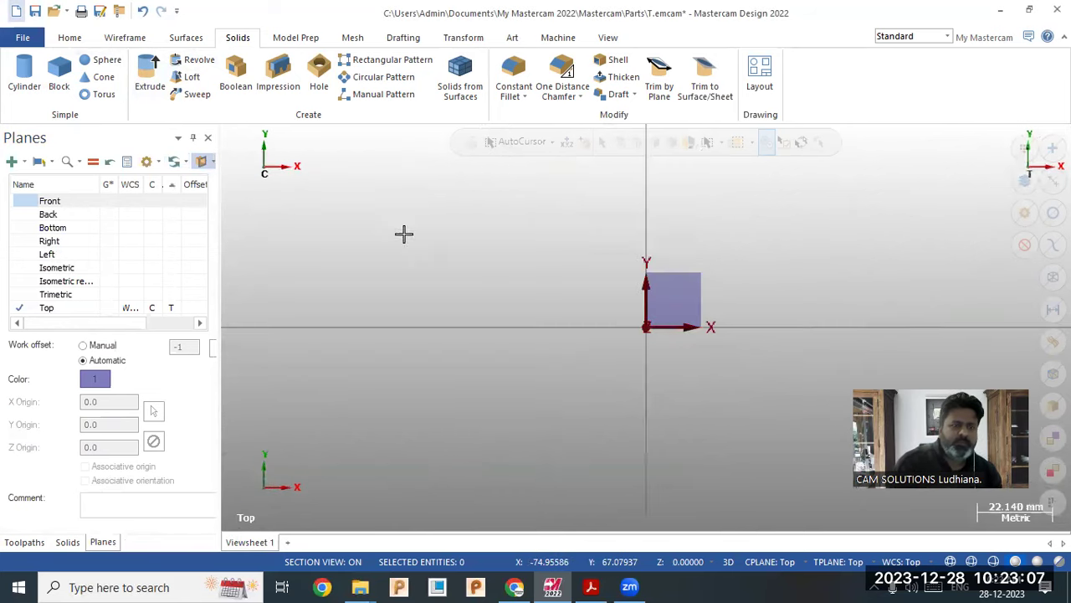
Step: Draw a manual spline from the origin that waves along the X axis, bulges outward and curls back below the origin
click(130, 42)
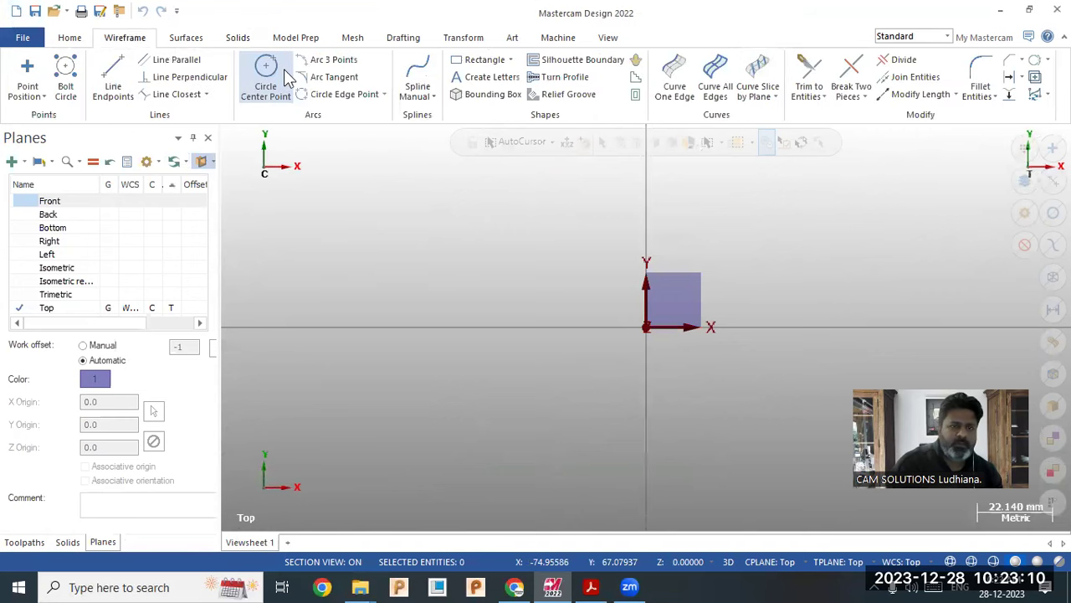
click(418, 75)
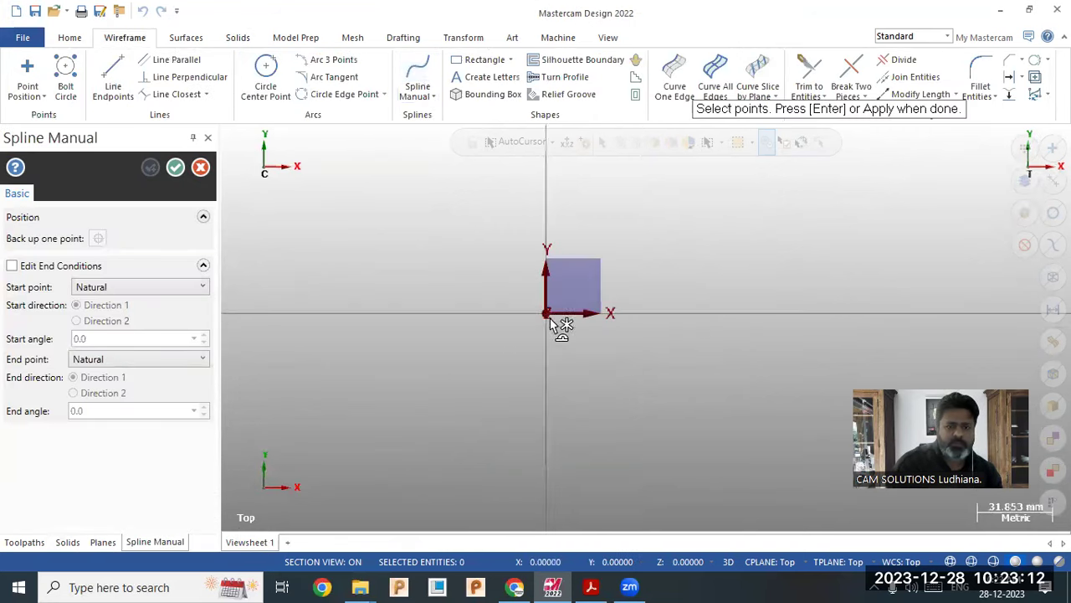
click(584, 342)
click(640, 331)
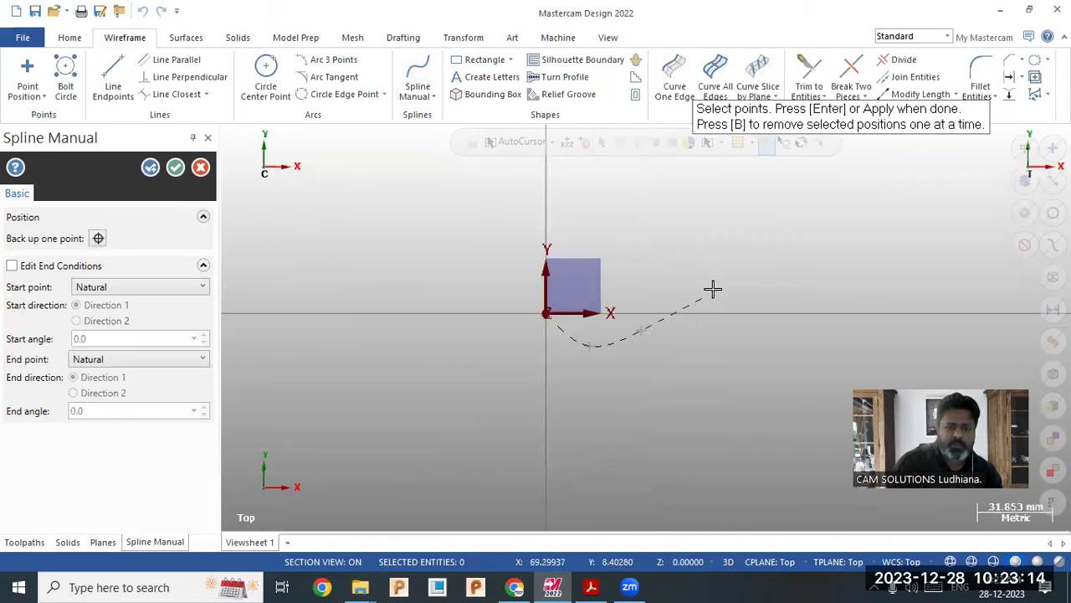
click(781, 305)
click(793, 431)
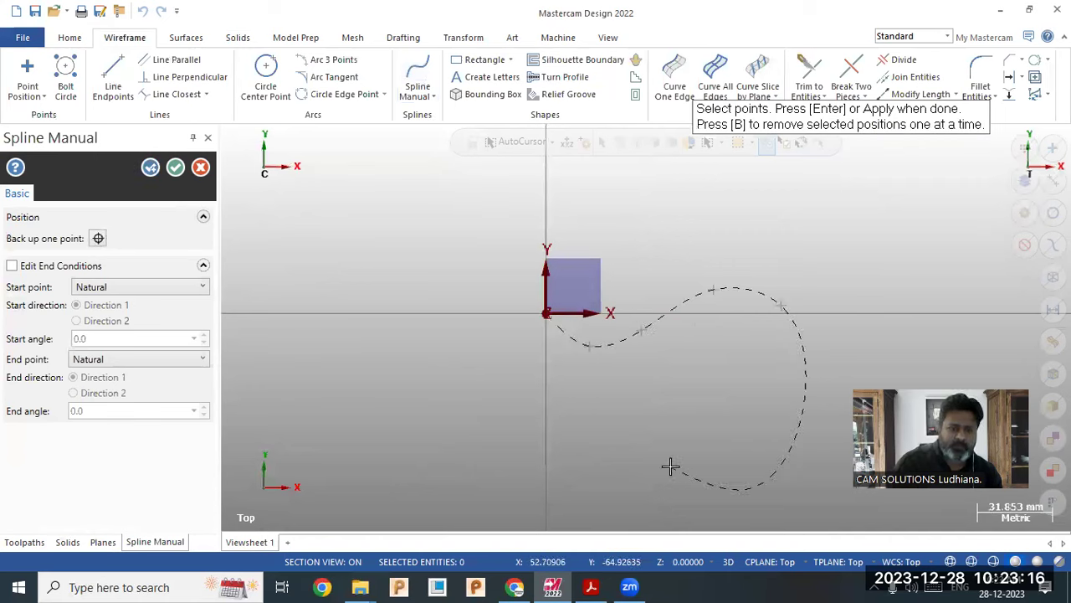
scroll(606, 298, up, 1)
scroll(661, 442, down, 1)
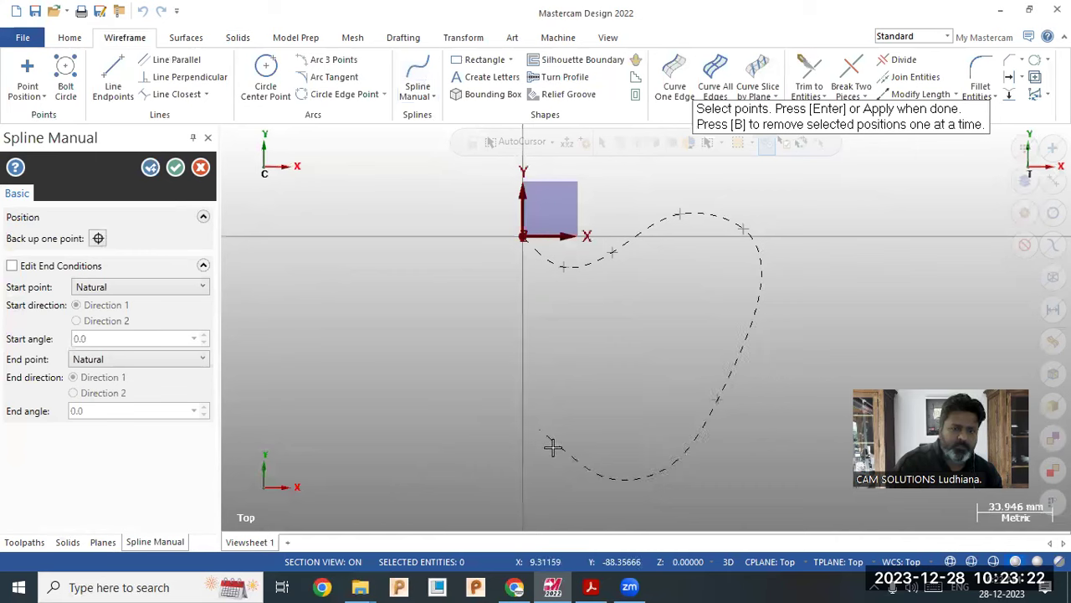
click(561, 464)
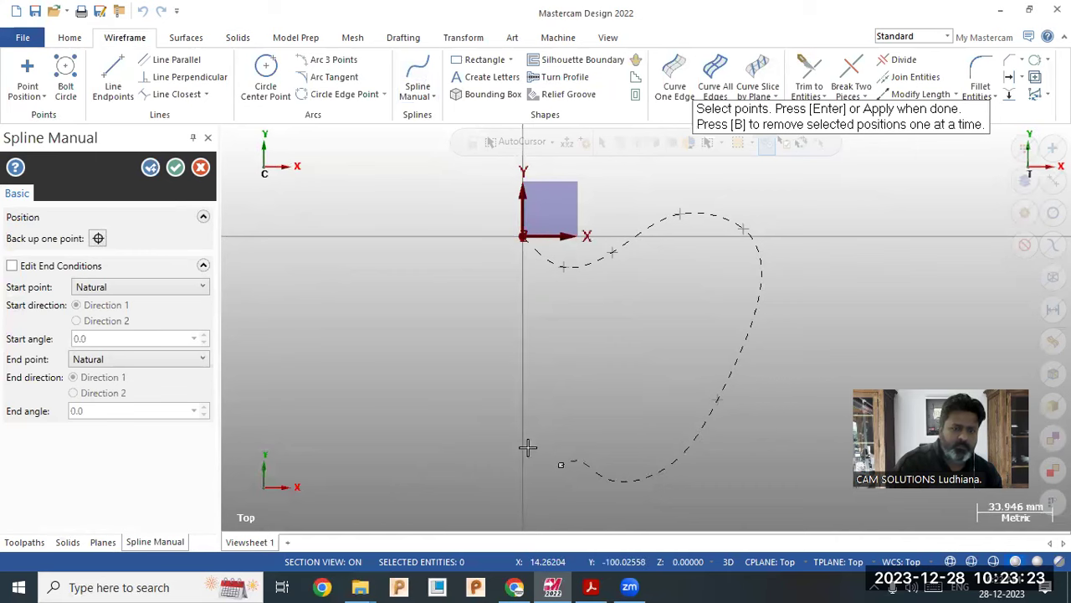
click(174, 167)
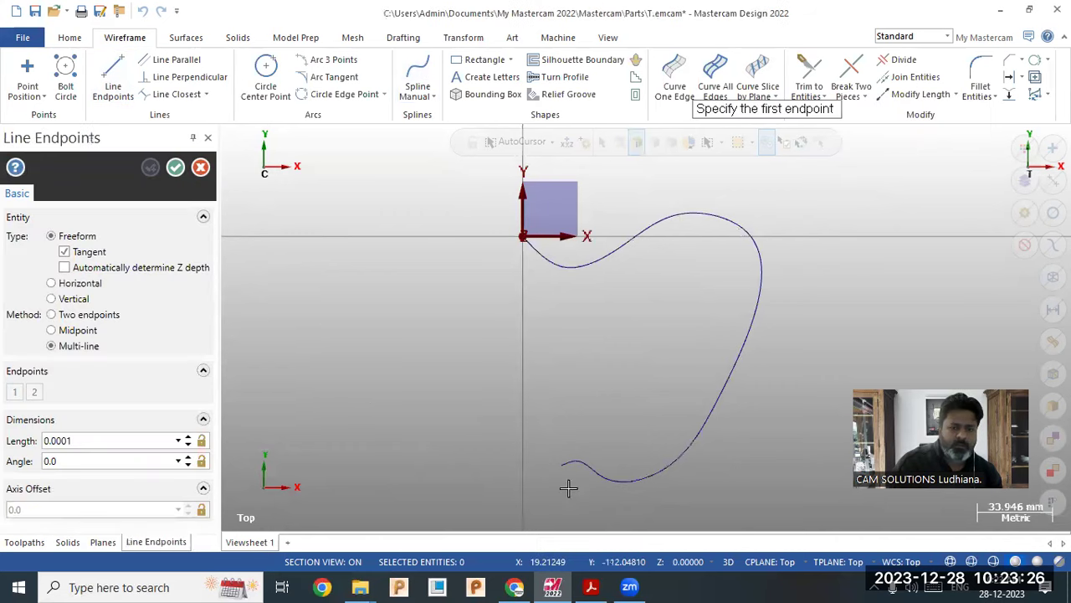
Step: Draw a vertical line crossing the spline near both its ends, and trim the overhanging spline and line ends to leave a closed profile
click(578, 496)
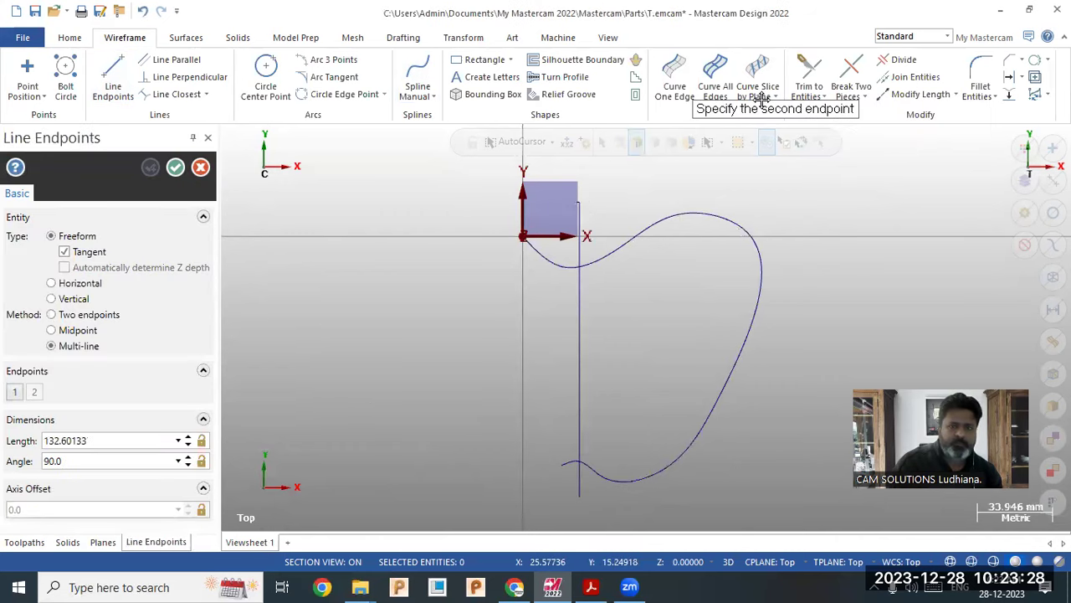
click(549, 263)
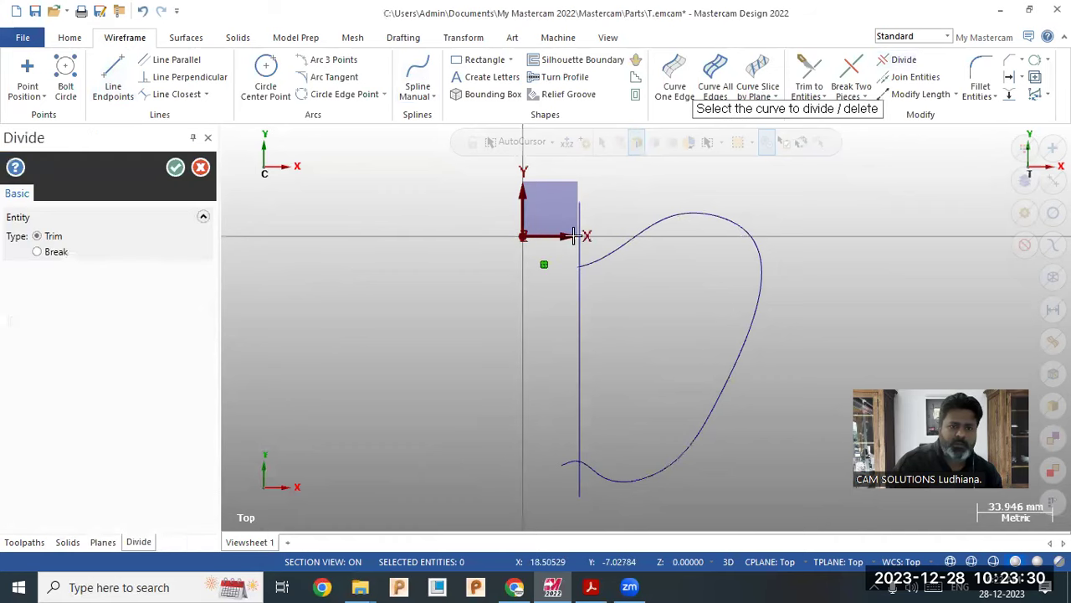
click(573, 490)
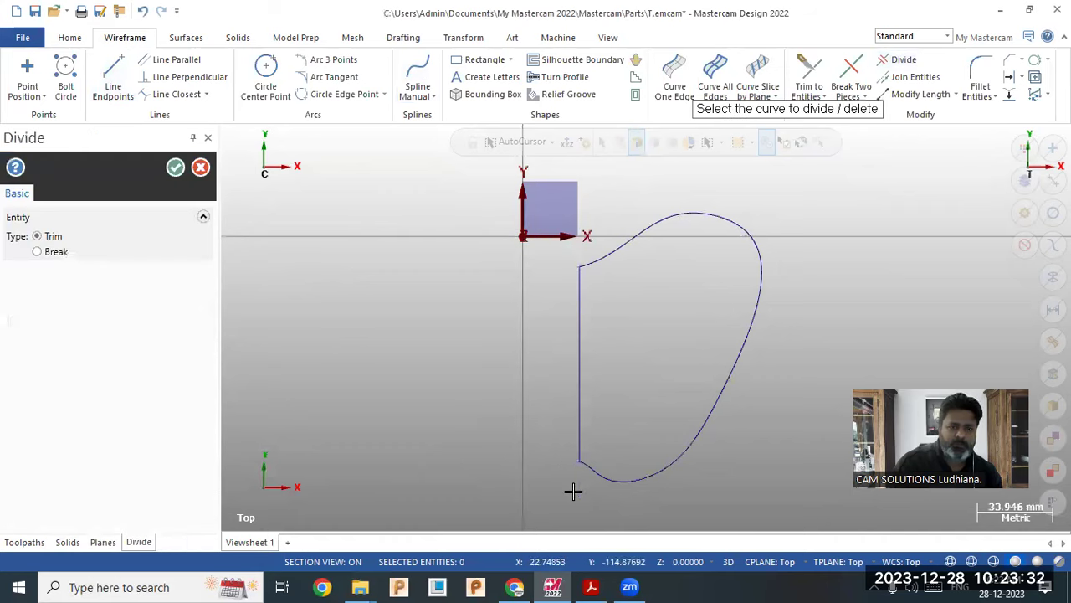
click(579, 345)
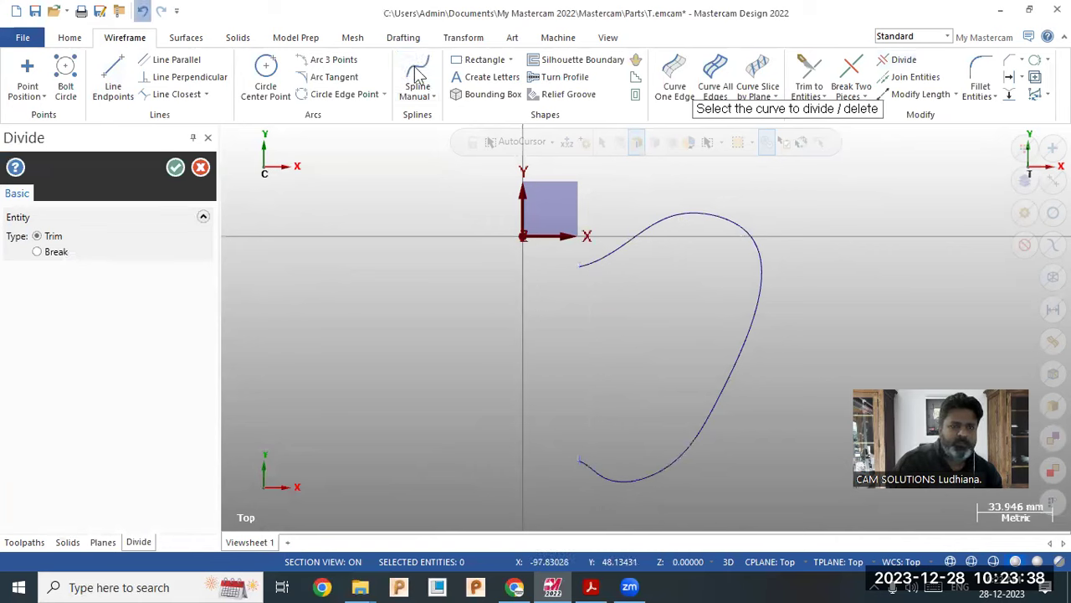
key(ctrl+z)
Step: Draw a small curved spline bulging across the vertical line's middle, and trim the overlaps so it forms a rounded notch in the profile
click(606, 344)
click(566, 387)
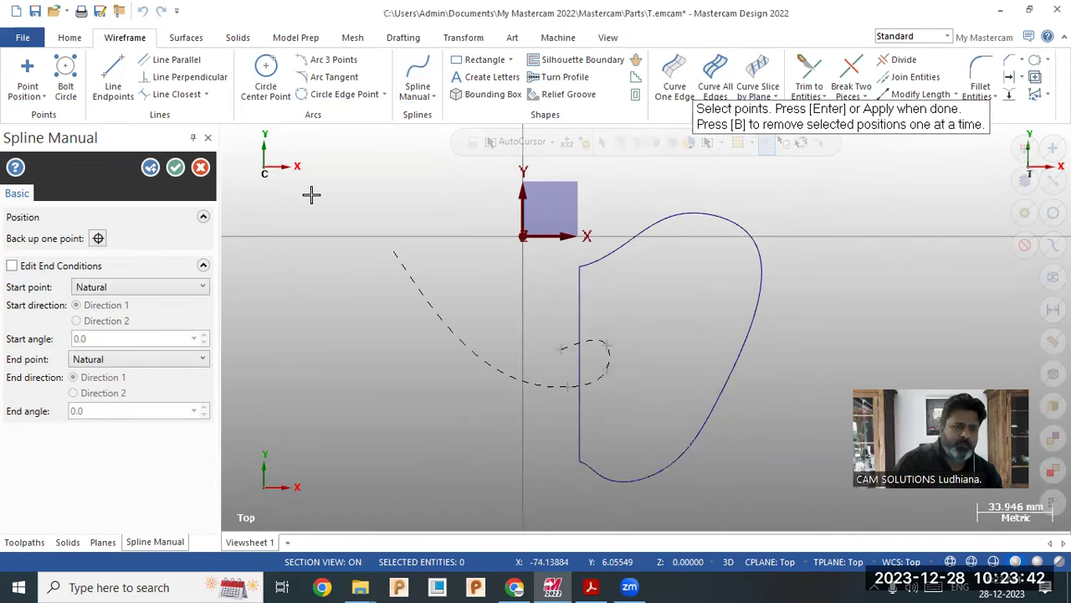
click(175, 168)
click(898, 61)
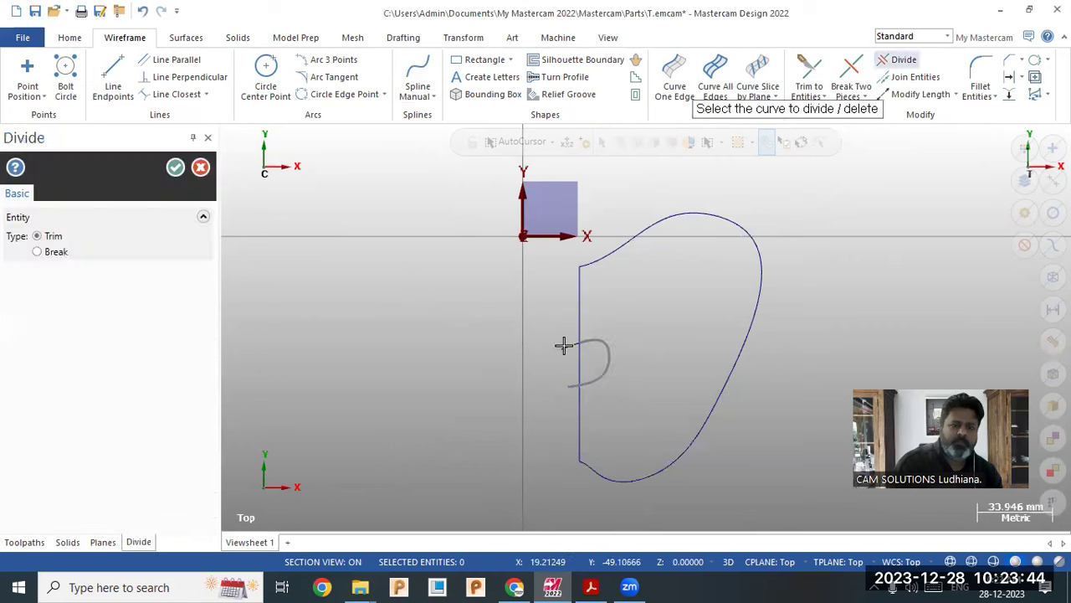
click(572, 359)
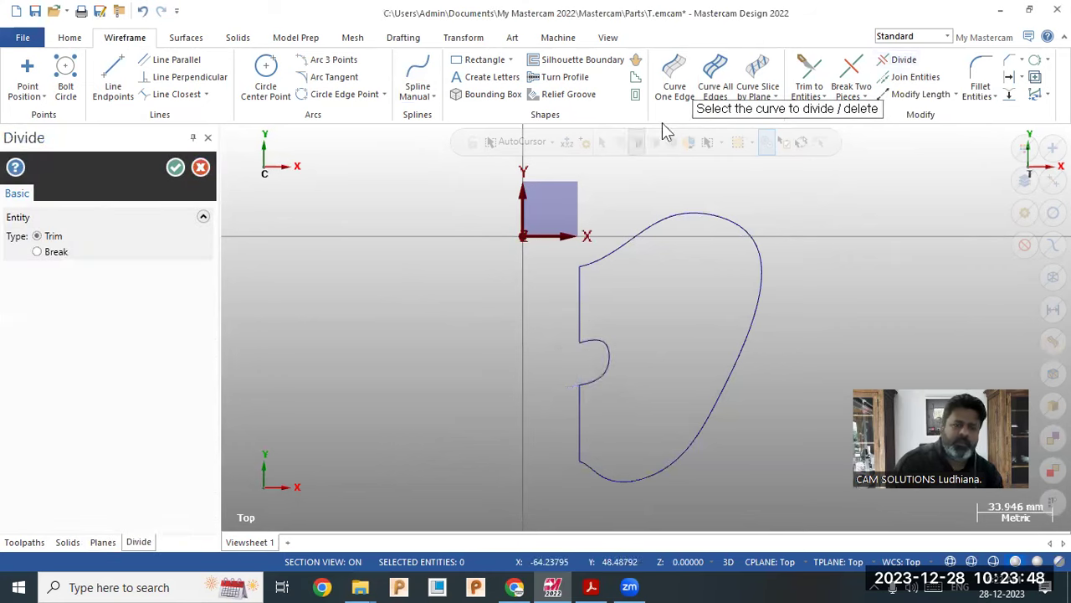
click(178, 170)
Step: Start a solid Revolve of the closed profile, using the vertical segment above the notch as the rotation axis
scroll(443, 270, down, 1)
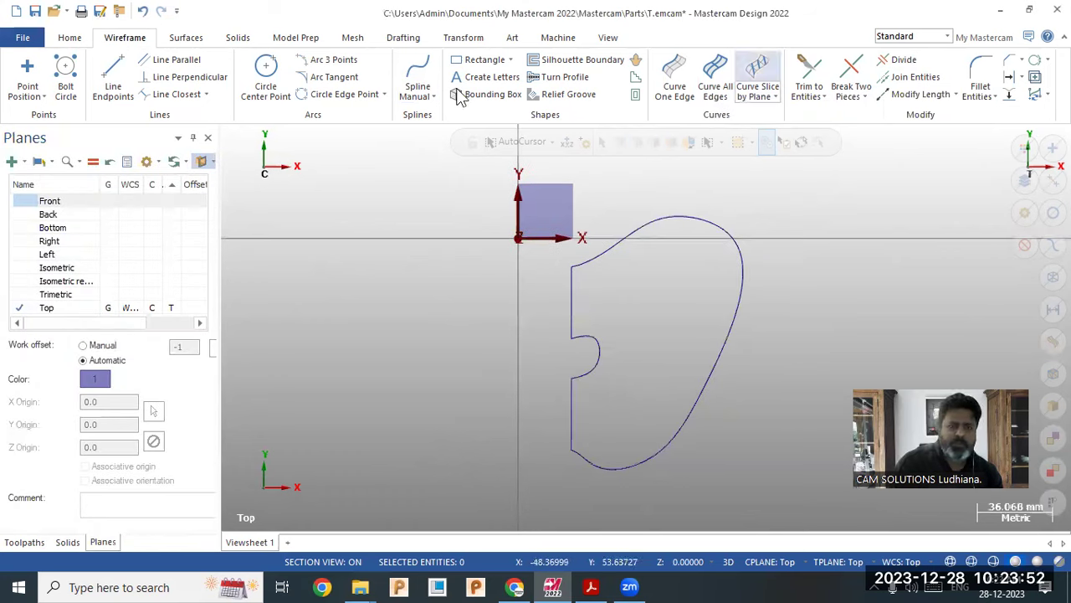
scroll(191, 67, down, 2)
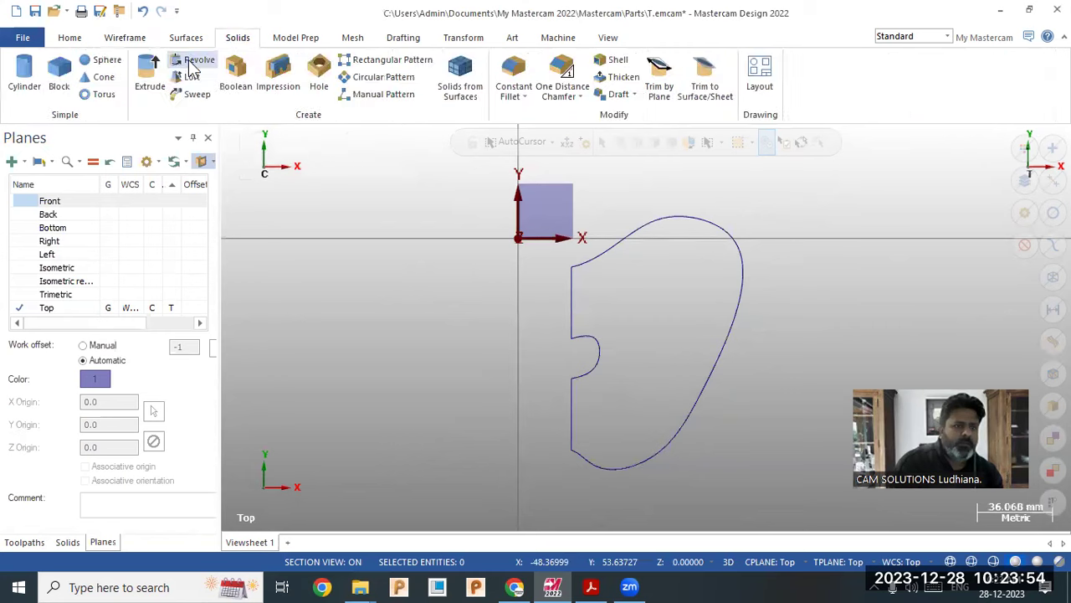
click(573, 281)
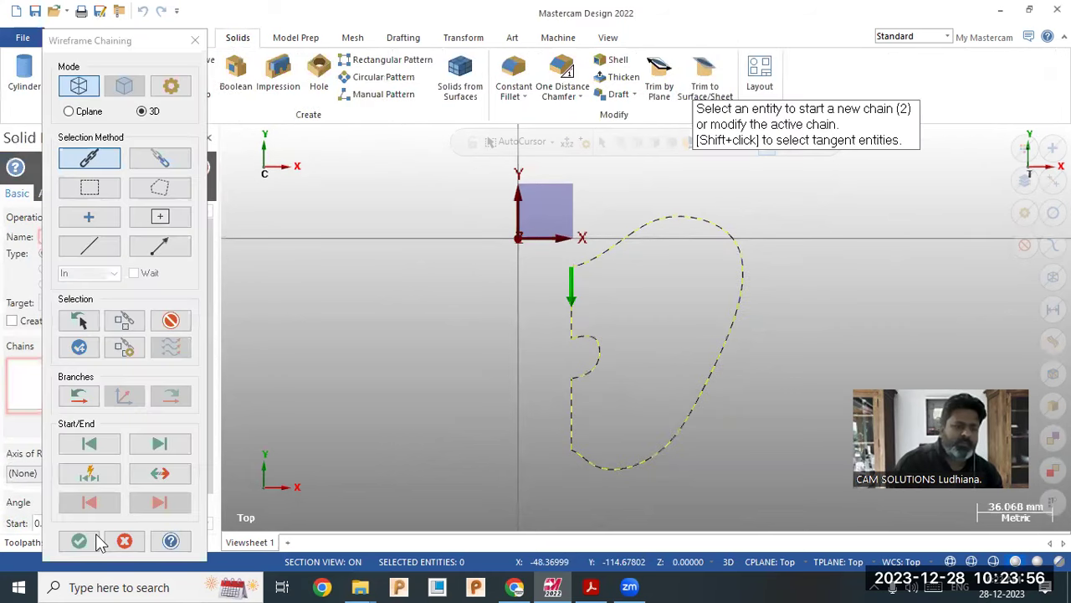
click(80, 541)
click(566, 316)
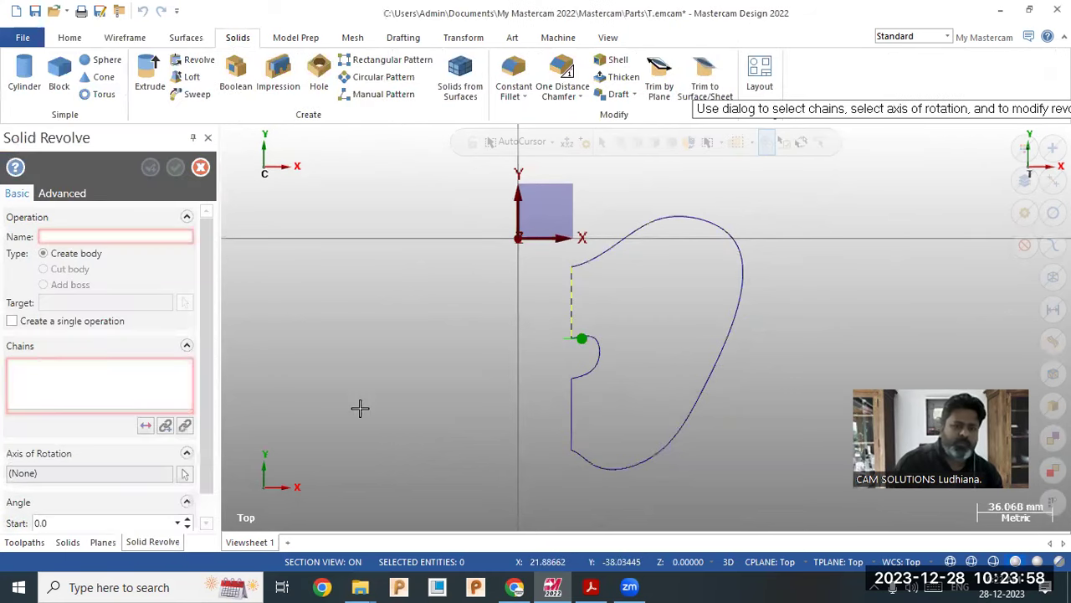
Step: Set the revolve's end angle to 270 degrees and create the solid
scroll(128, 513, down, 1)
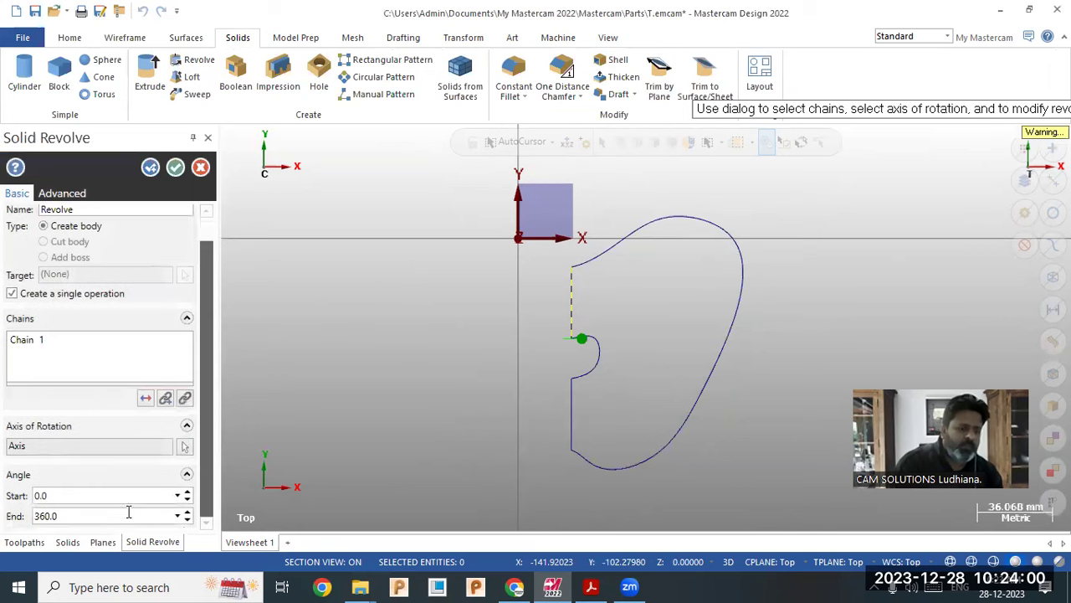
click(122, 514)
text(2)
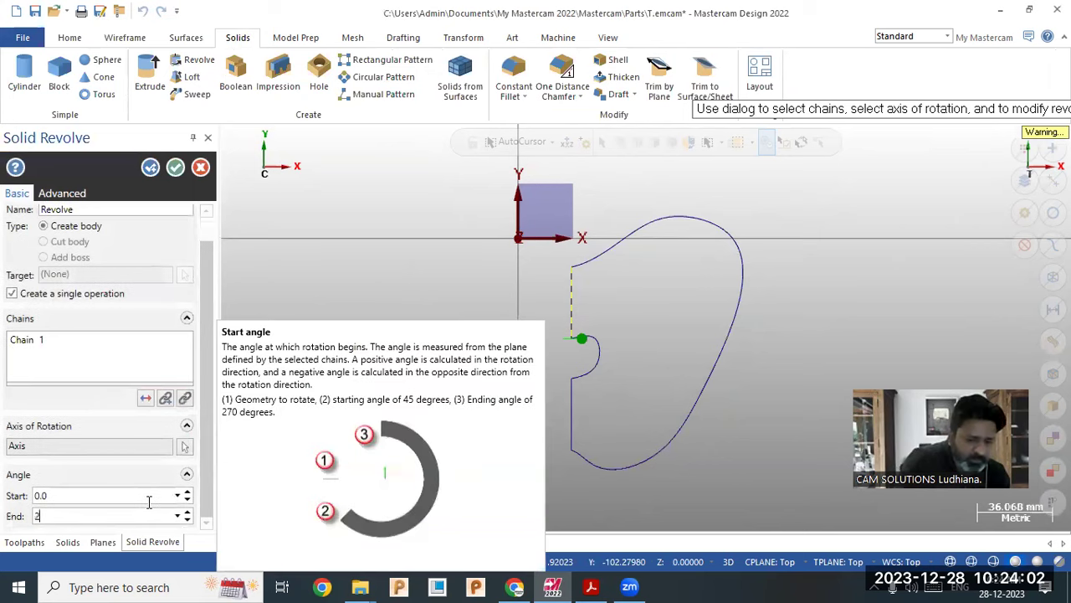
text(70)
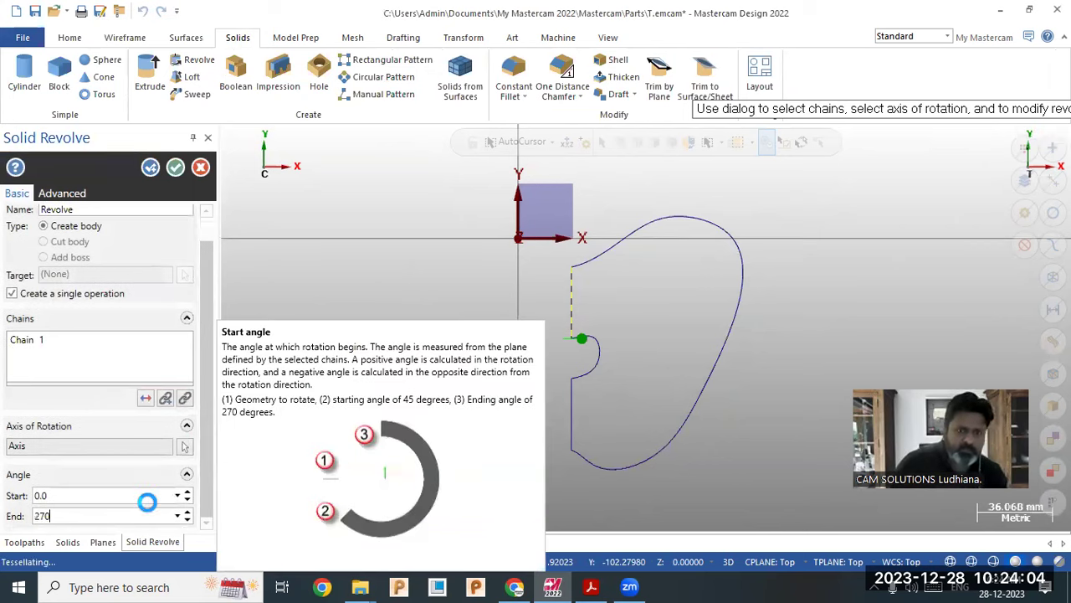
mouse_move(714, 404)
middle_down()
mouse_move(711, 427)
mouse_move(695, 419)
middle_up()
click(179, 167)
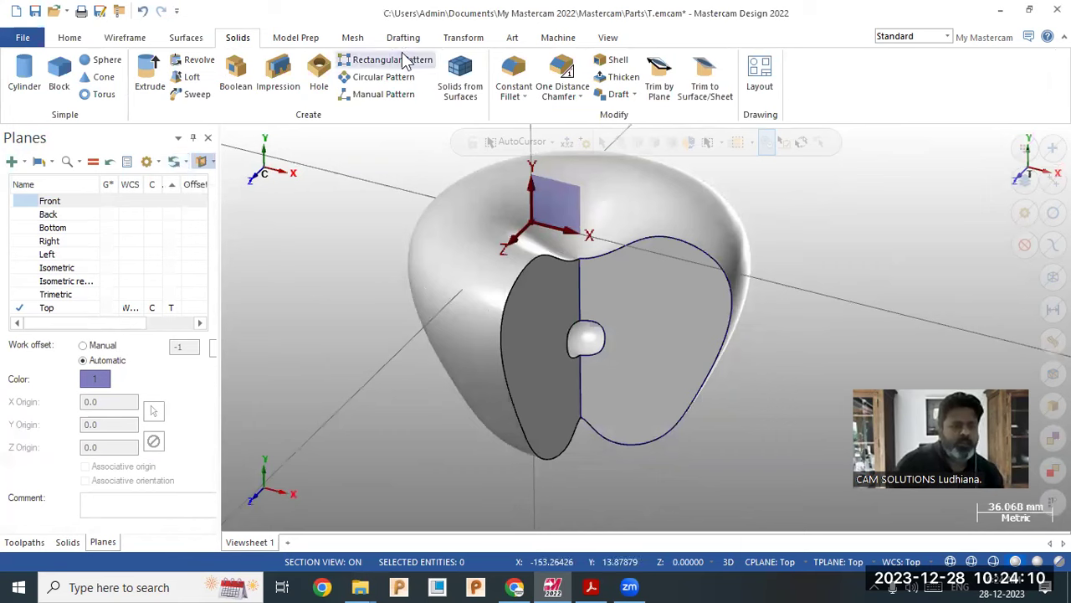
Step: Move all the geometry to the origin by the upper end of the rotation axis line, and clear the transform colors
click(450, 41)
click(216, 92)
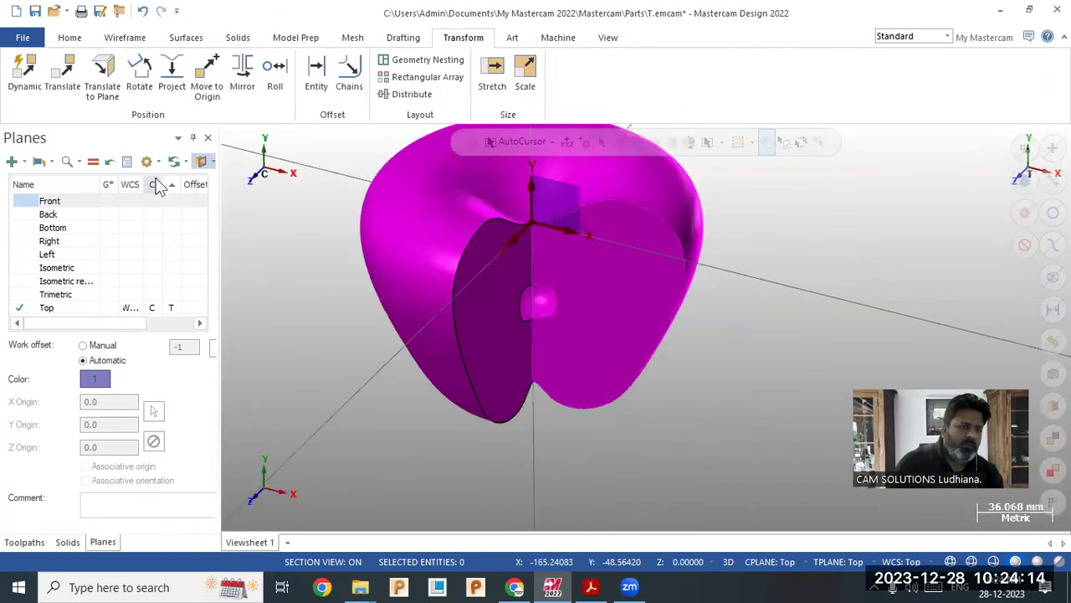
right_click(346, 268)
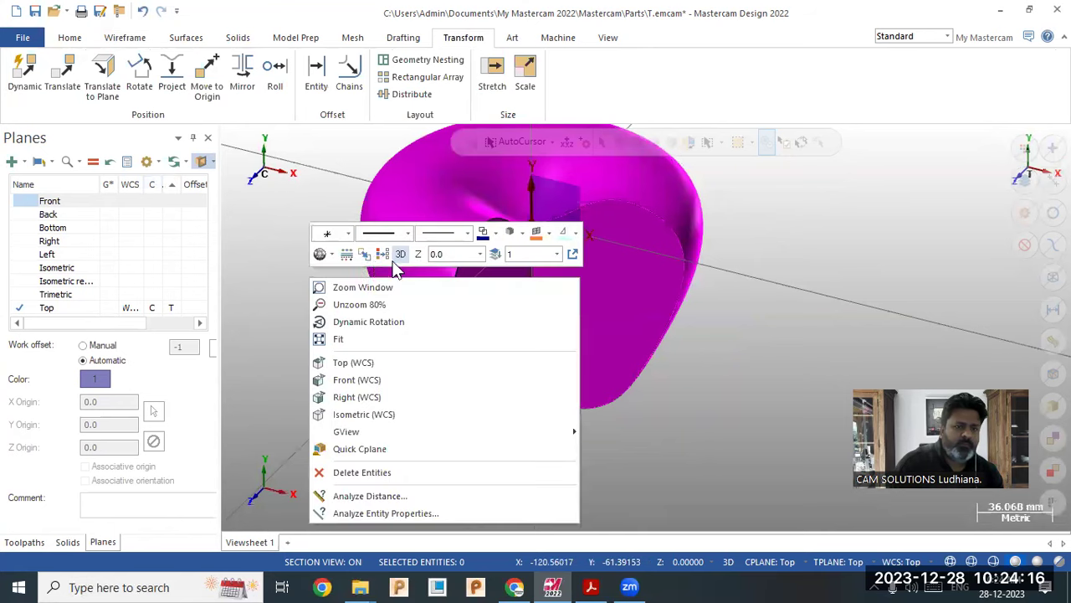
middle_drag(309, 406, 349, 383)
scroll(275, 260, up, 2)
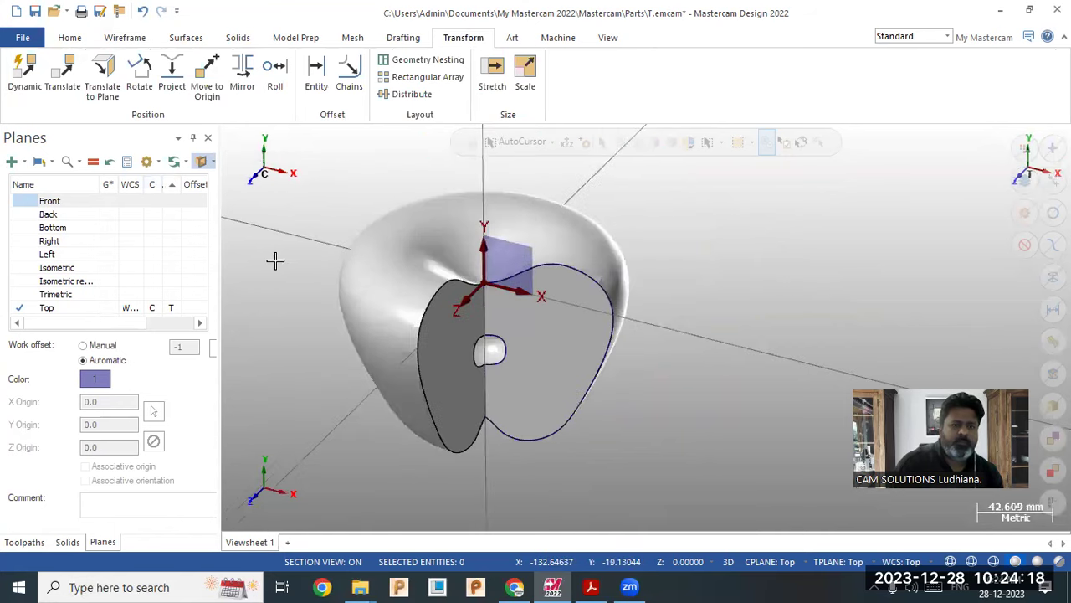
scroll(306, 272, up, 1)
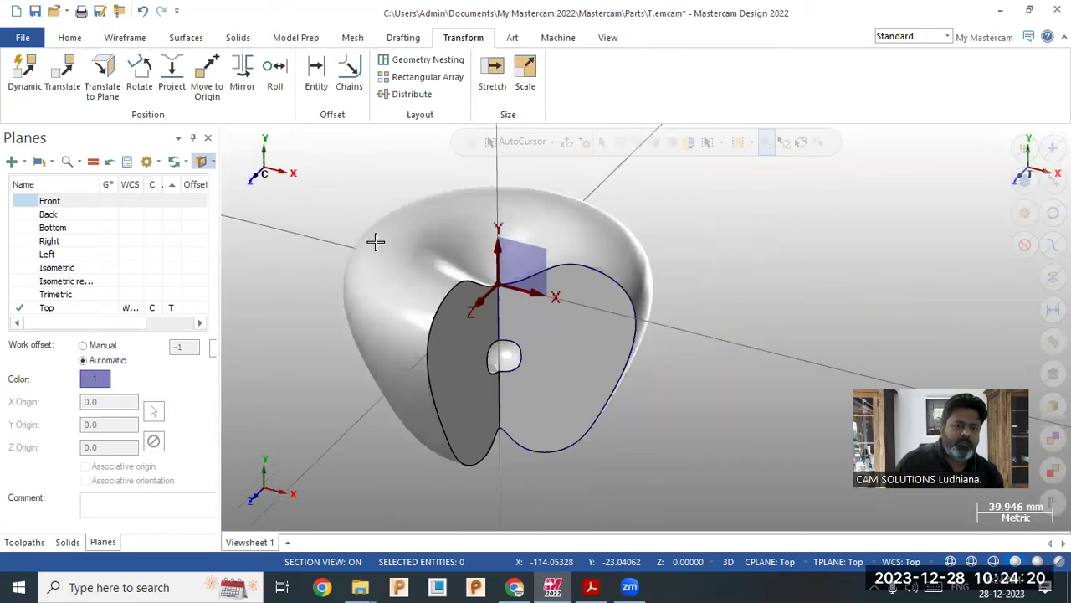
Step: Switch on the material display for the revolved solid and view it from another angle
click(609, 40)
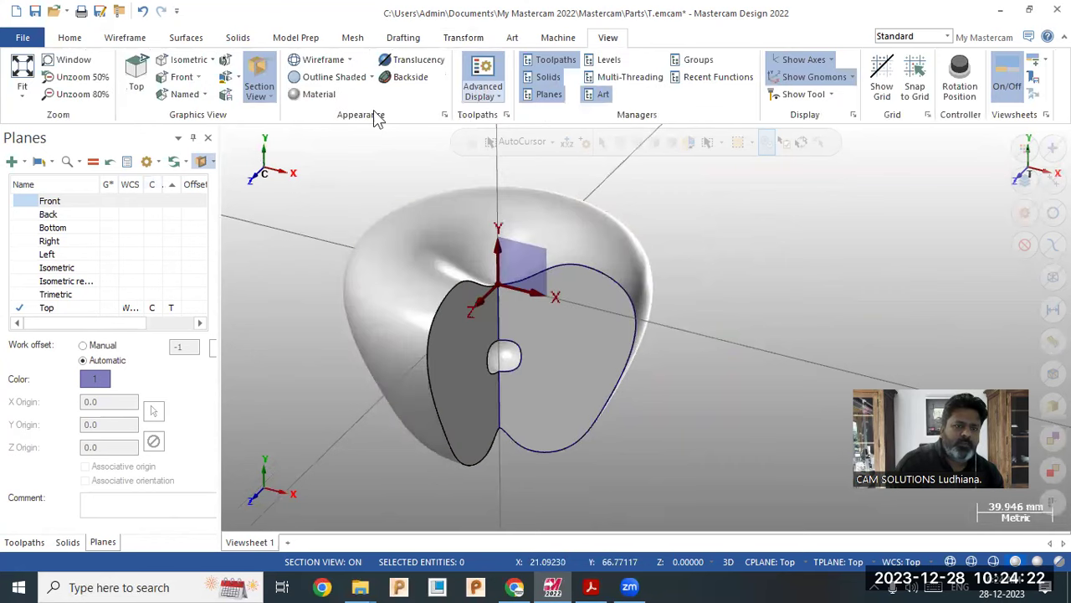
click(319, 96)
mouse_move(319, 285)
middle_down()
mouse_move(462, 255)
mouse_move(340, 284)
mouse_move(358, 298)
mouse_move(330, 280)
mouse_move(306, 284)
mouse_move(306, 346)
mouse_move(301, 292)
mouse_move(510, 280)
mouse_move(324, 284)
mouse_move(335, 296)
middle_up()
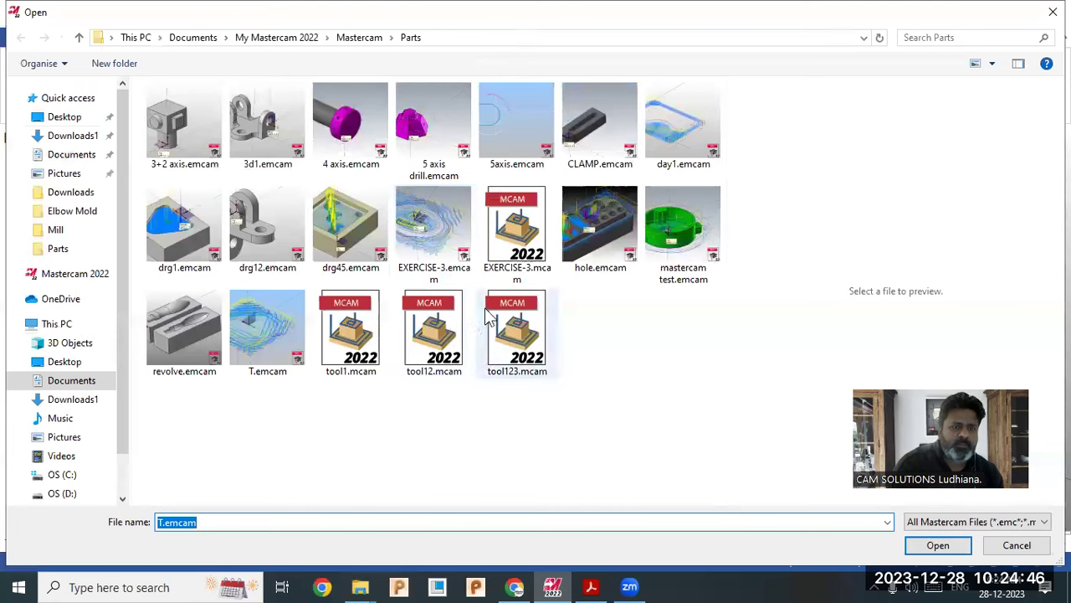
Step: Open revolve.emcam from the Parts folder and dismiss the warning about remapped entity colors
click(184, 330)
click(938, 545)
click(579, 324)
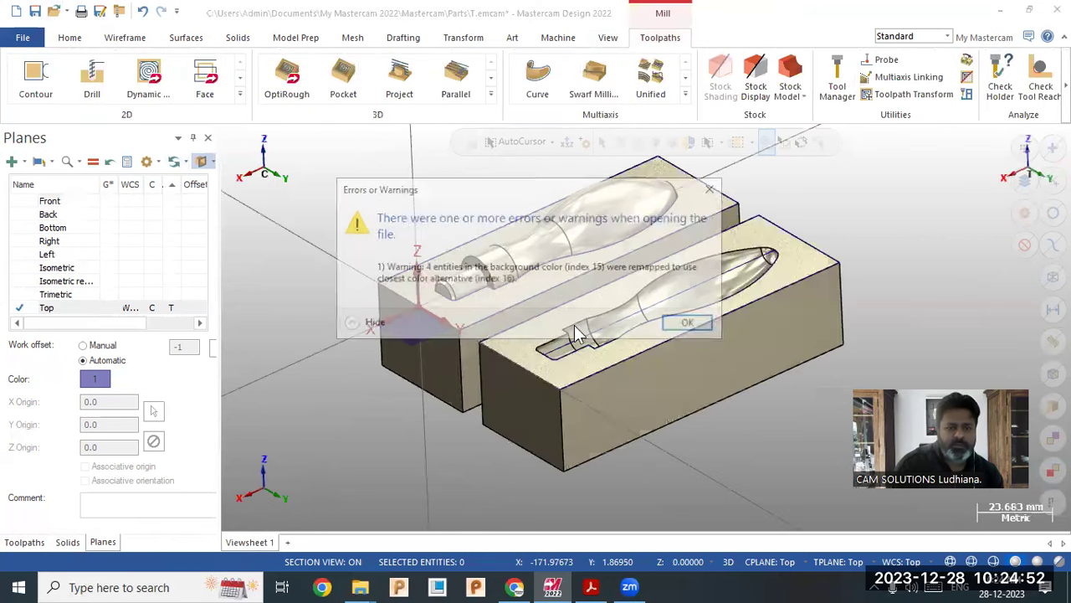
click(683, 323)
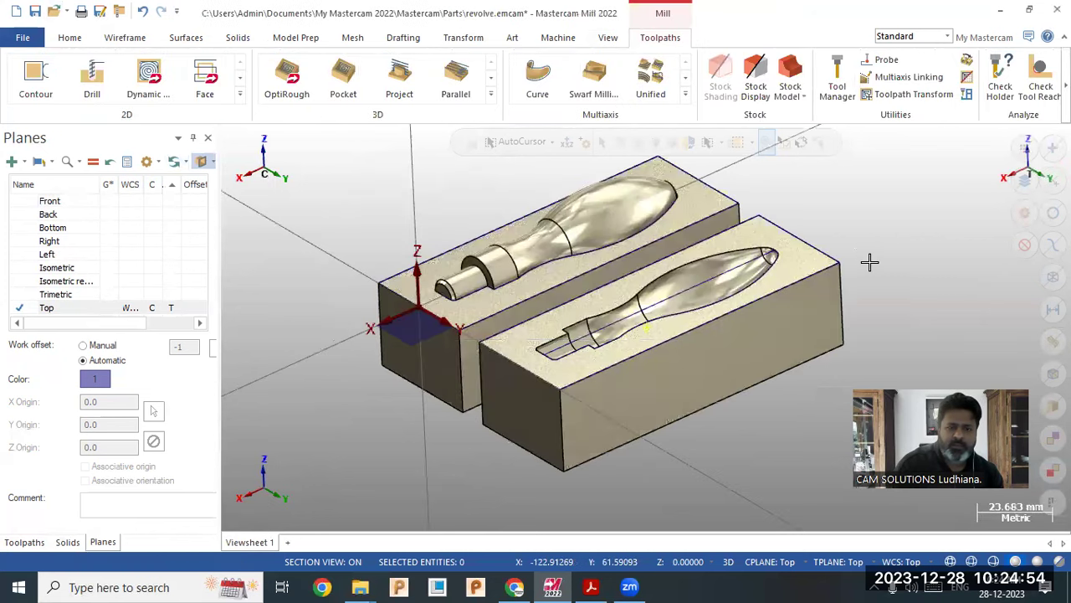
scroll(730, 214, up, 4)
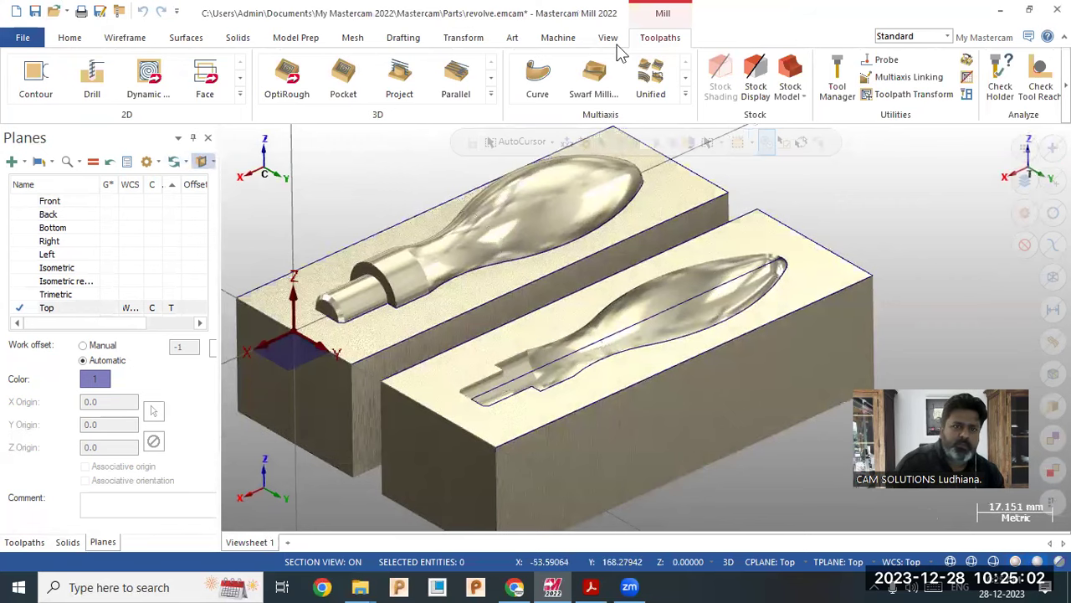
Step: Add another default mill machine group and display the toolpath operations
click(558, 37)
click(24, 92)
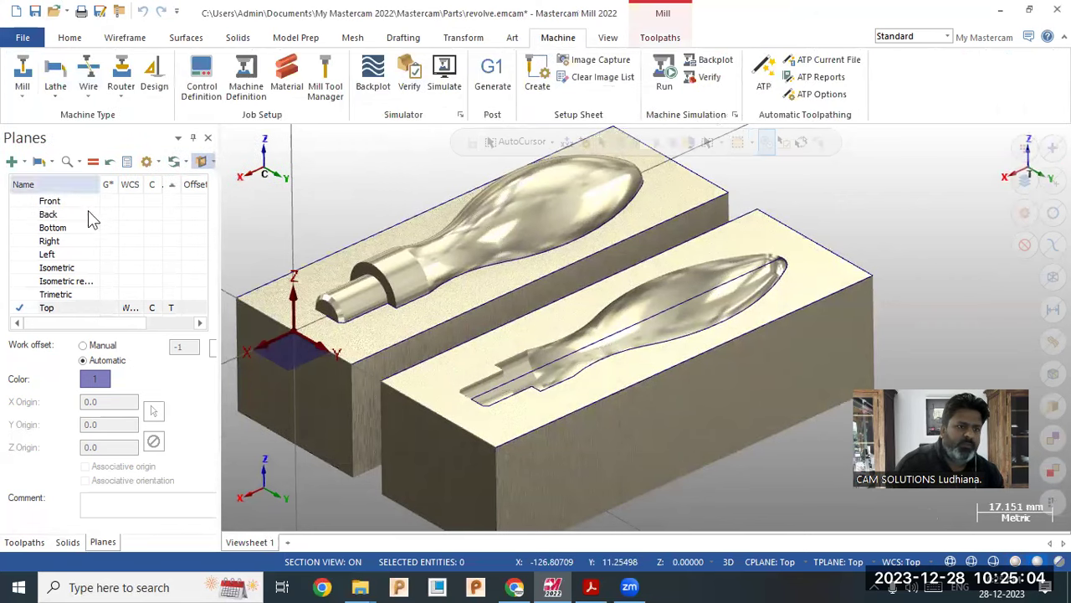
click(17, 544)
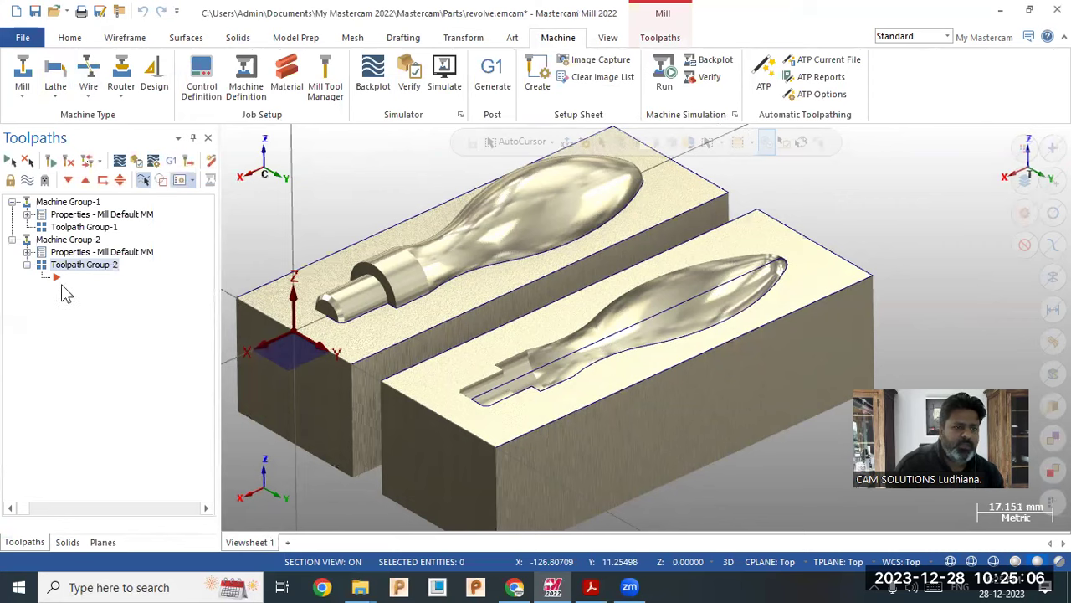
Step: Delete Machine Group-2 from the toolpath operations
right_click(74, 241)
click(59, 230)
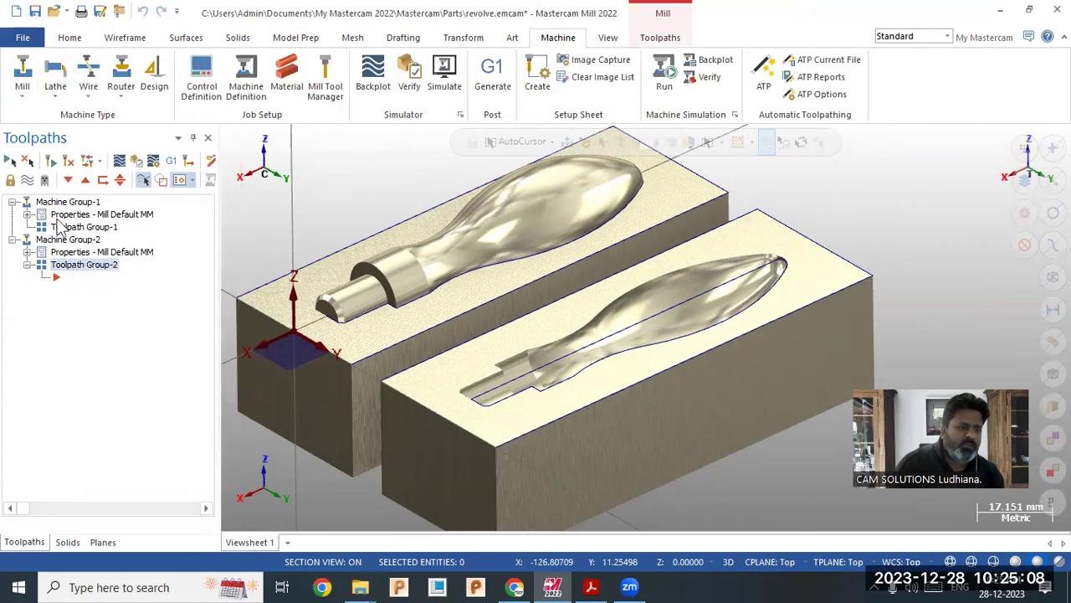
right_click(67, 241)
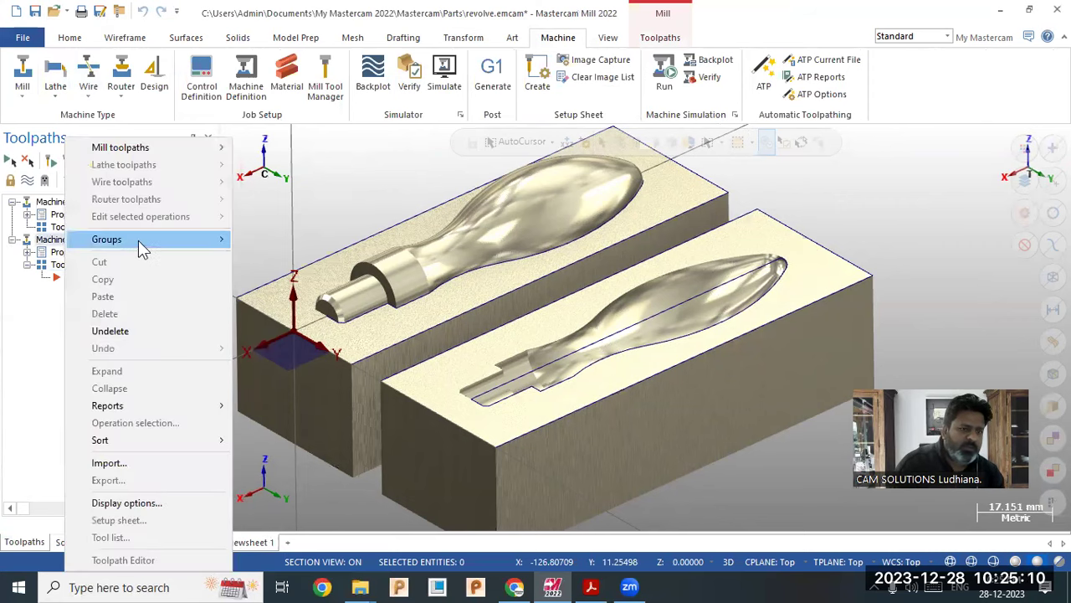
mouse_move(150, 242)
click(268, 296)
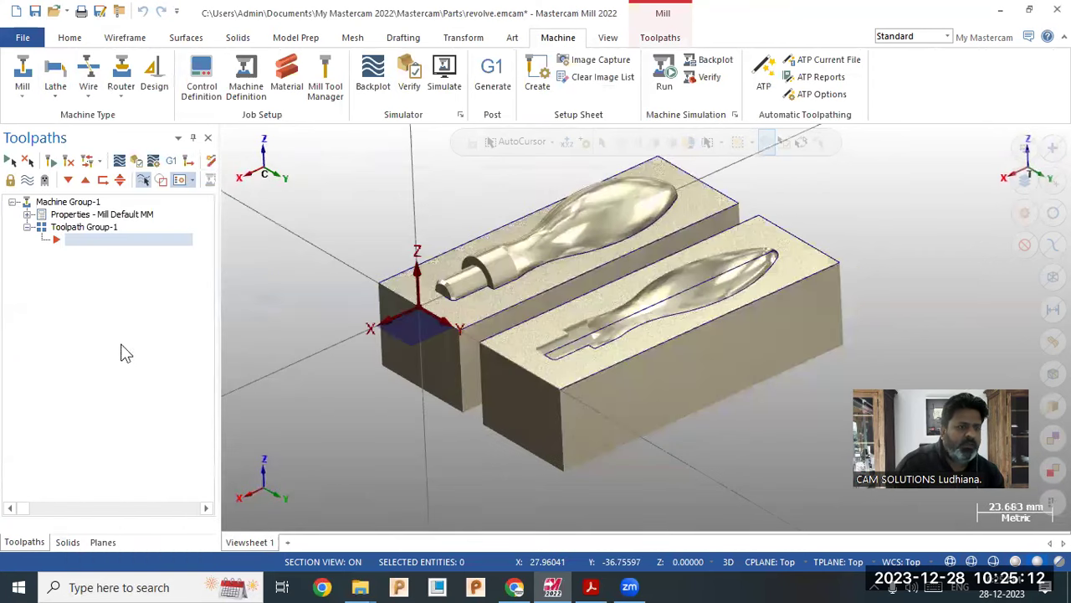
Step: Start a Revolved toolpath and partially chain the cavity's outer edge profile from the stem end to the rounded tip
middle_drag(256, 285, 270, 304)
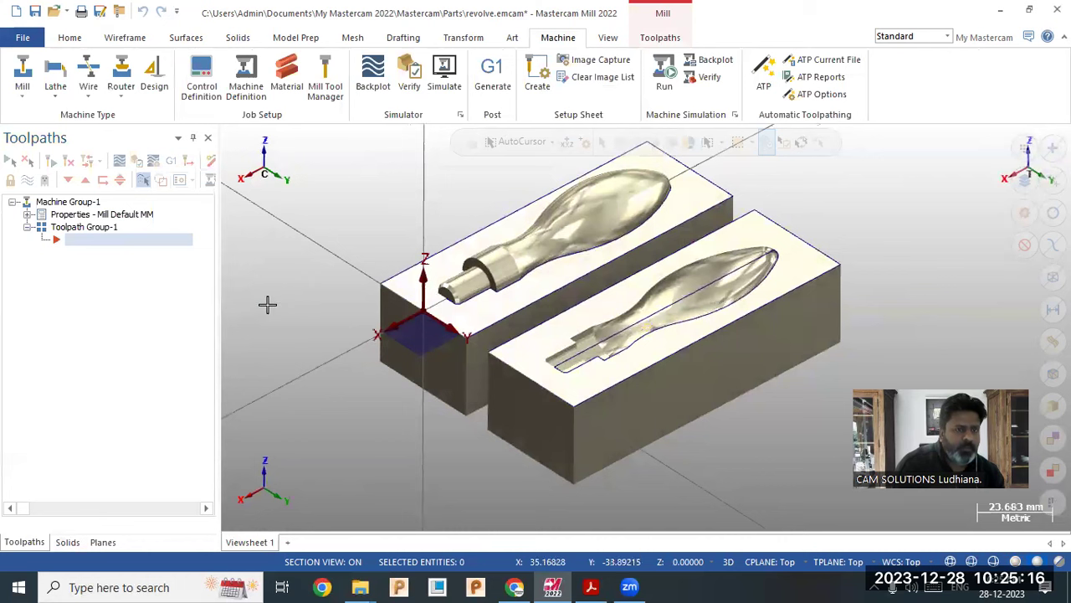
click(660, 37)
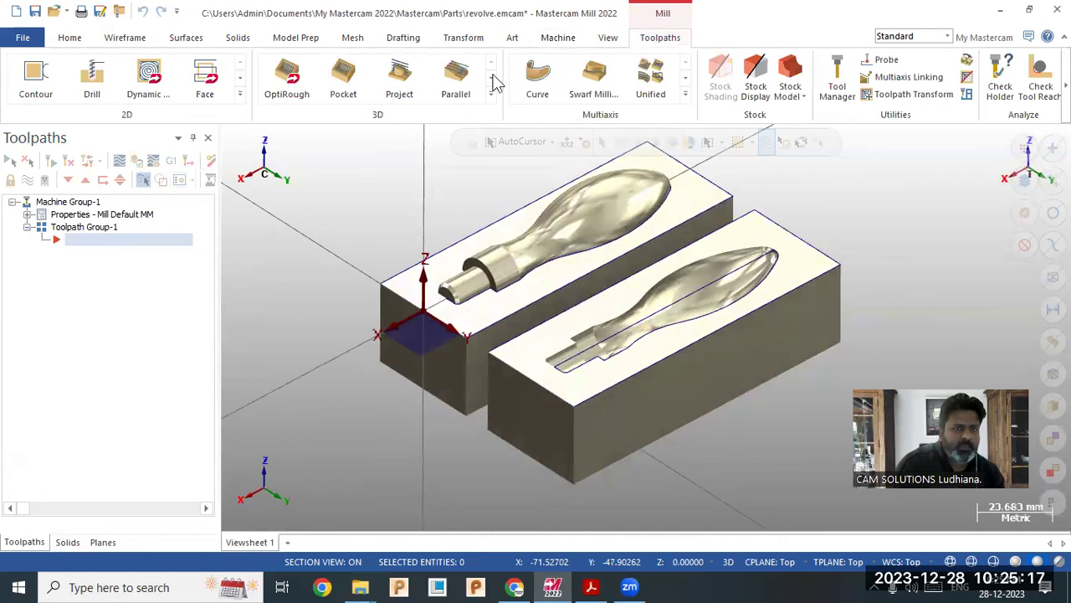
click(240, 94)
click(206, 202)
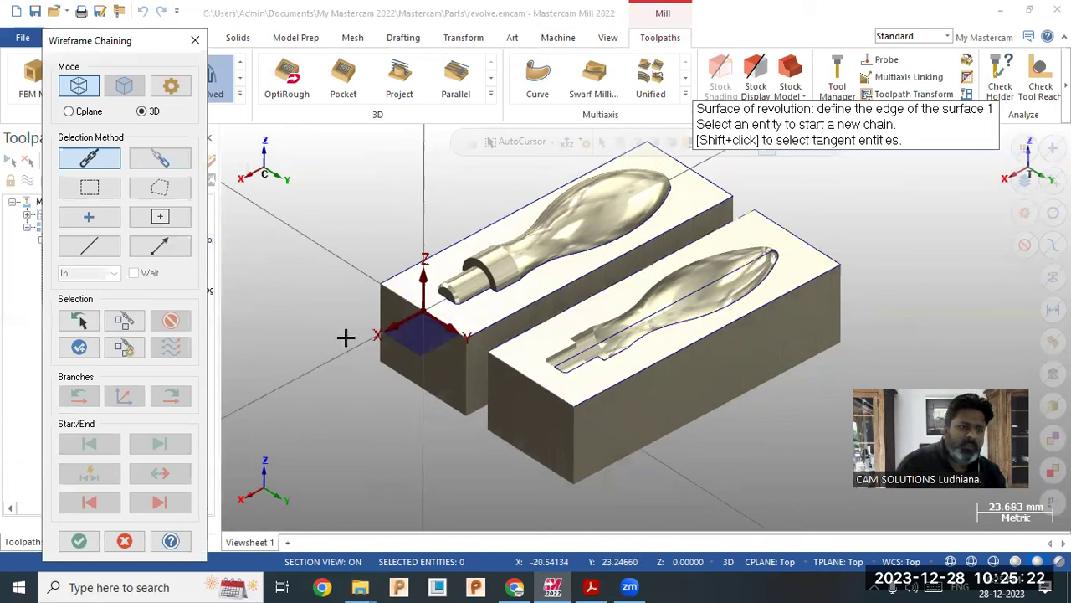
click(165, 164)
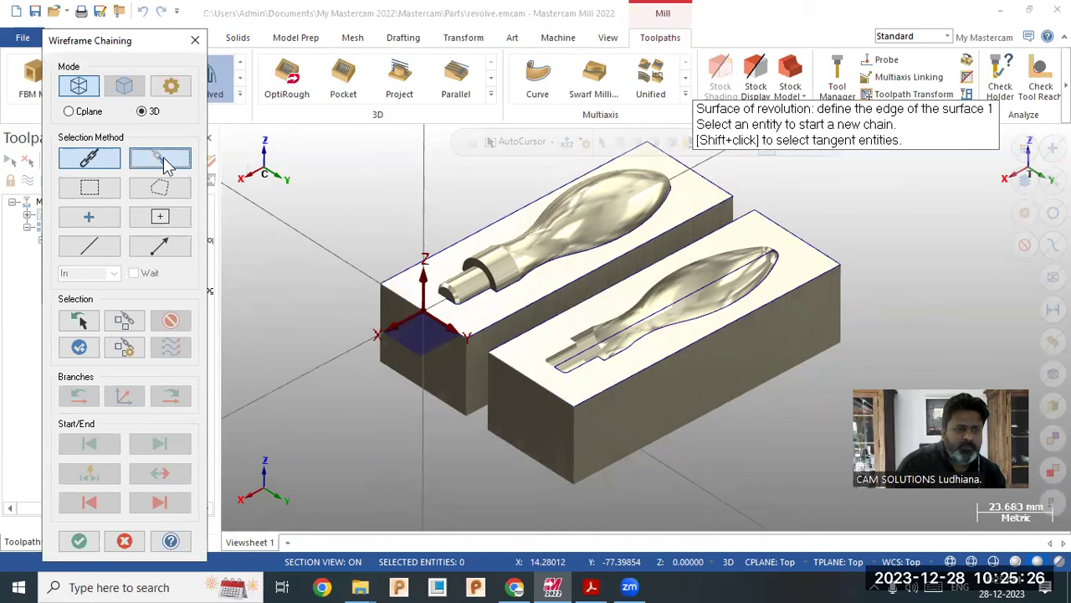
scroll(669, 361, up, 2)
scroll(452, 380, up, 3)
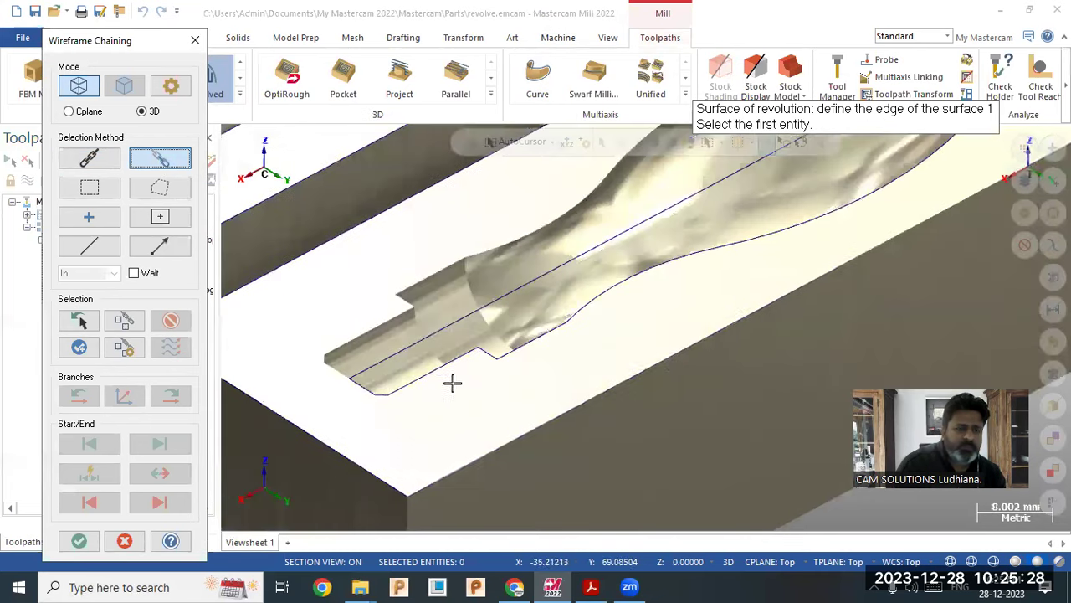
click(381, 404)
scroll(385, 444, down, 4)
scroll(756, 215, up, 2)
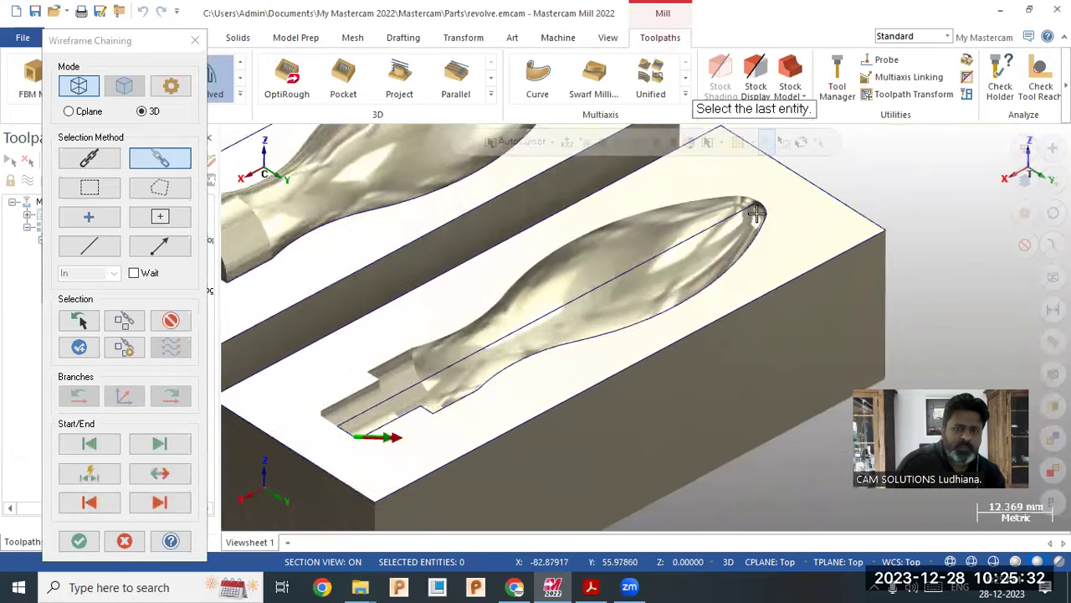
click(705, 240)
key(Return)
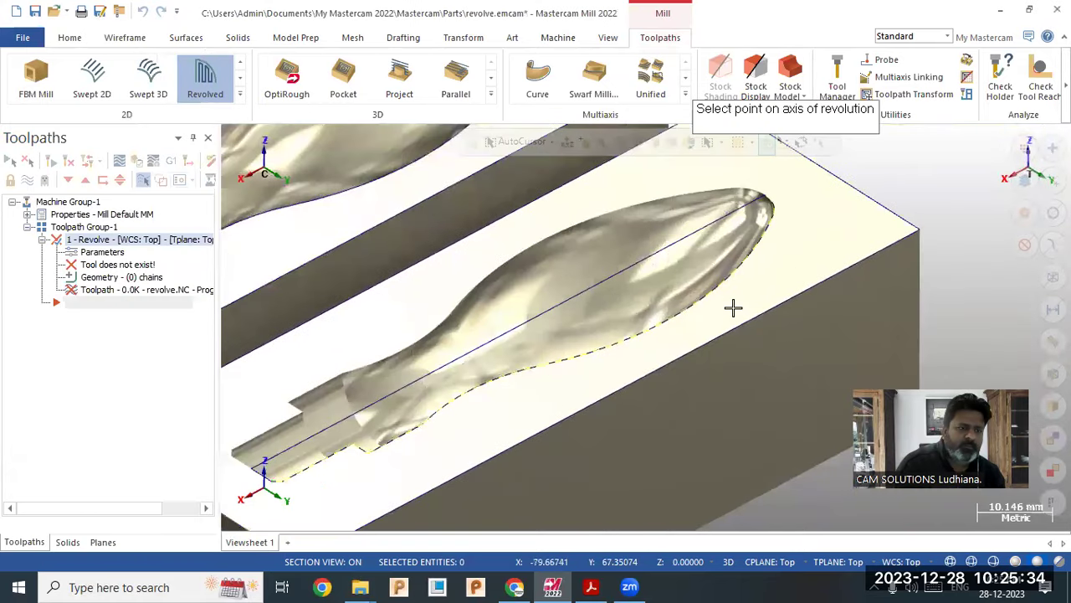
Step: Set the point on the axis of revolution at the stem end of the cavity's centre line
scroll(857, 220, down, 3)
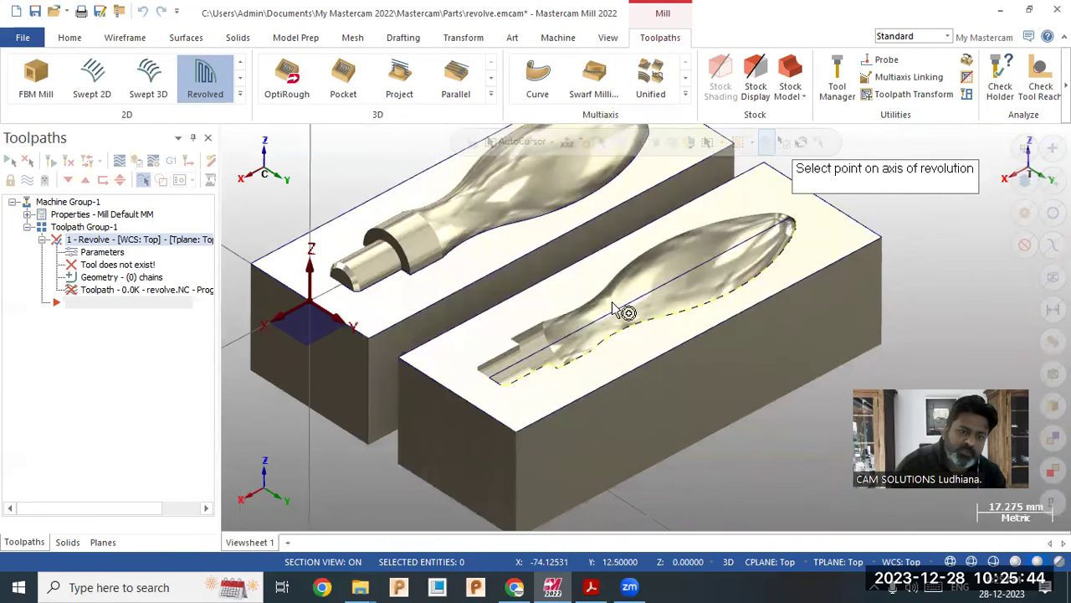
scroll(519, 385, up, 4)
scroll(463, 374, up, 1)
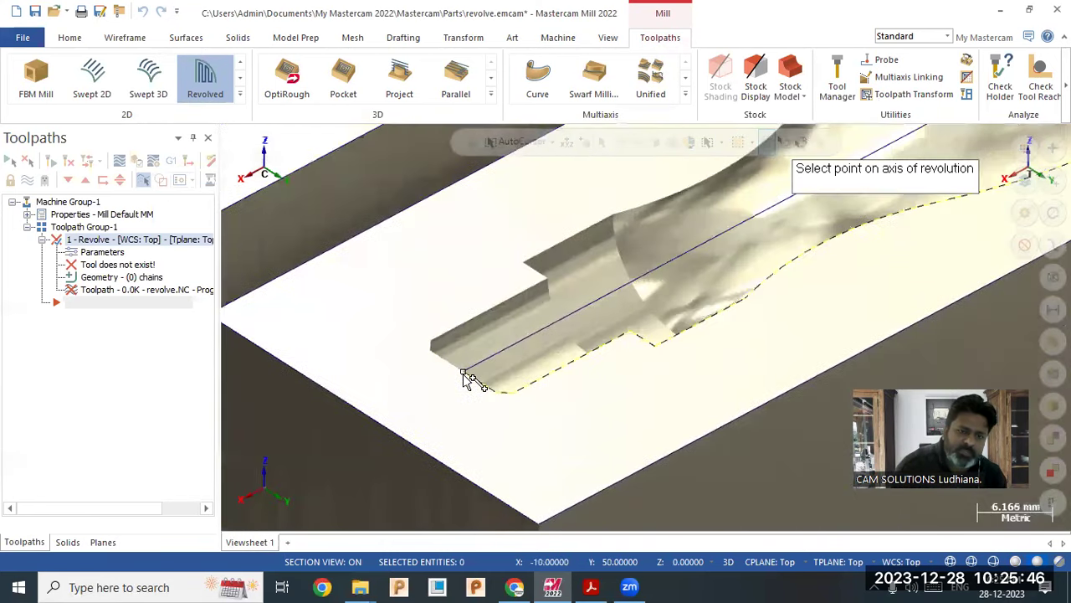
click(463, 374)
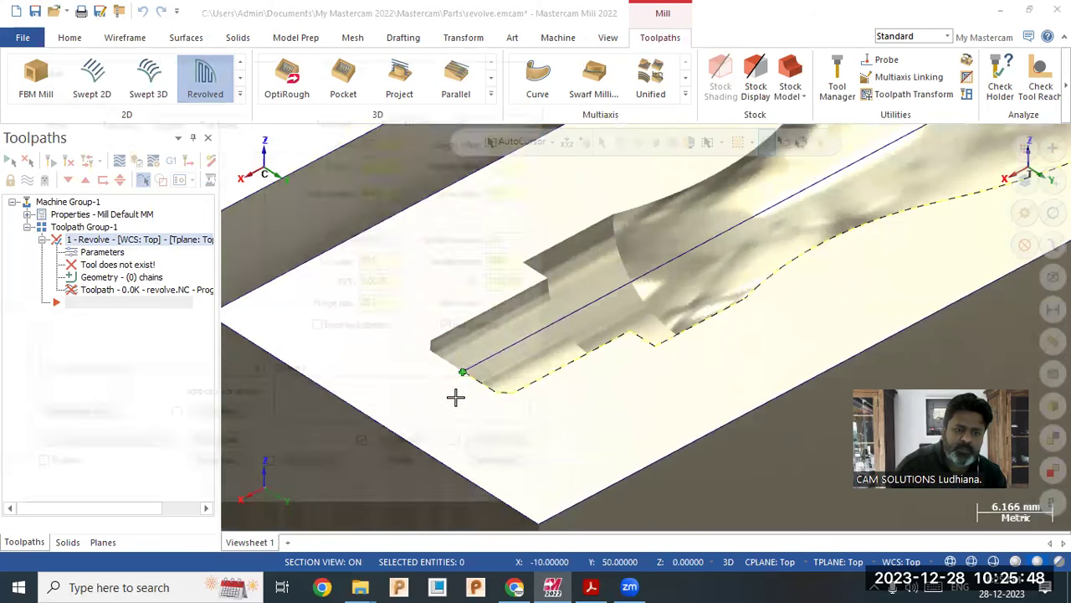
scroll(760, 366, down, 3)
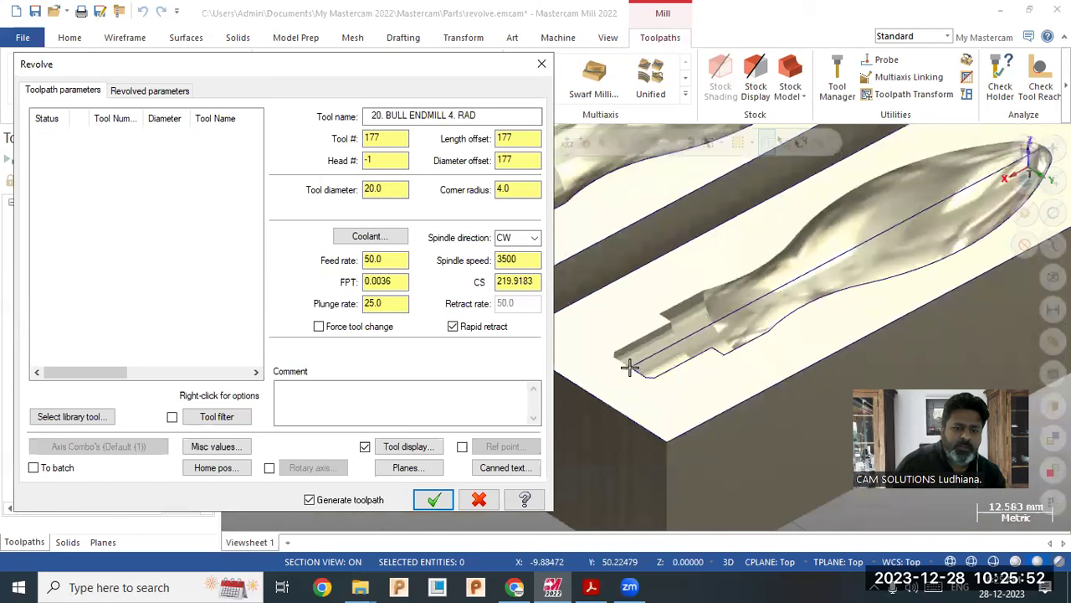
Step: Choose the BALL-NOSE END MILL - 3 from the tool library and set its tool number to 1
click(67, 418)
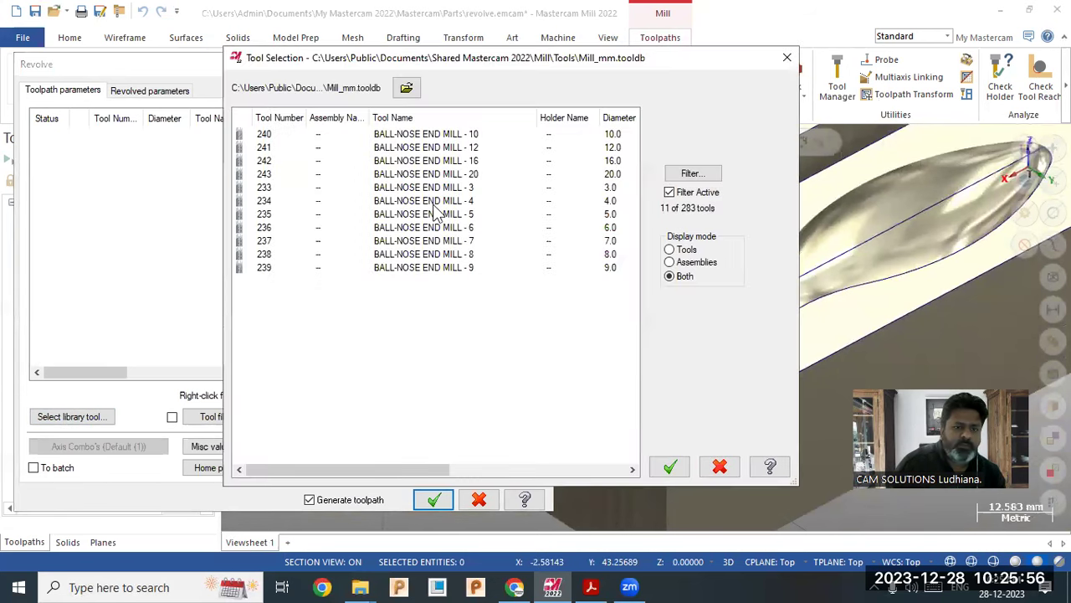
click(447, 194)
click(669, 466)
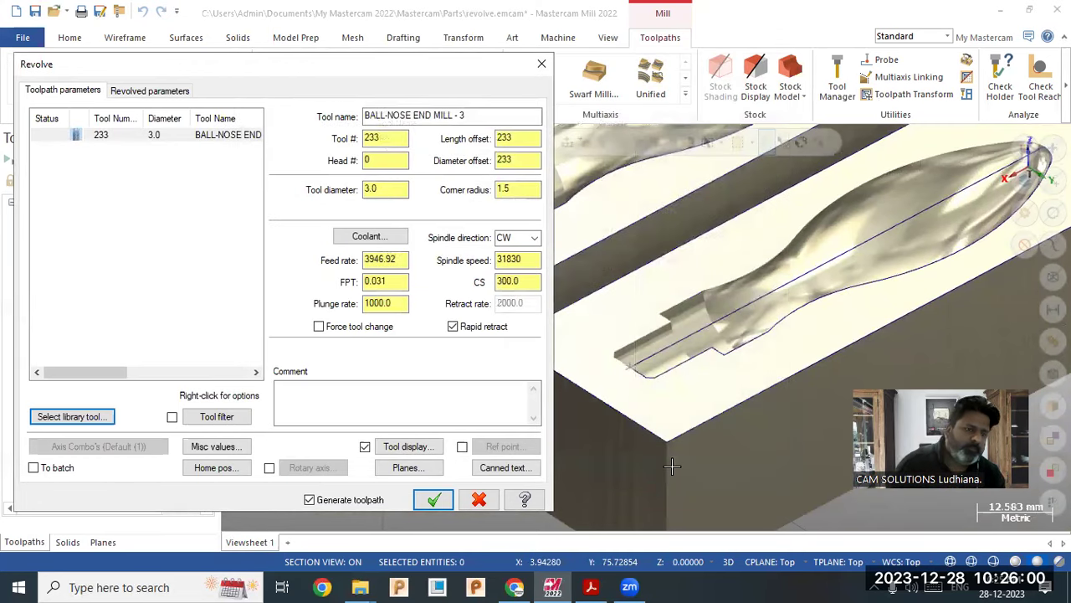
double_click(391, 143)
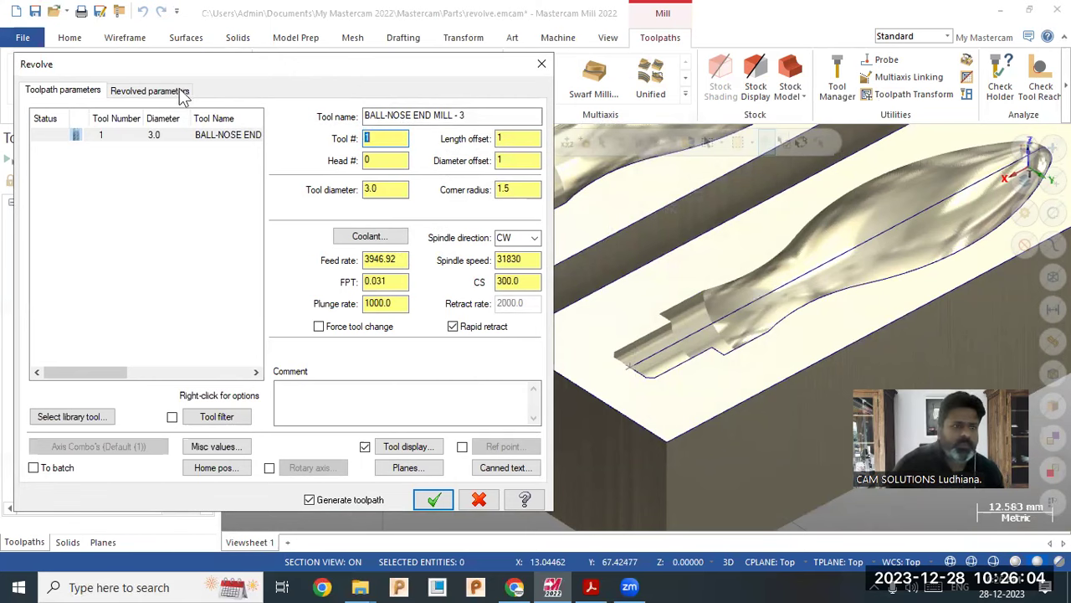
Step: Review the revolved parameters with convex shape, X axis and 2.0 step size, and generate the toolpath
click(168, 90)
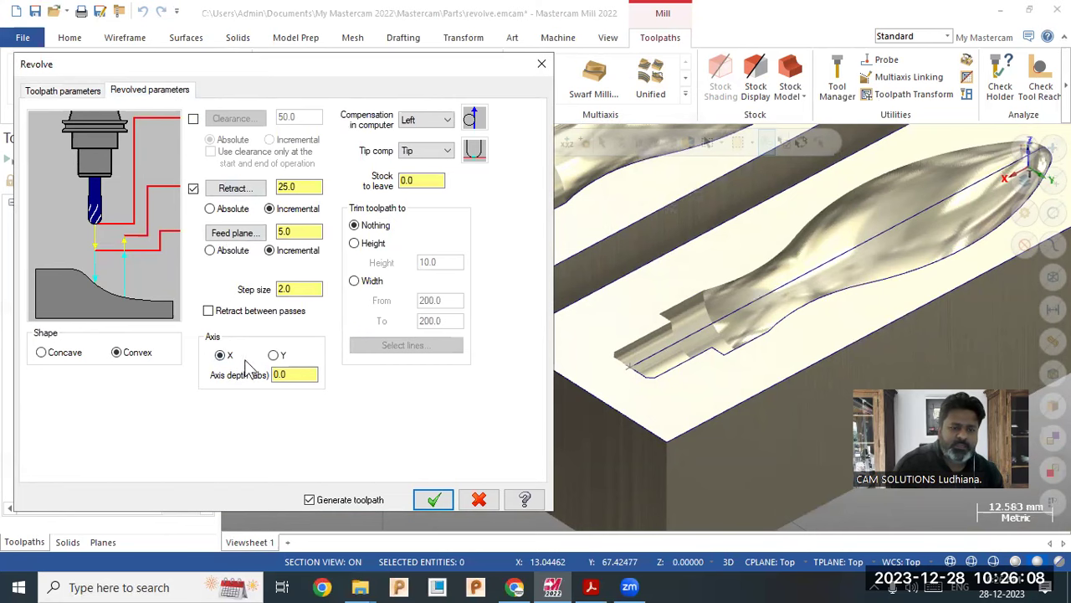
drag(350, 72, 905, 21)
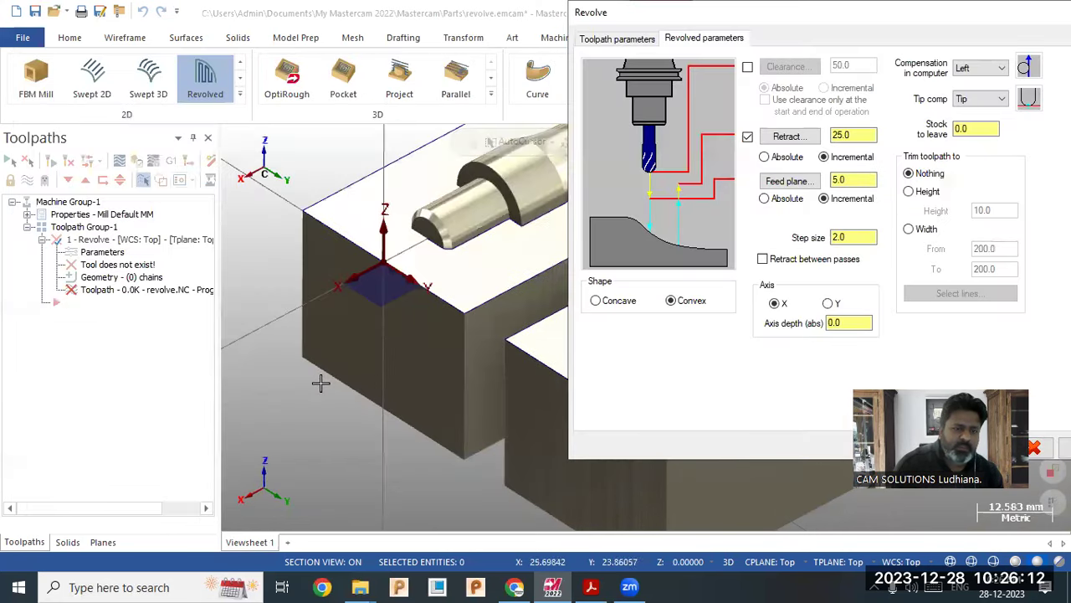
scroll(322, 384, down, 4)
scroll(540, 358, up, 4)
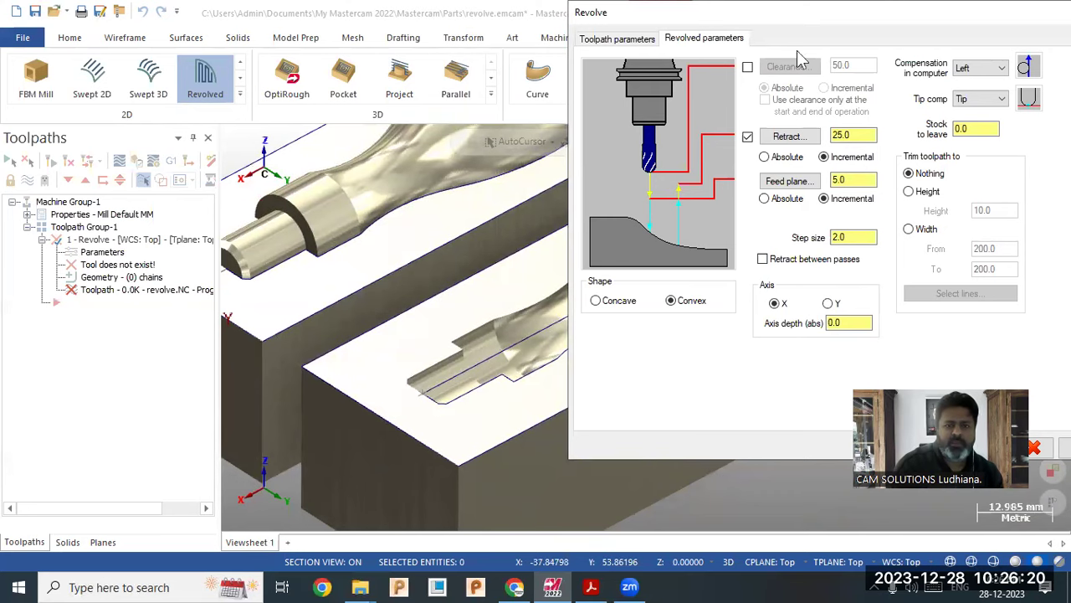
drag(381, 58, 376, 67)
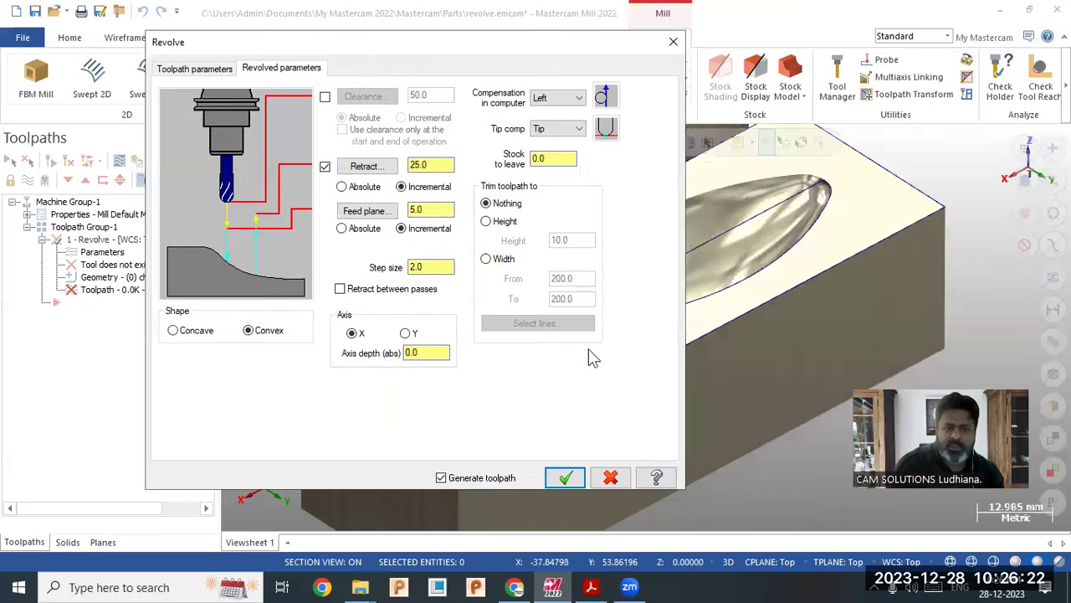
click(569, 476)
mouse_move(712, 379)
middle_down()
mouse_move(670, 374)
mouse_move(772, 366)
mouse_move(739, 373)
middle_up()
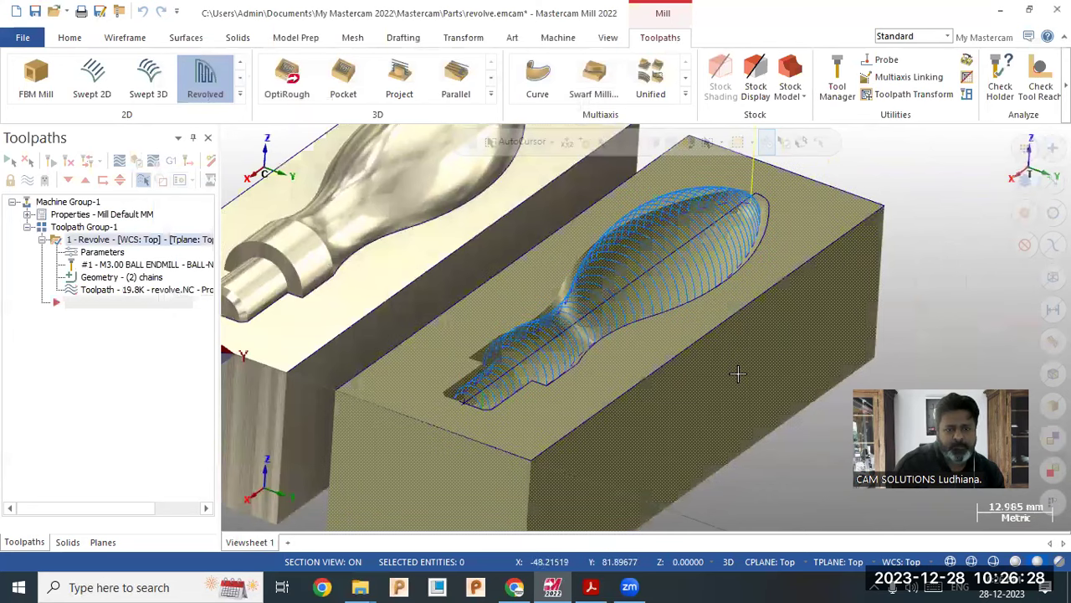
Step: Change the revolved toolpath's shape to Concave and regenerate it
click(104, 253)
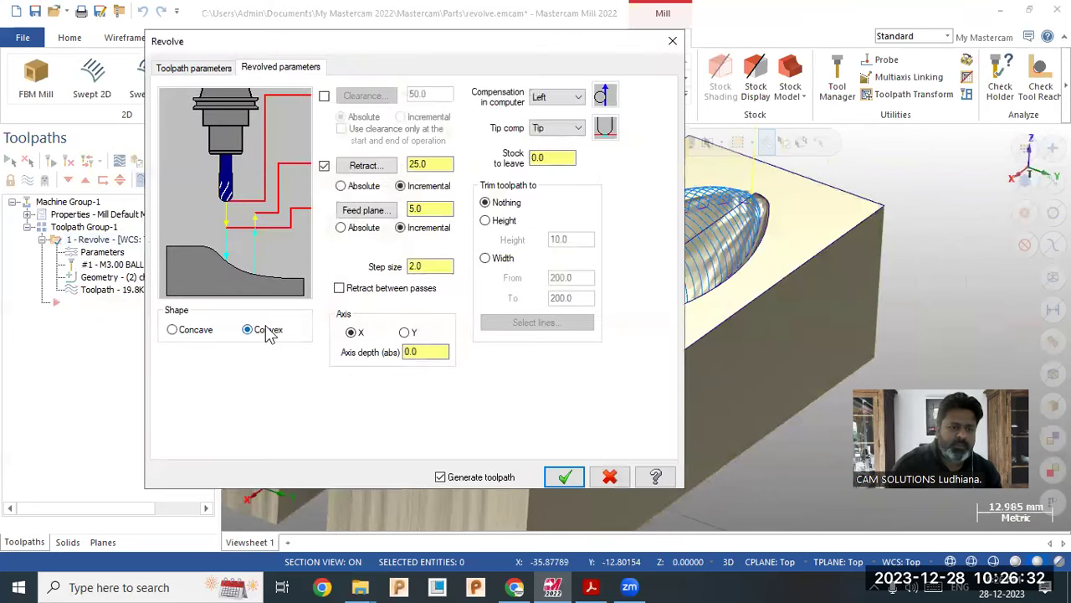
click(561, 478)
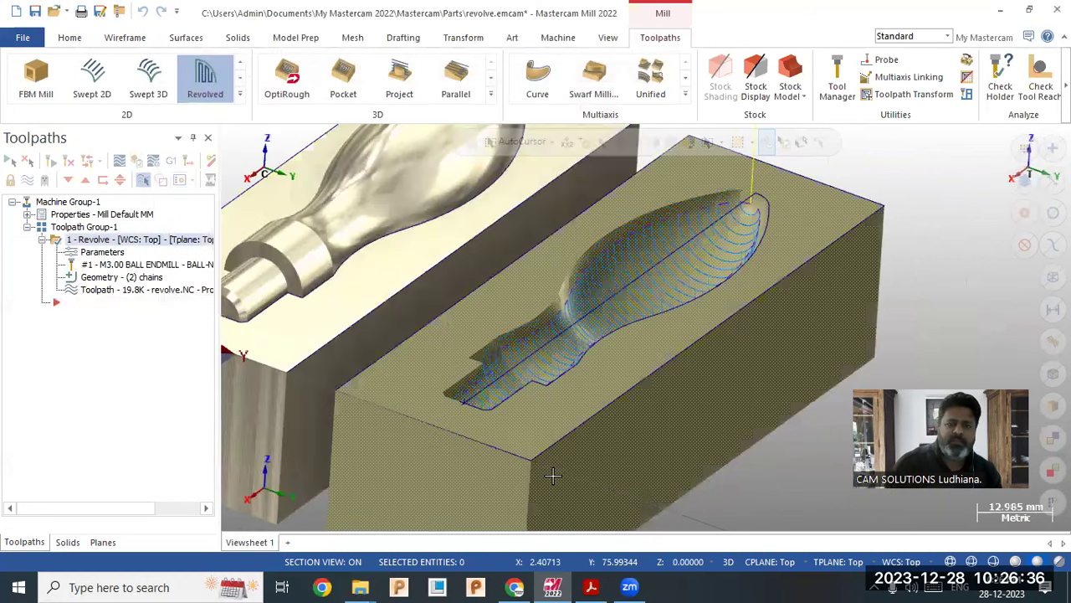
middle_drag(703, 360, 678, 325)
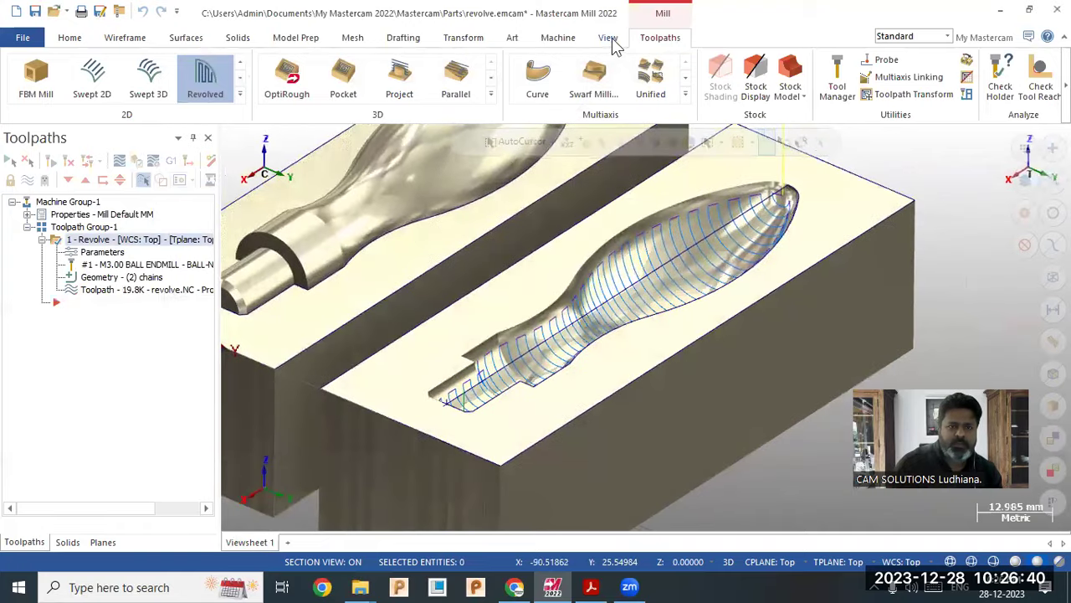
Step: Switch off the material display so the mold blocks are shown in plain shading
click(609, 38)
click(316, 94)
middle_drag(644, 289, 792, 422)
Step: Reduce the revolved toolpath's step size and regenerate it
click(104, 252)
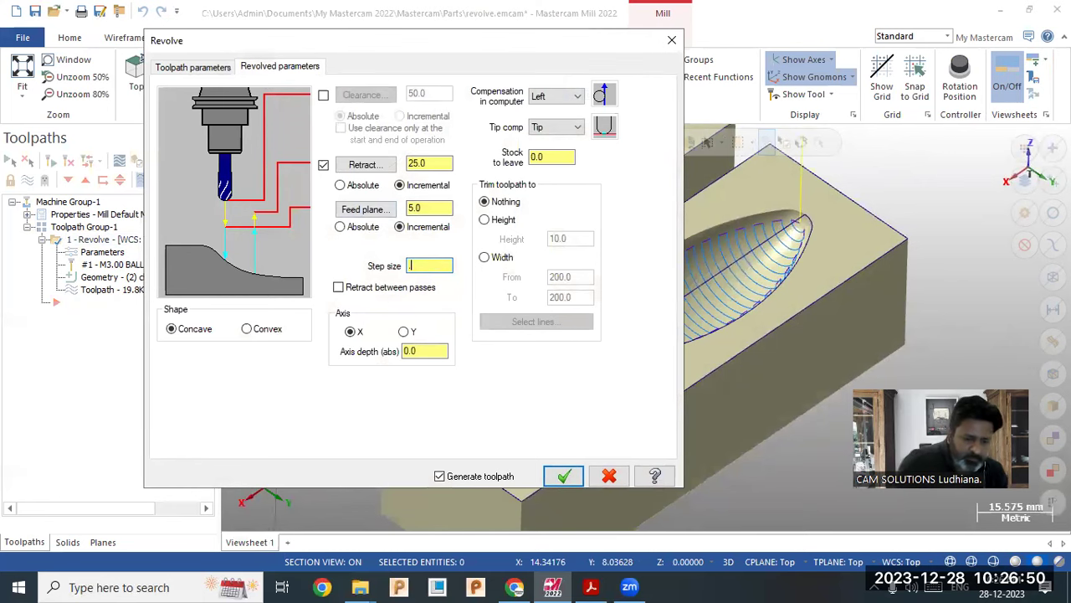
click(563, 477)
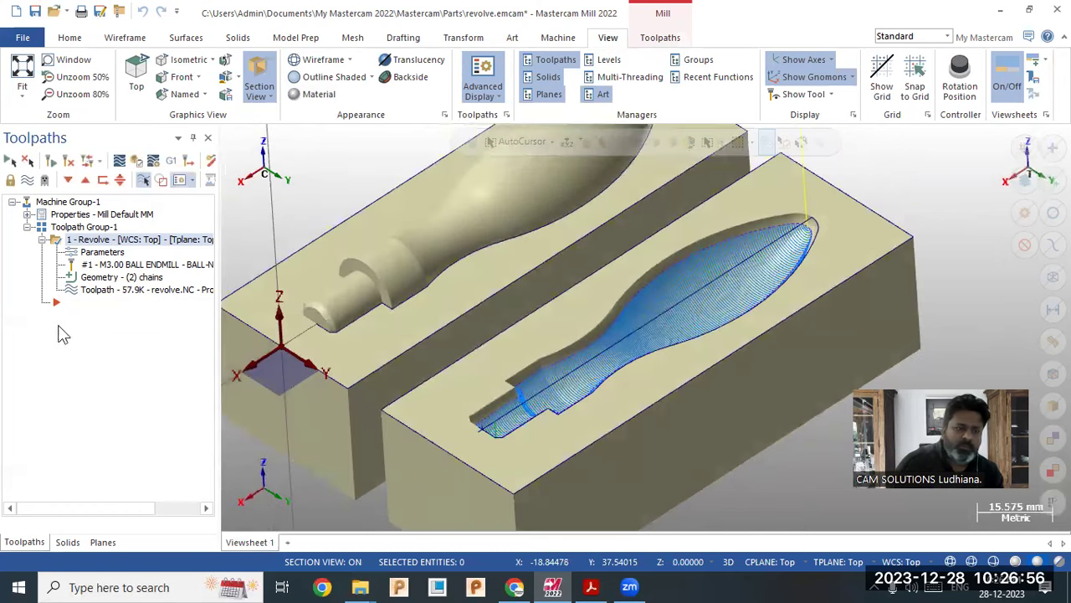
Step: Backplot the revolved toolpath and play the tool motion through the cavity
click(114, 290)
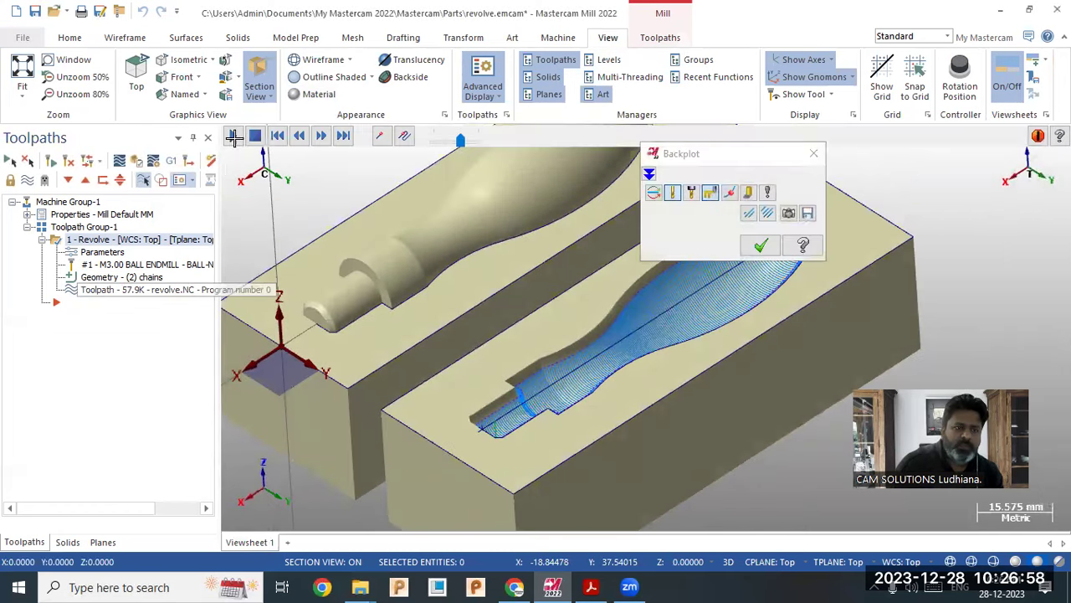
click(234, 136)
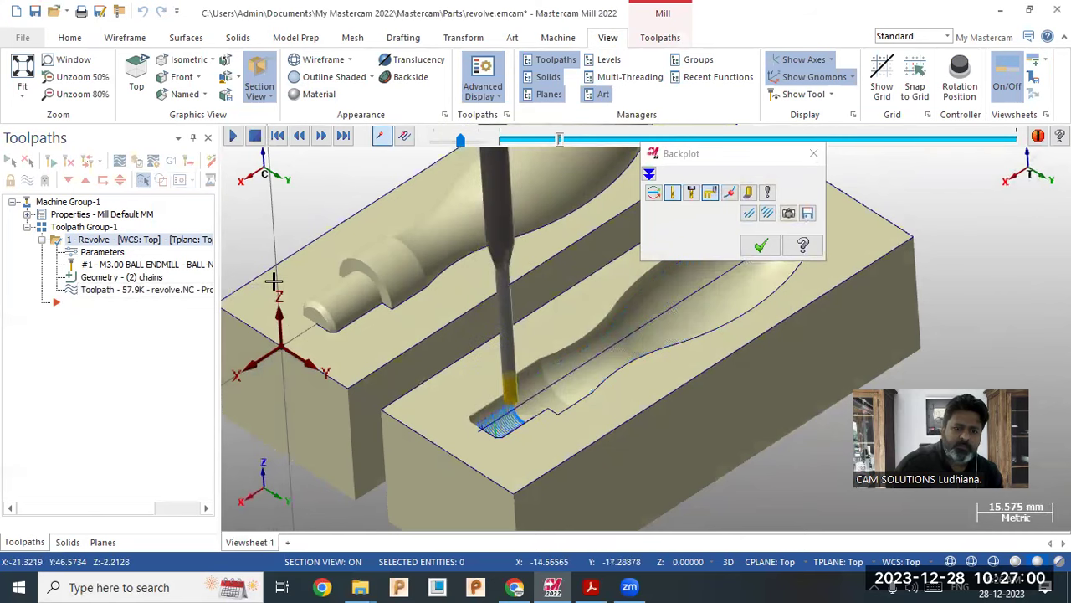